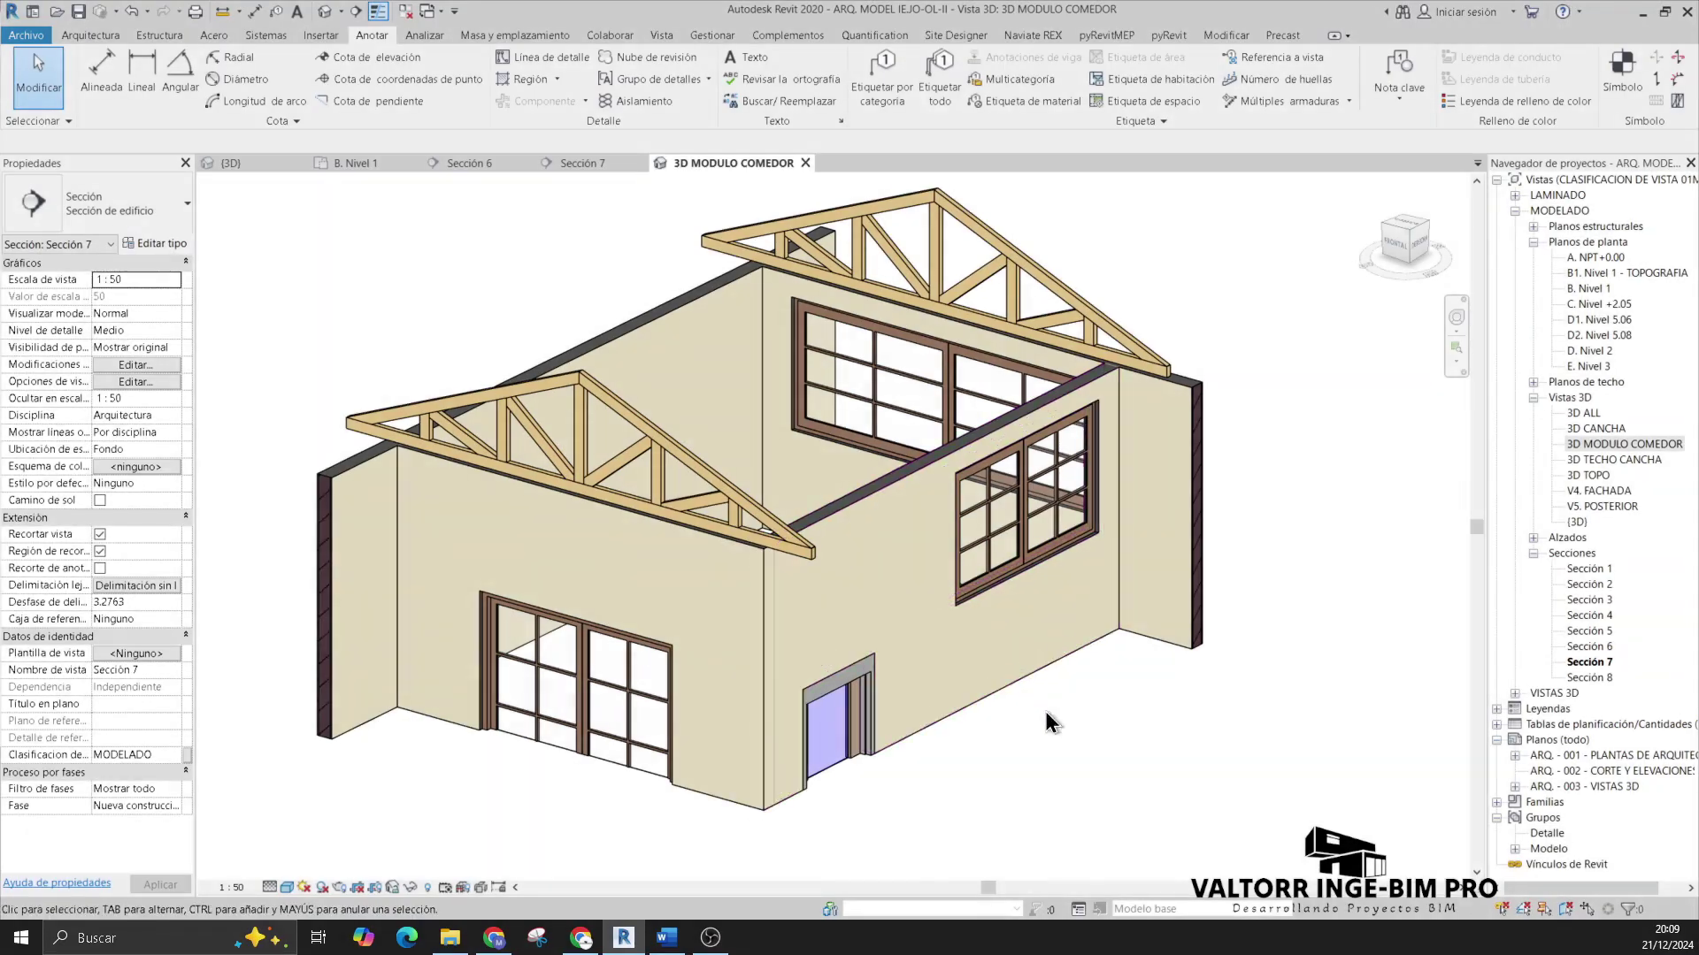
Step: Switch from the 3D dining module view to the B. Nivel 1 floor plan
scroll(1280, 670, "down", 1)
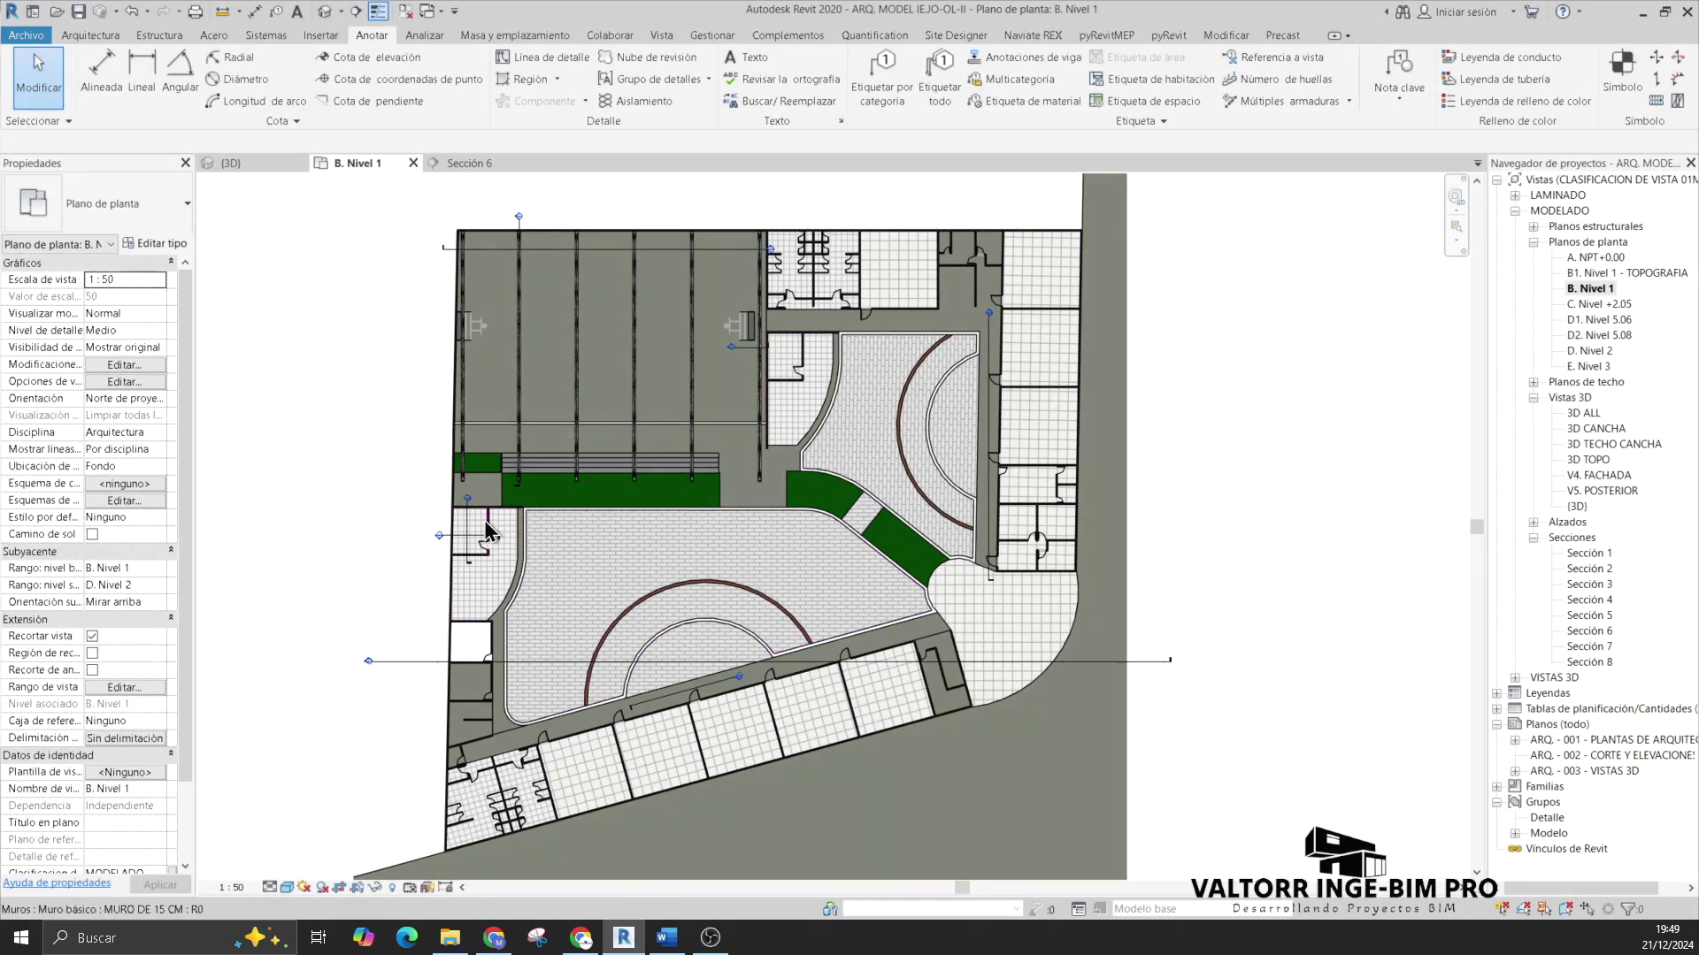
Step: Open Sección 6 from the section line on the west wall
scroll(465, 531, "up", 3)
scroll(416, 524, "up", 3)
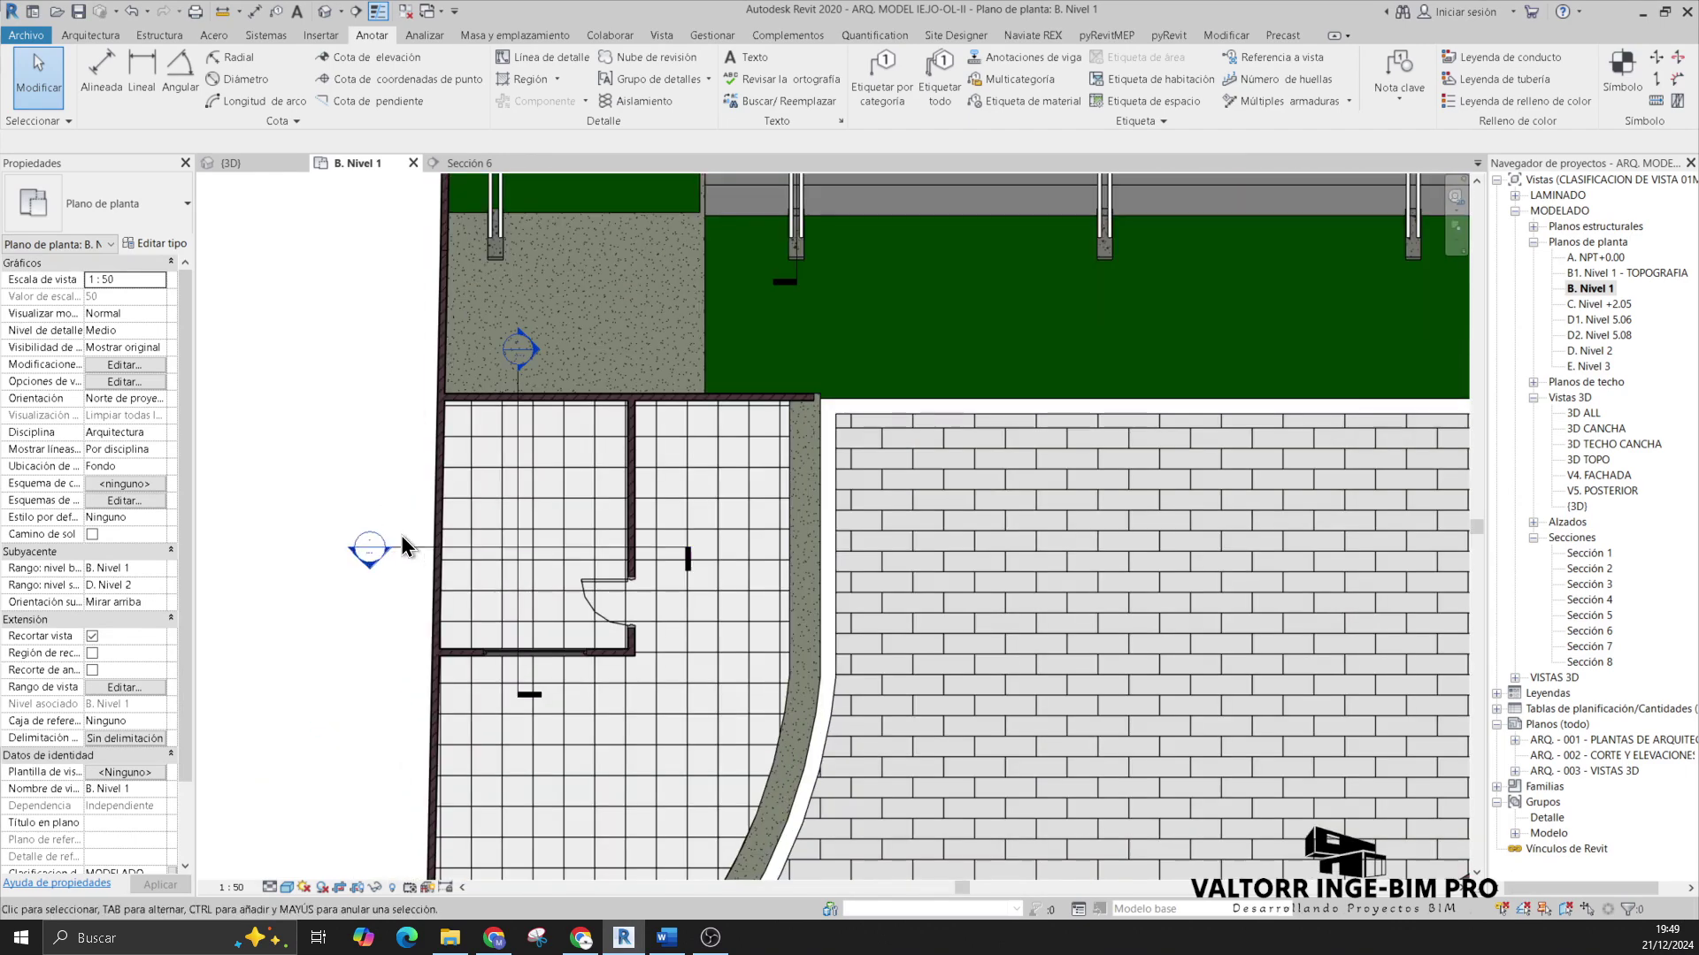
left_click(390, 549)
right_click(352, 448)
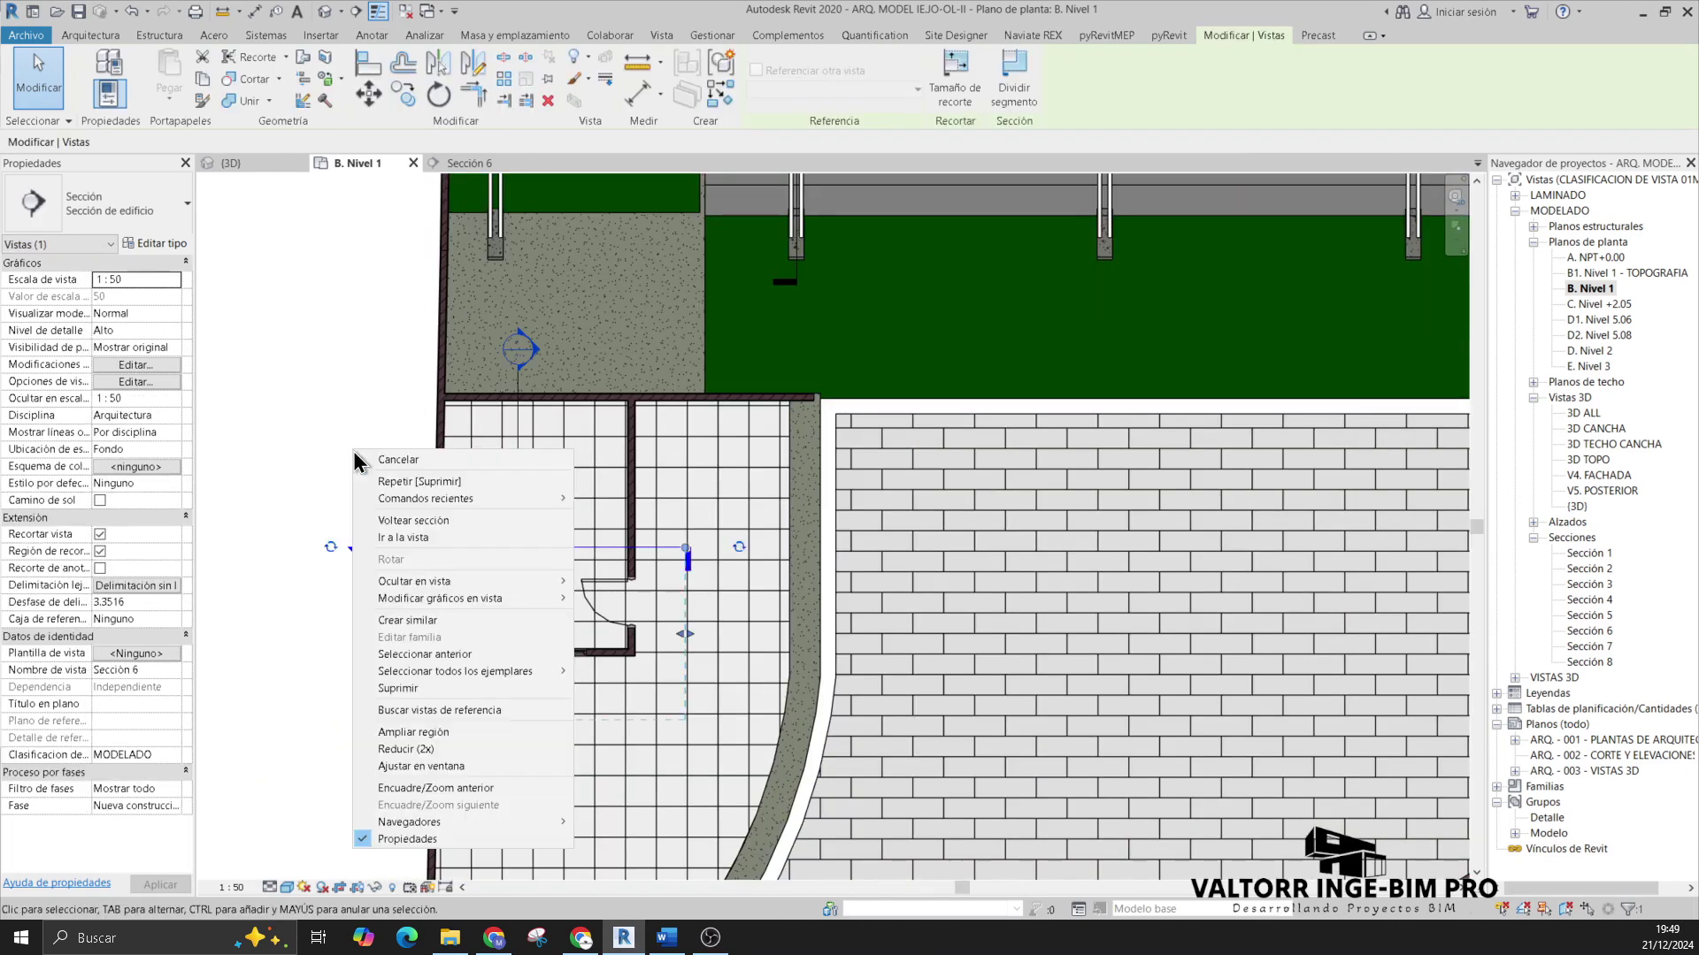
left_click(390, 538)
middle_click_drag(644, 430, 612, 410)
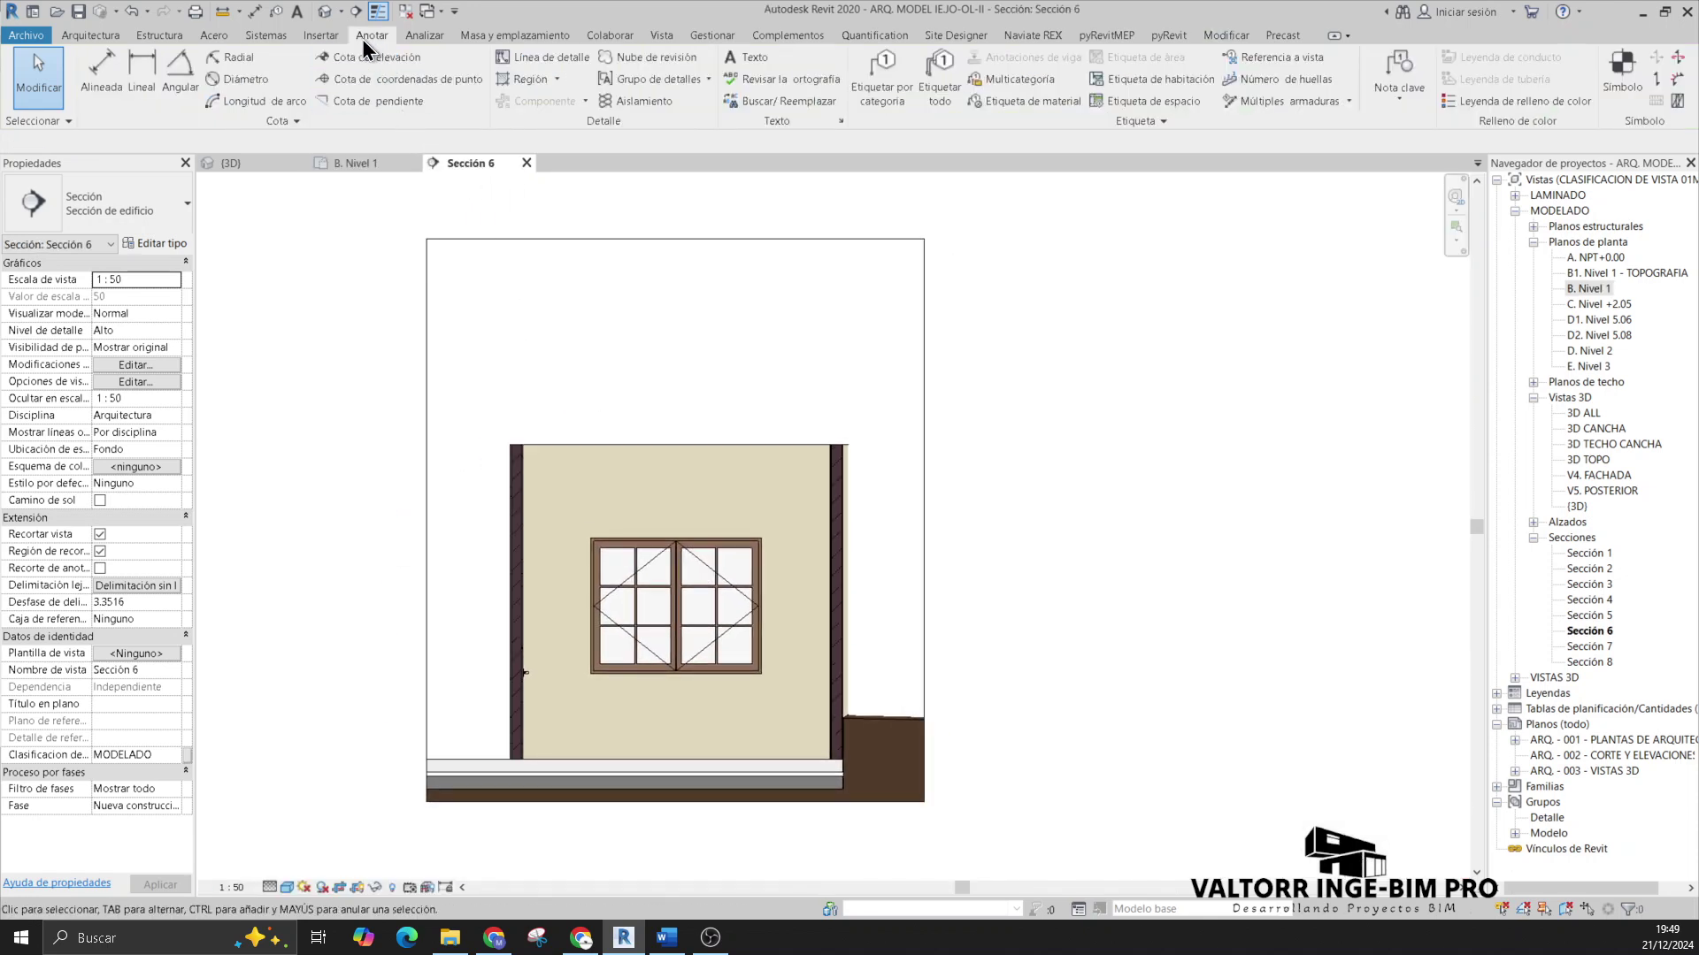
Step: Draw a detail line across the wall top, from left of the wall to its outer corner
left_click(549, 58)
scroll(522, 445, "up", 4)
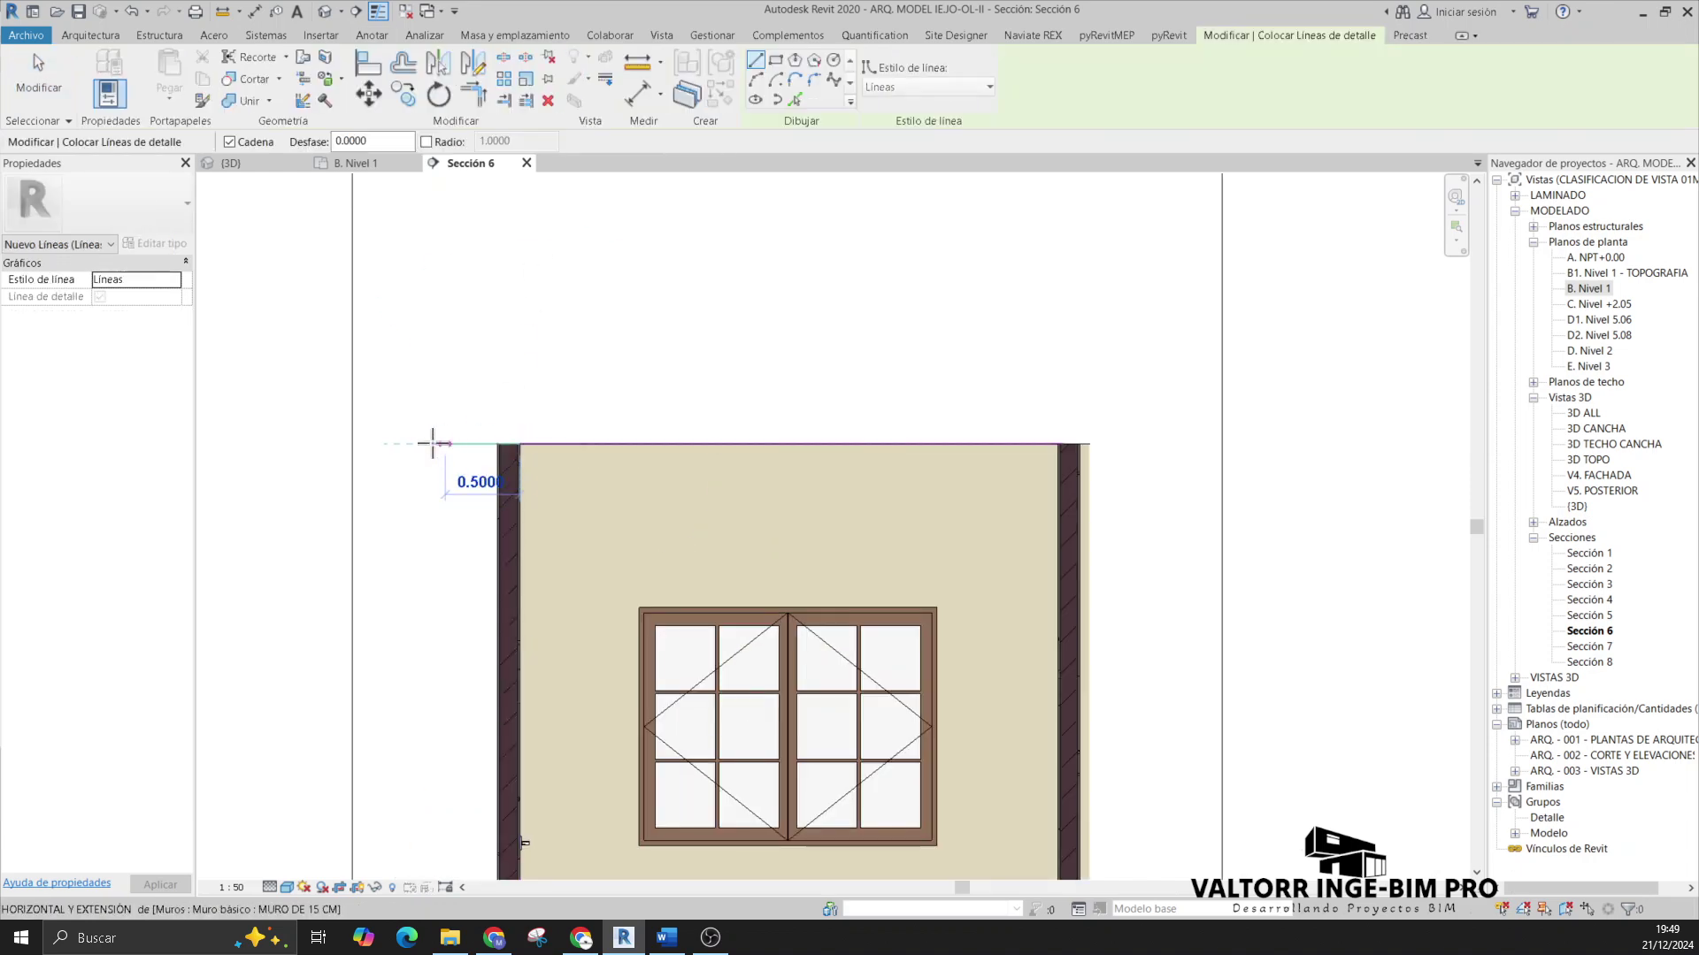
left_click(430, 443)
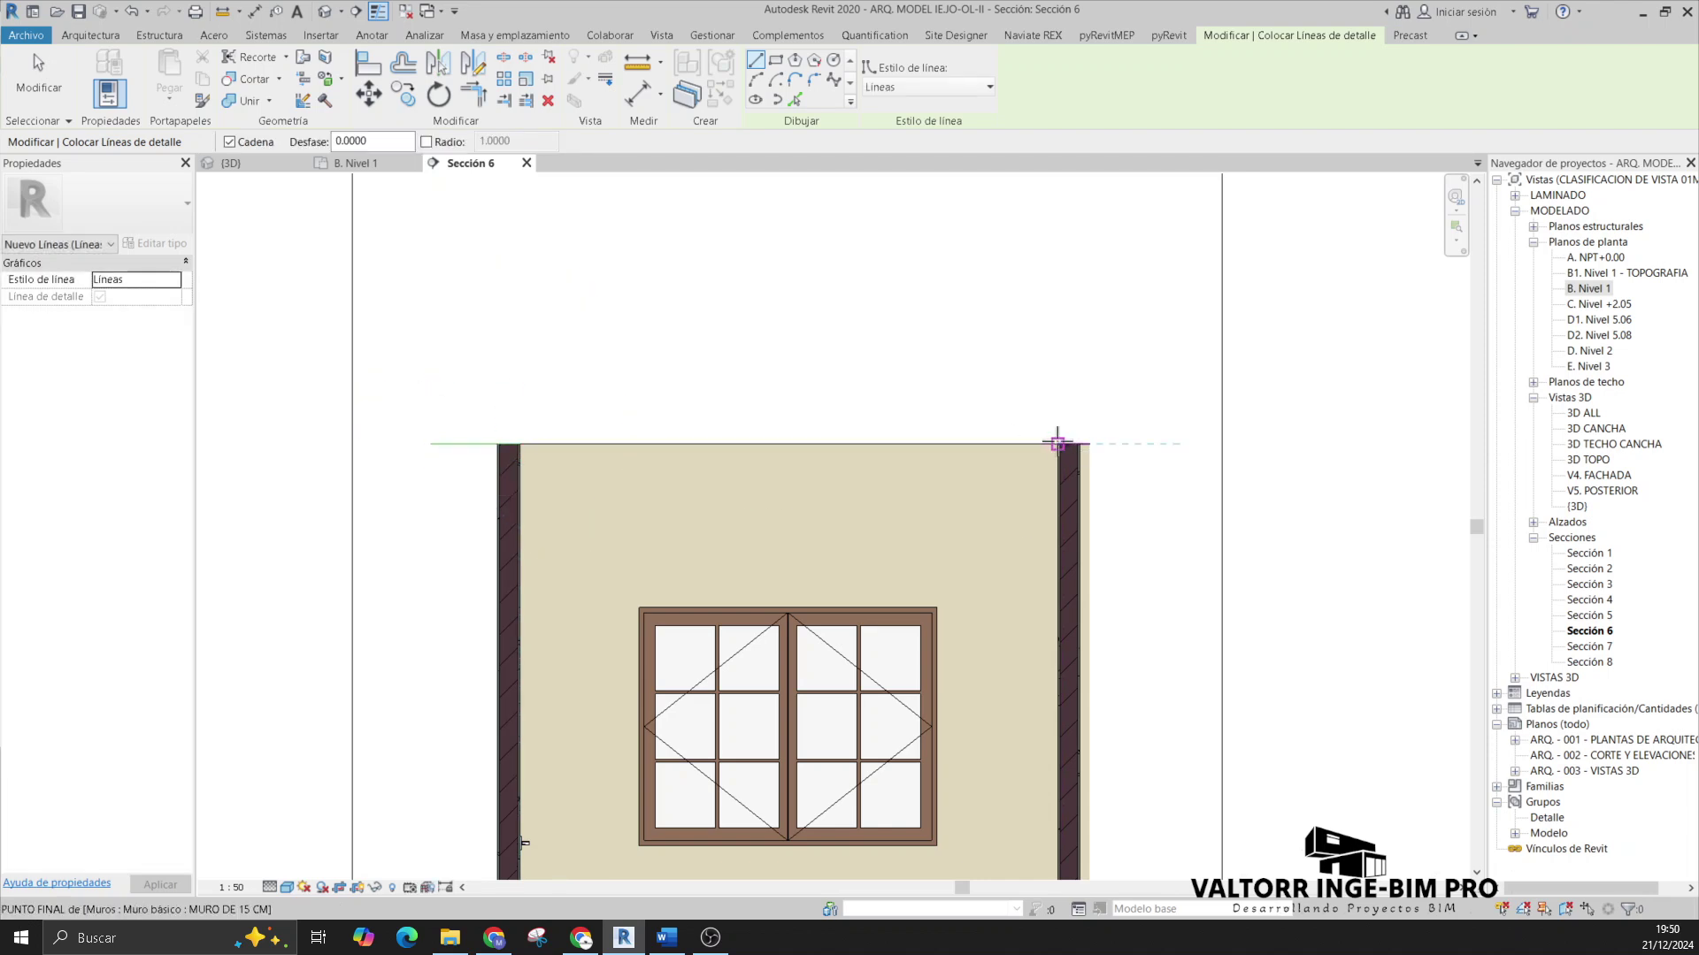
left_click(1147, 443)
key("Escape")
key("Escape")
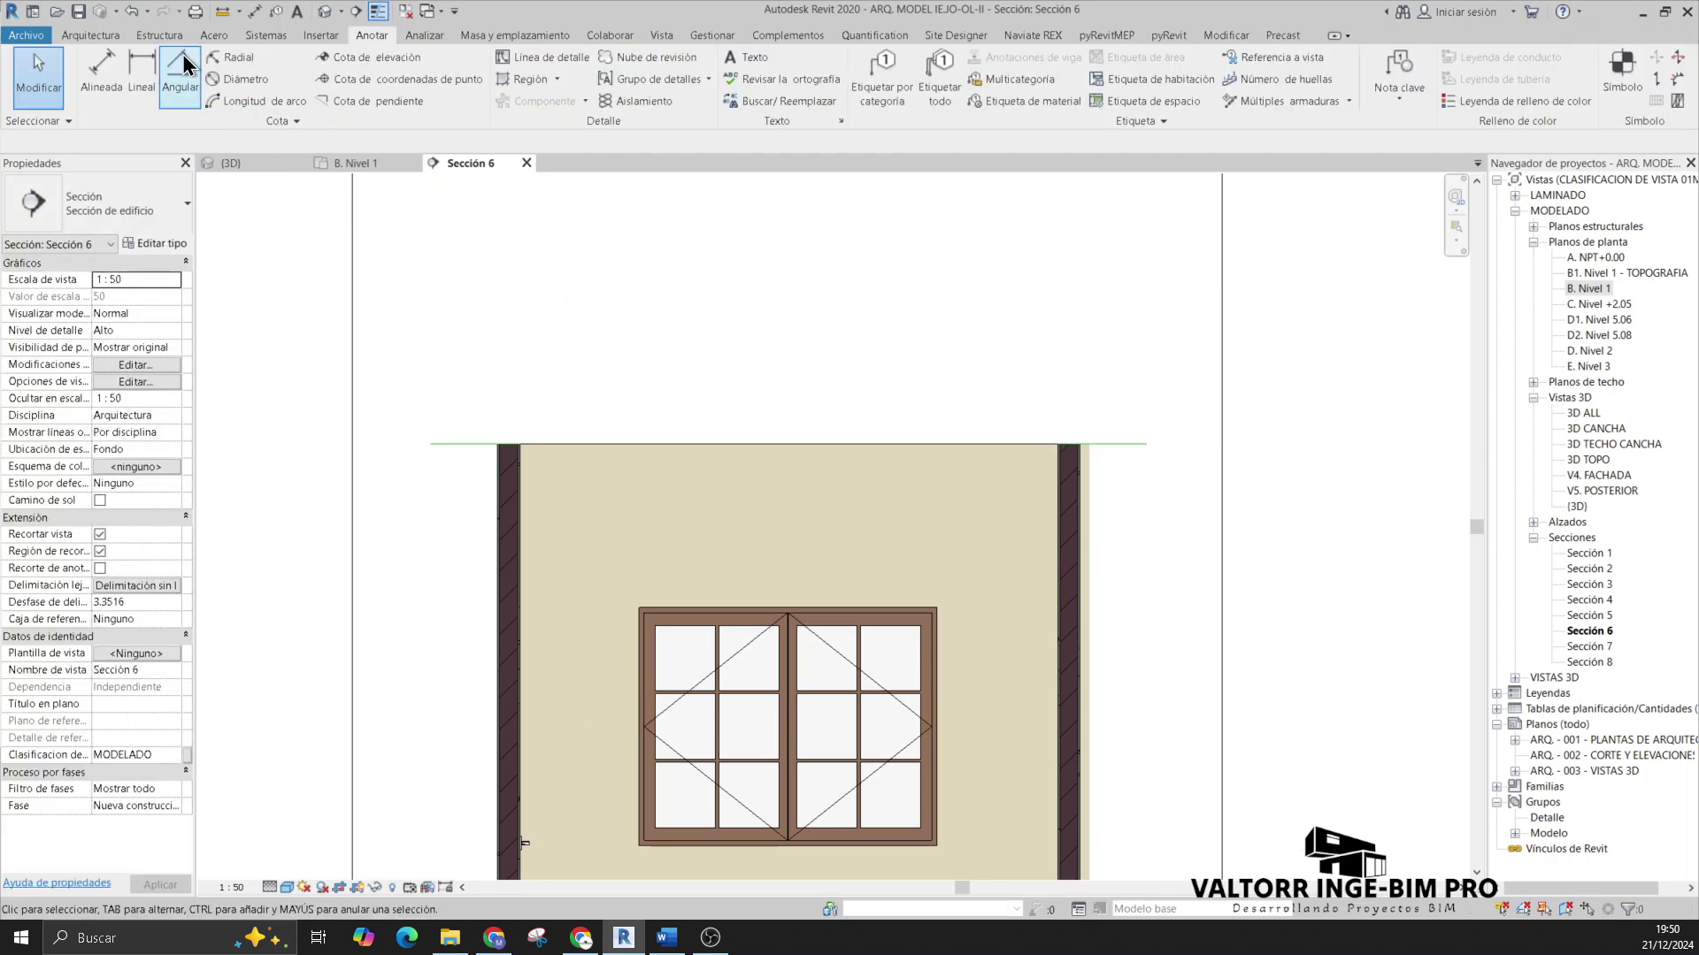
Step: Start a structural beam truss, keeping the Cercha Howe-6 paneles type
left_click(149, 30)
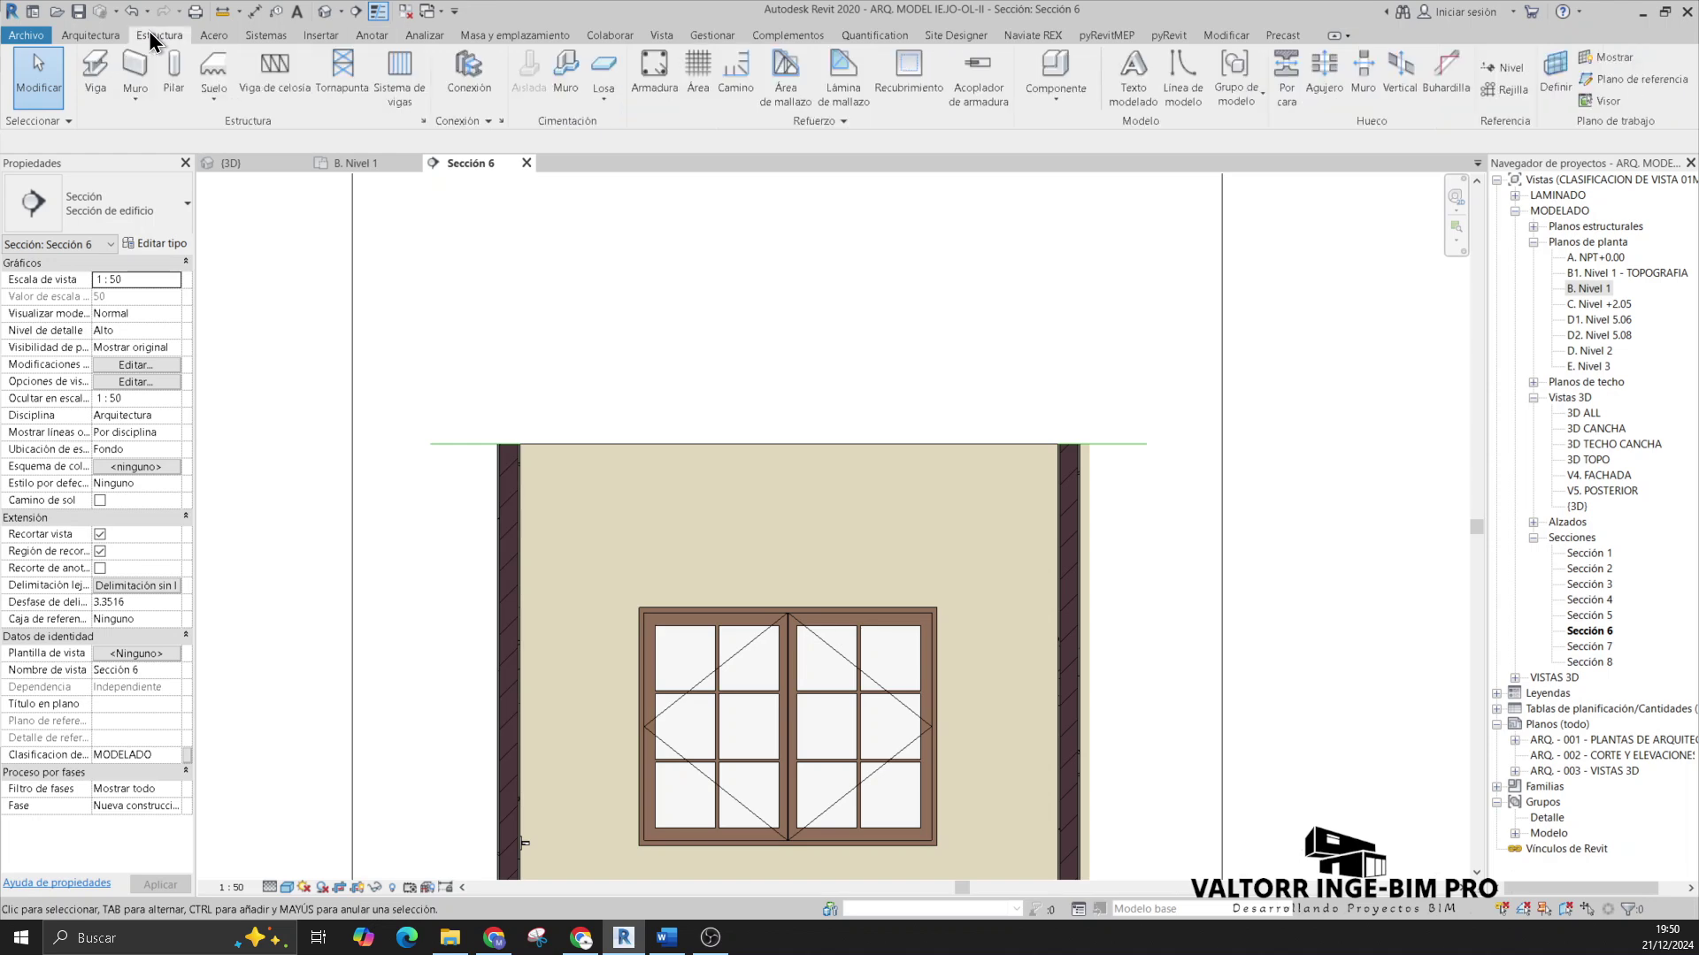
left_click(279, 77)
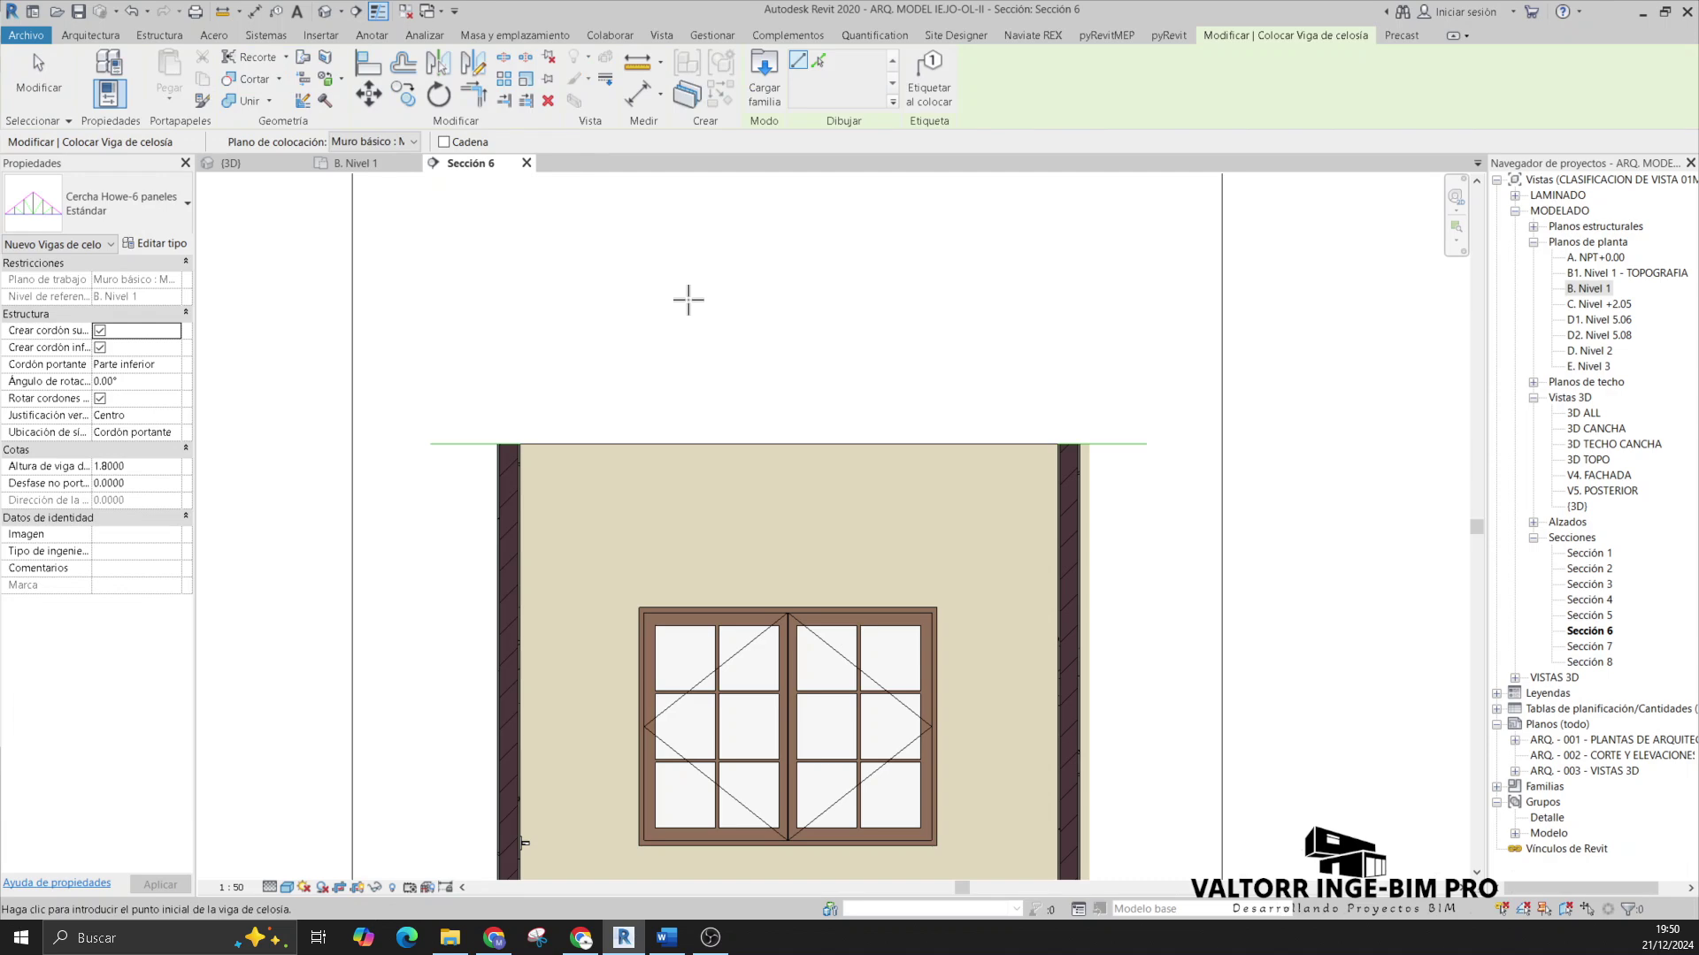
scroll(683, 300, "down", 2)
left_click(170, 235)
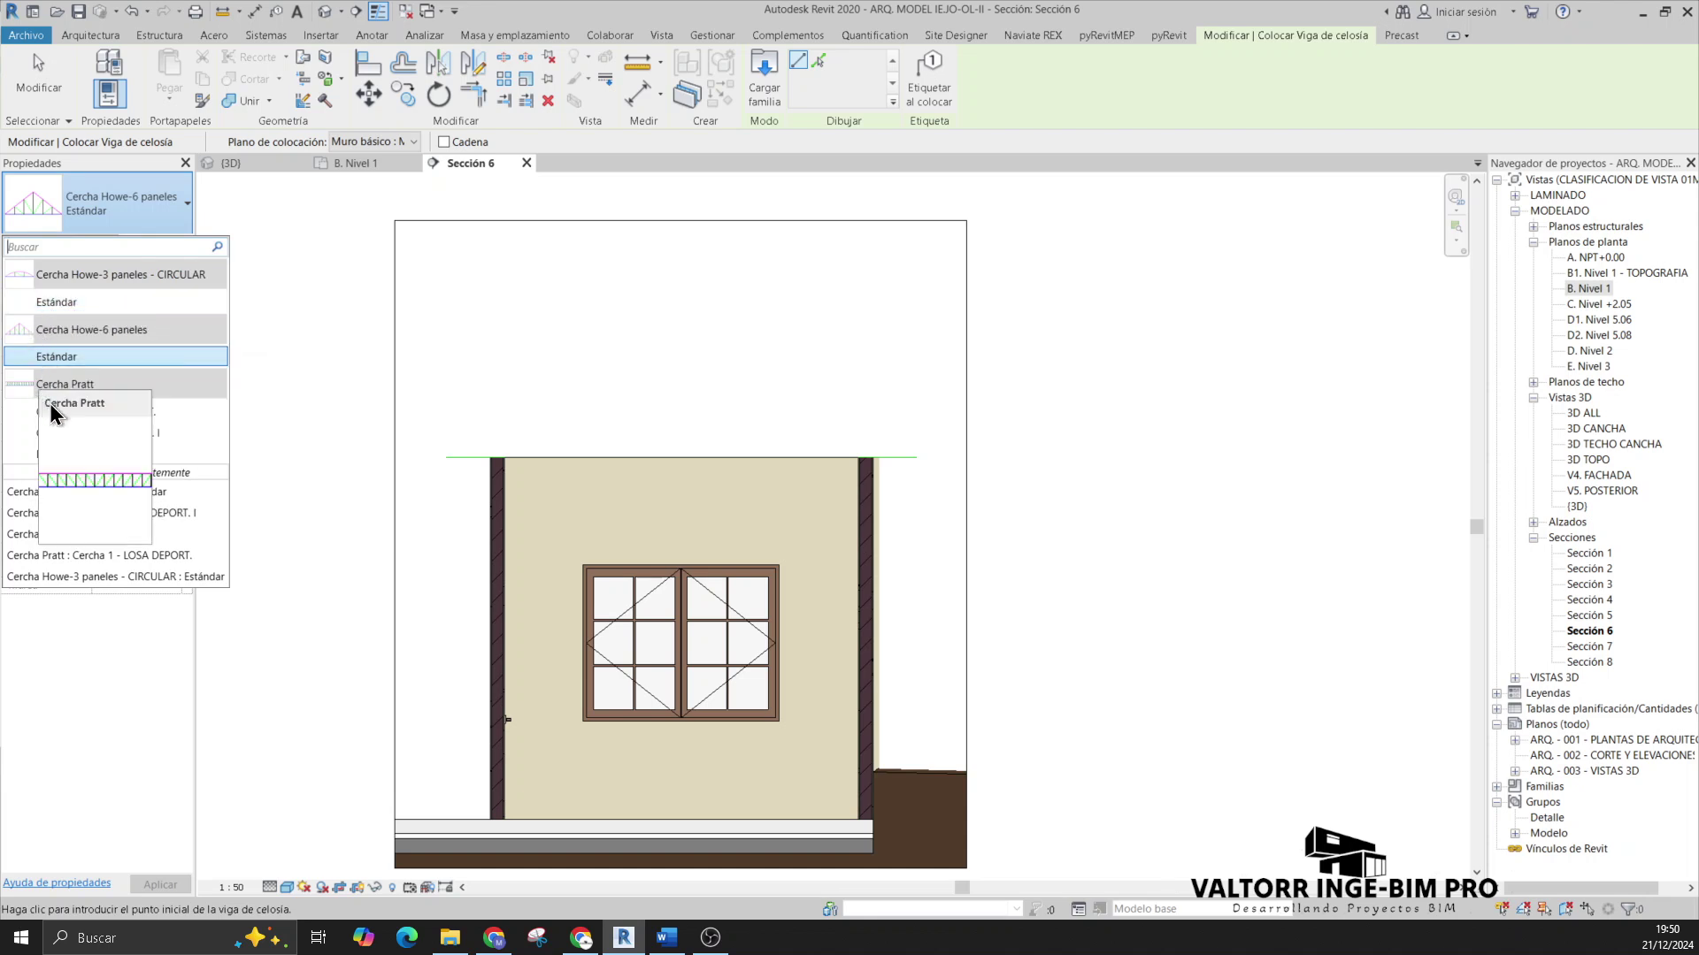
left_click(146, 210)
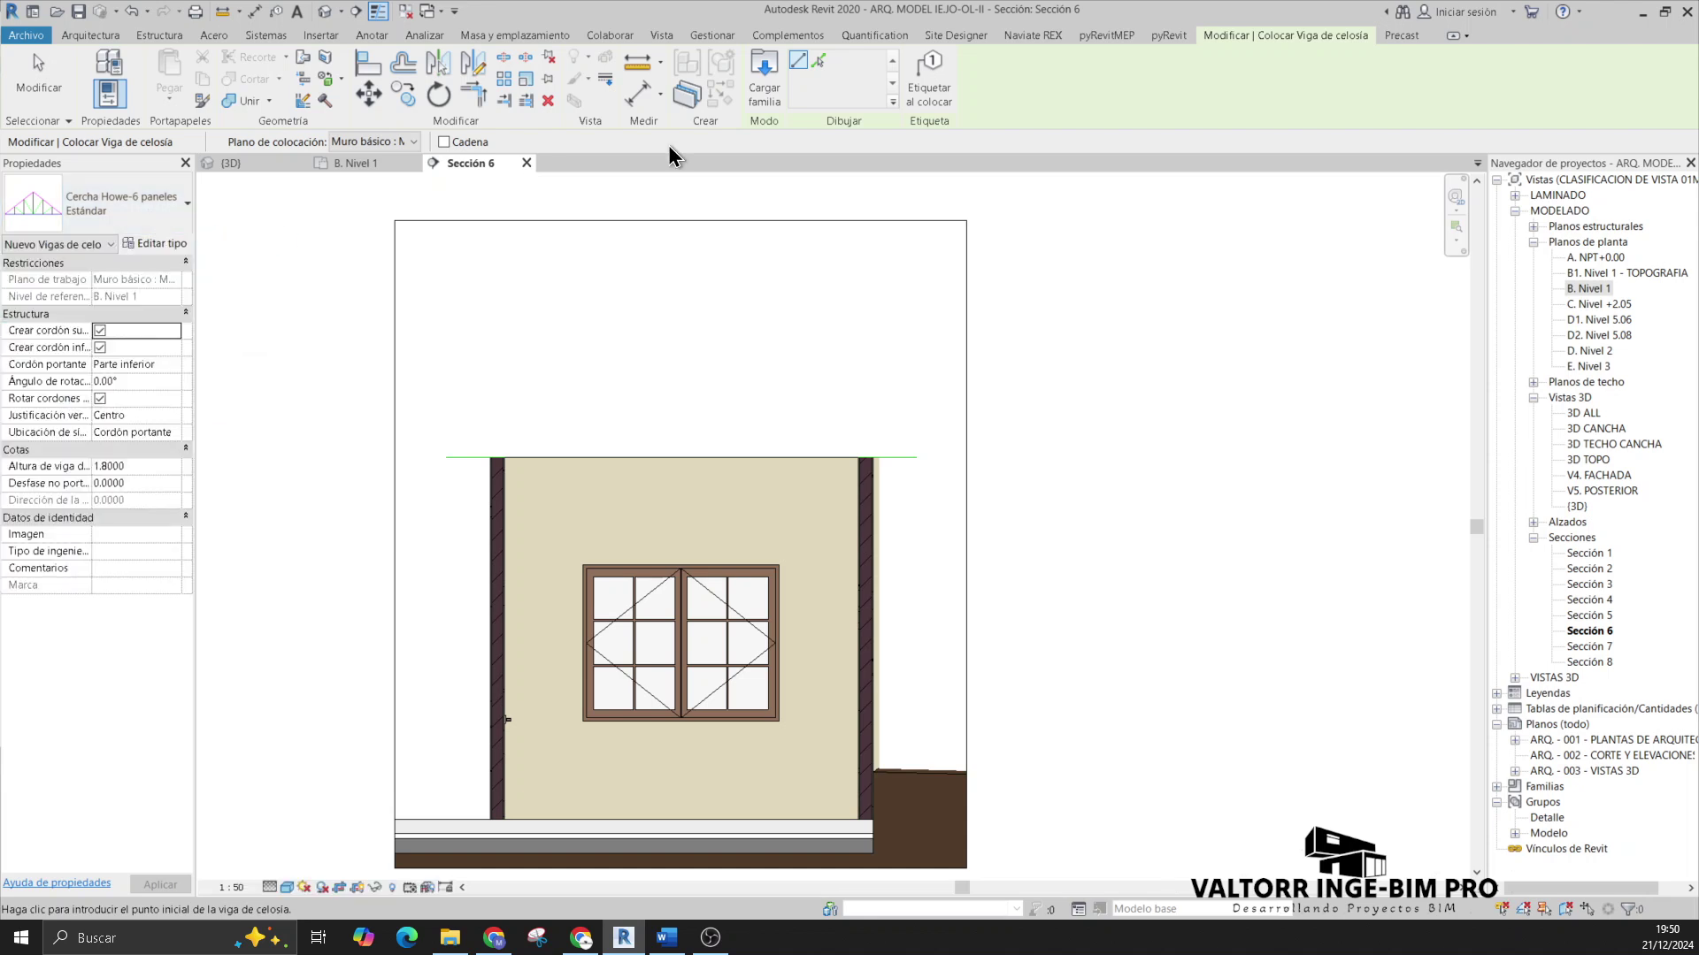
Step: Browse the Howe 3-panel truss family files, then cancel without loading one
left_click(765, 85)
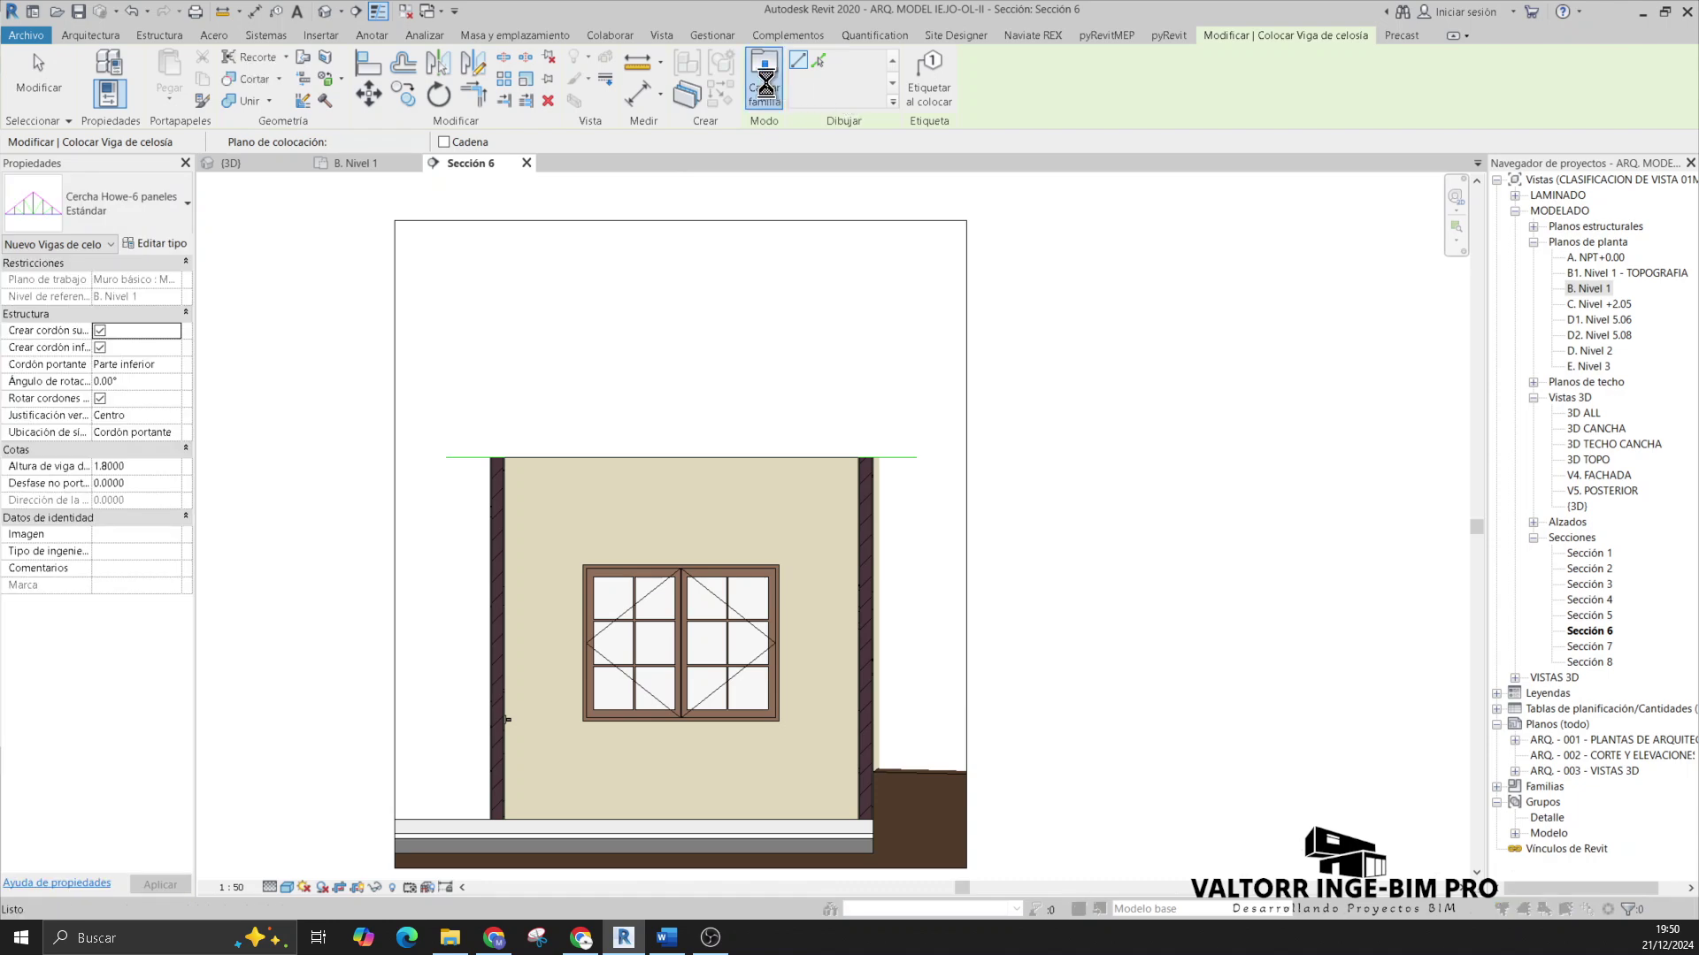
left_click_drag(1138, 464, 1138, 540)
left_click(964, 414)
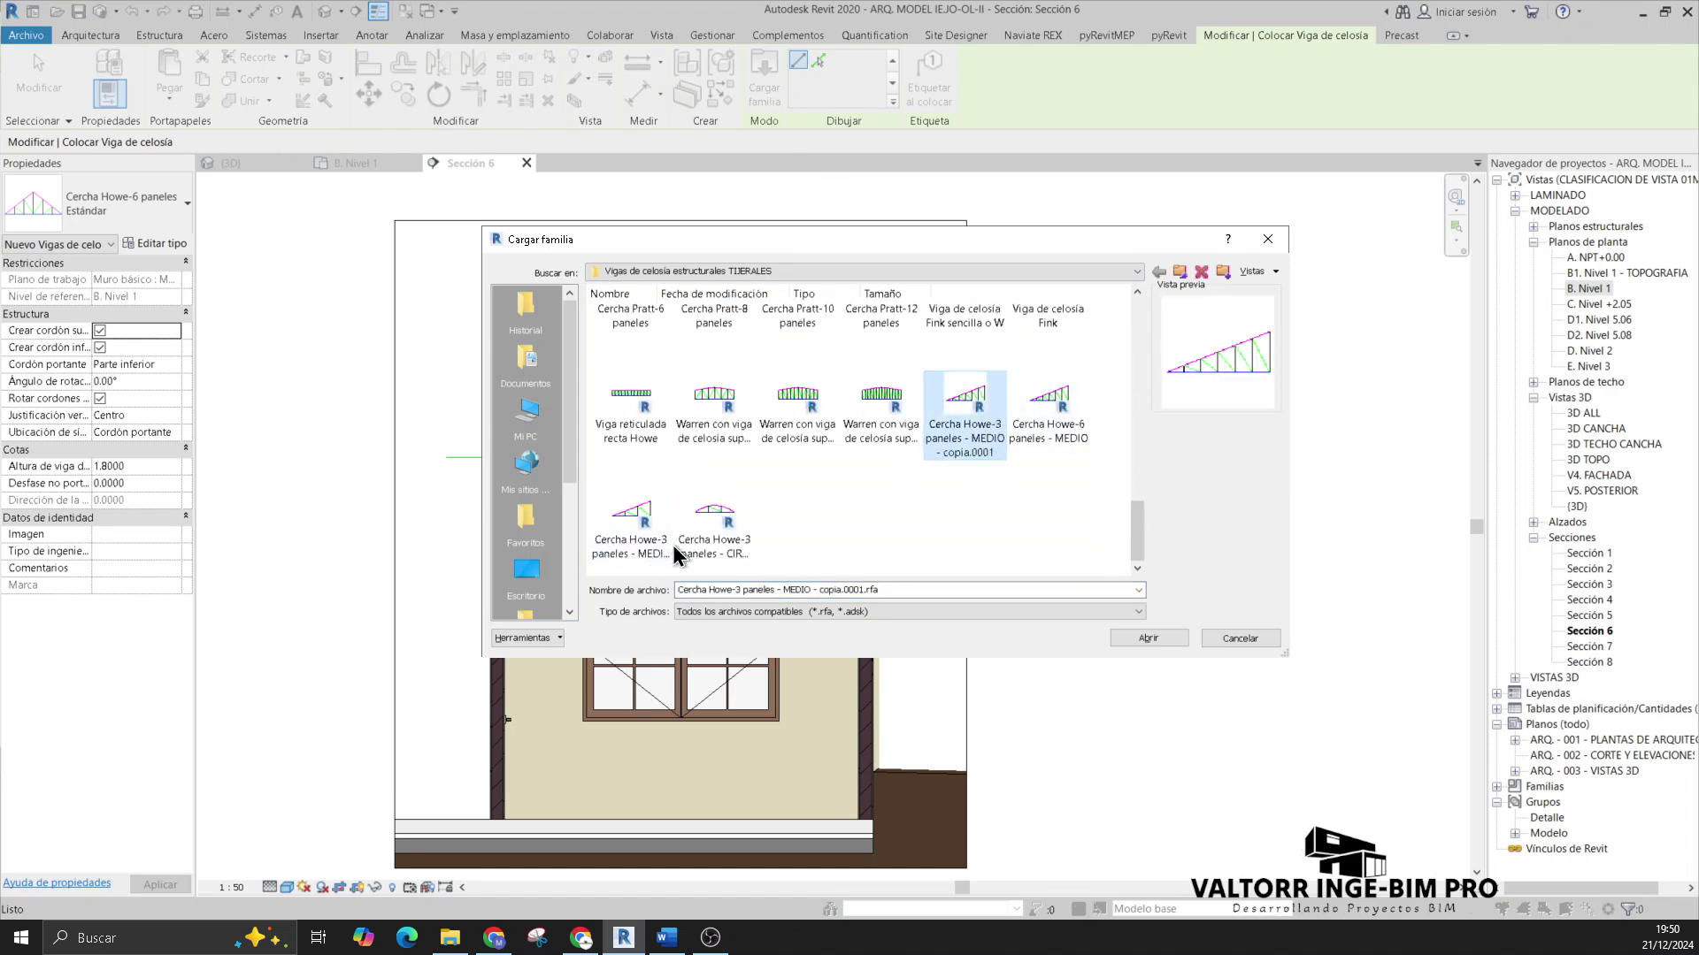
left_click(654, 535)
left_click(1221, 639)
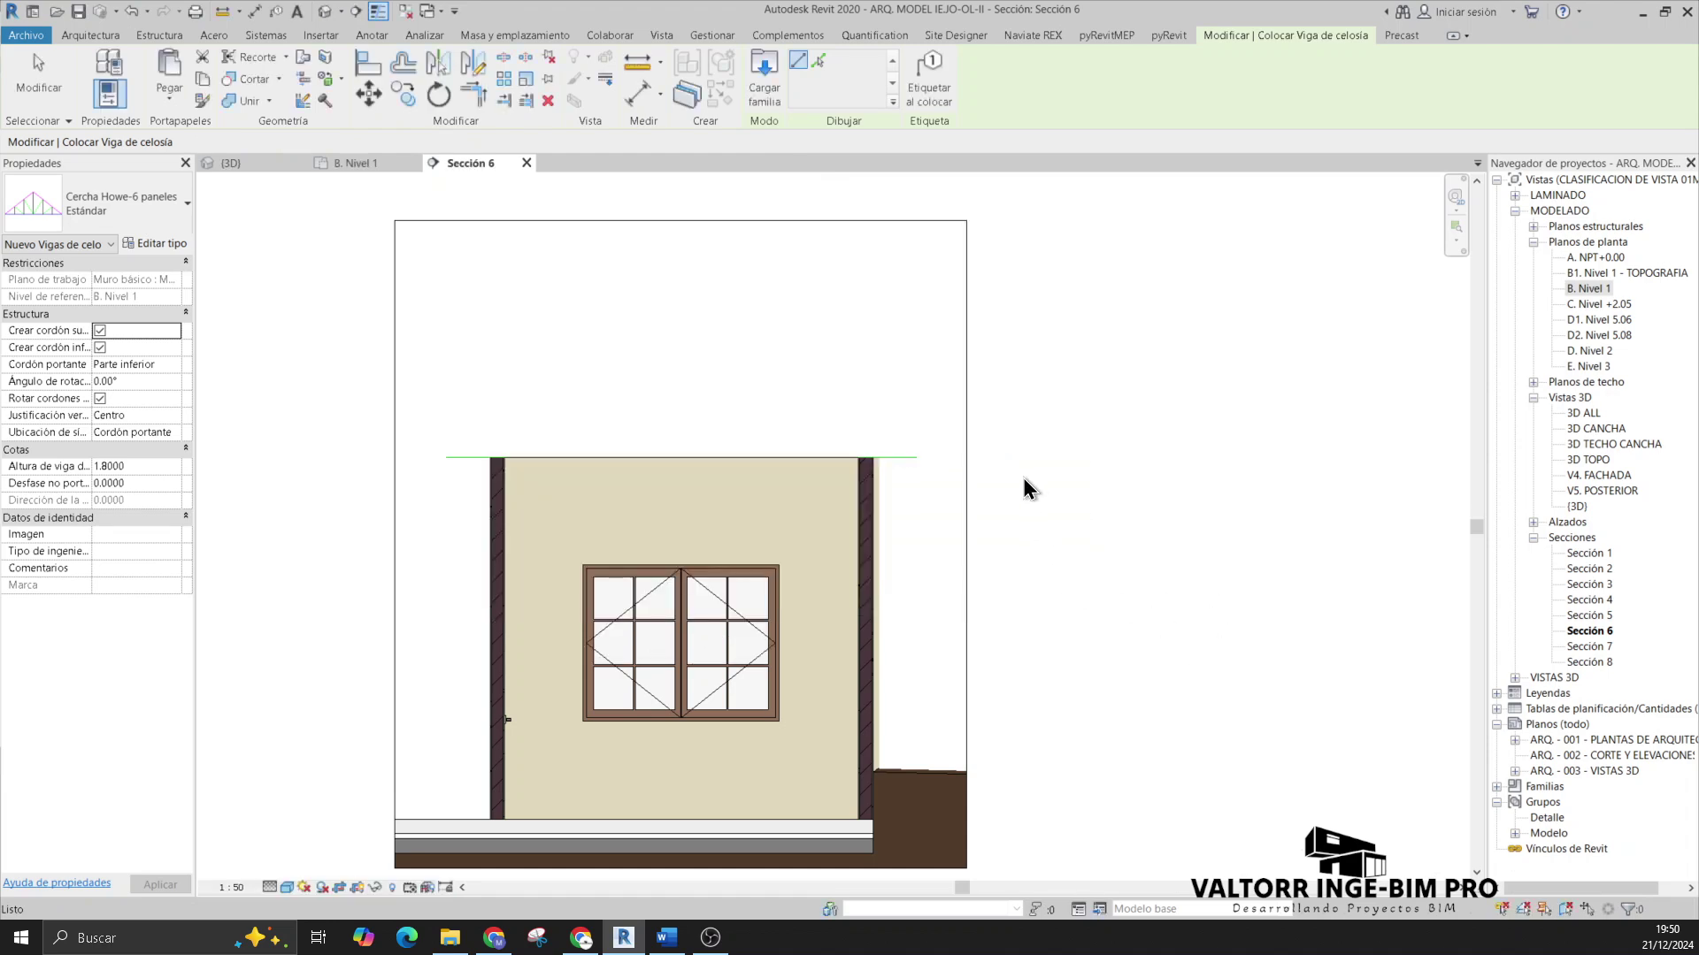
Step: Set the truss work plane to Seleccionar un plano and pick the 15 cm wall
middle_click_drag(854, 367, 869, 380)
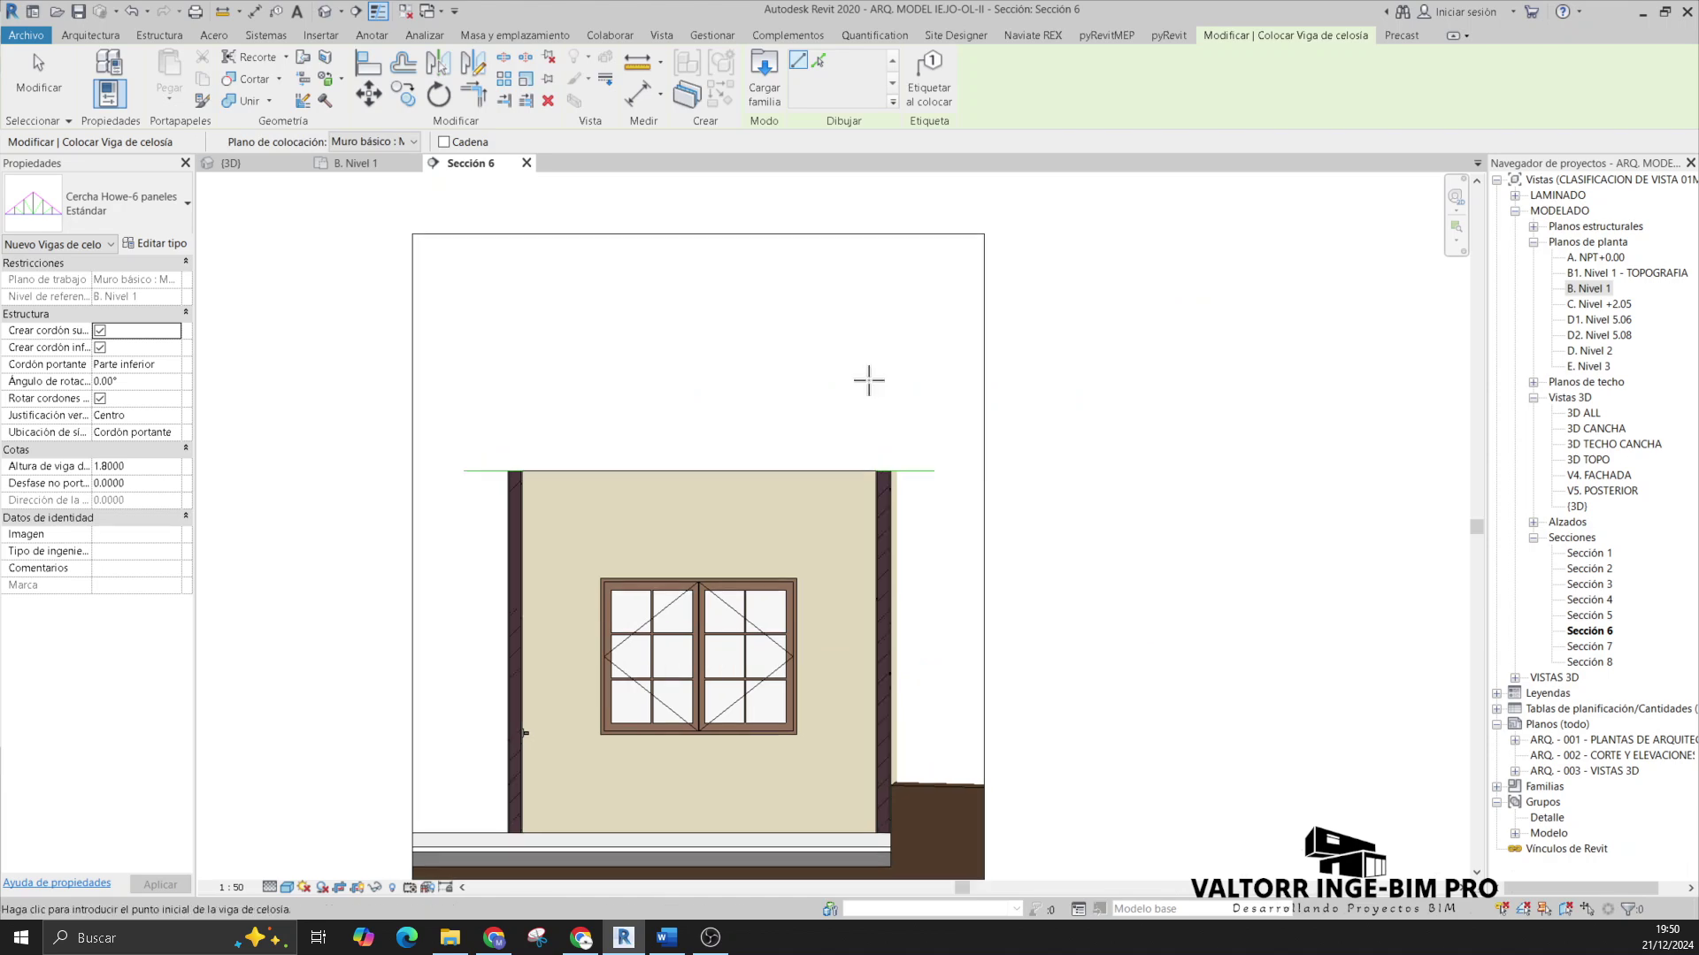
left_click(337, 145)
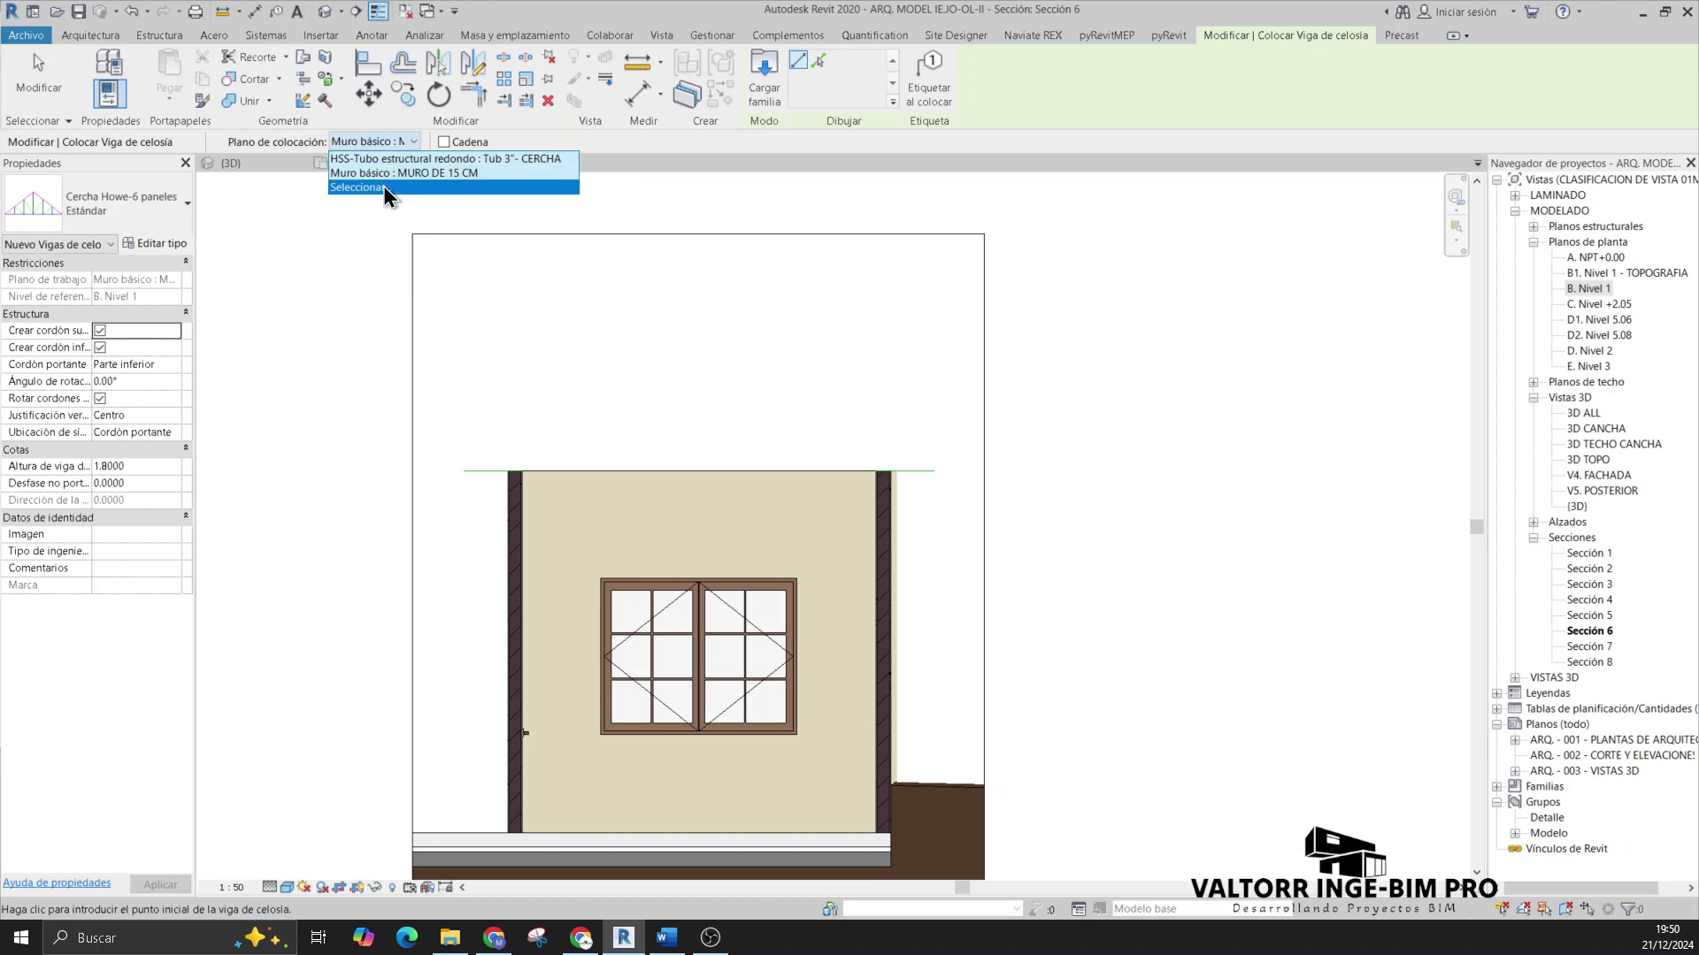
left_click(352, 188)
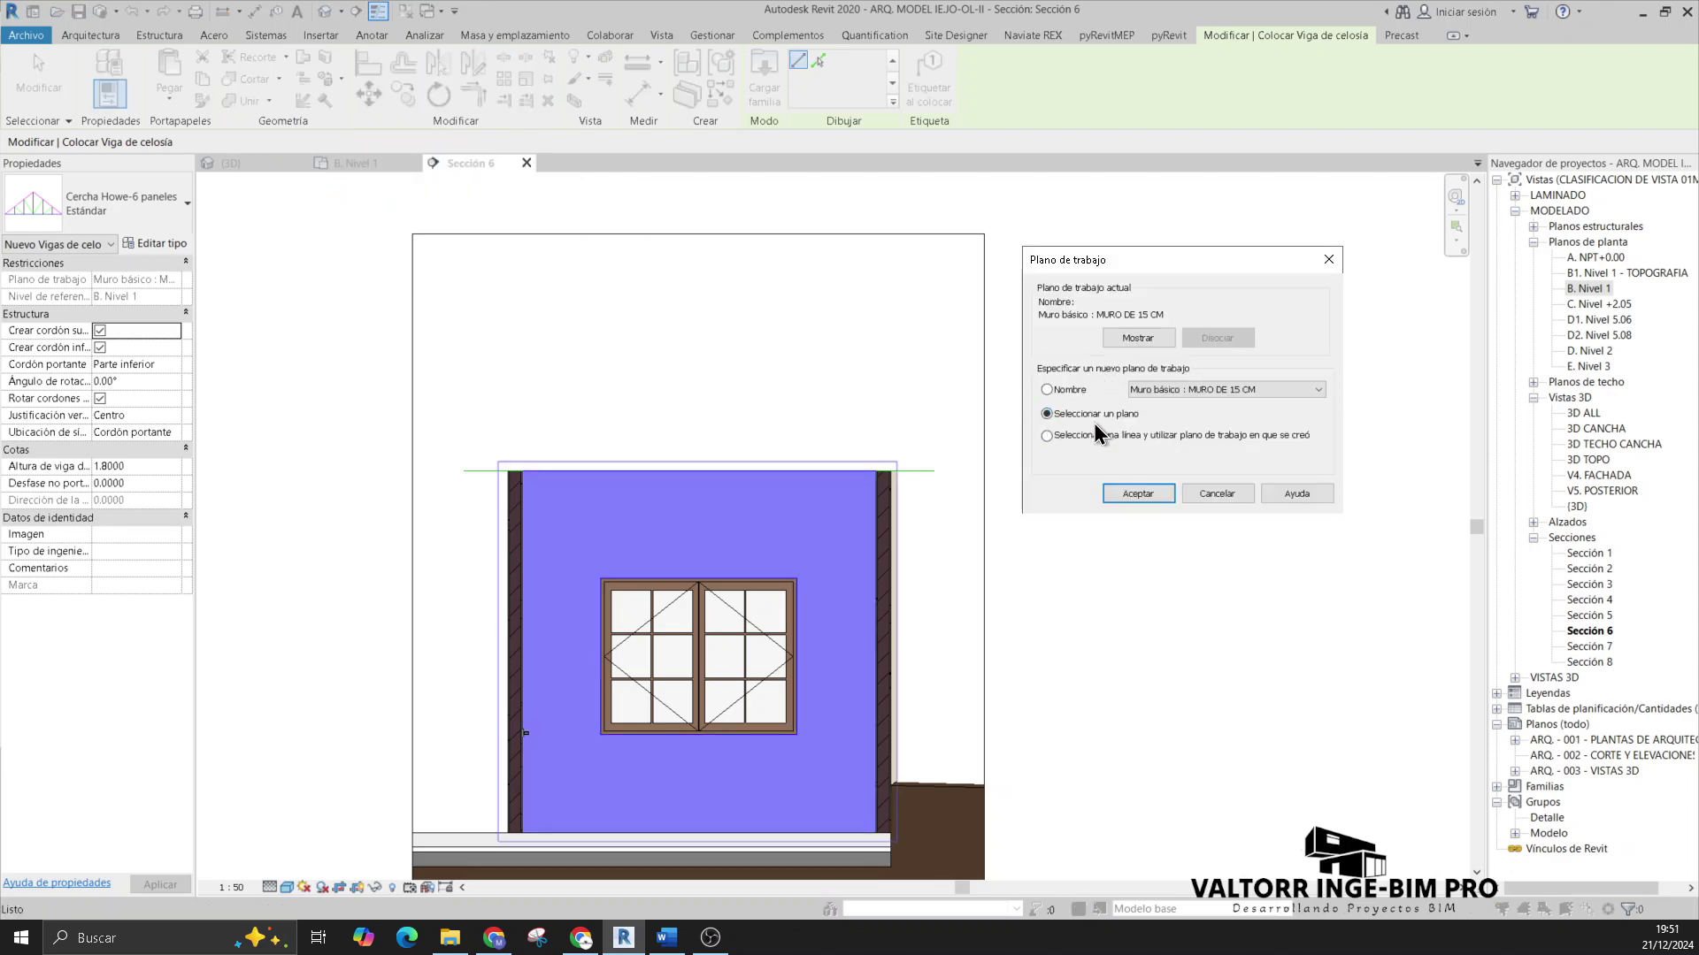
left_click(1138, 493)
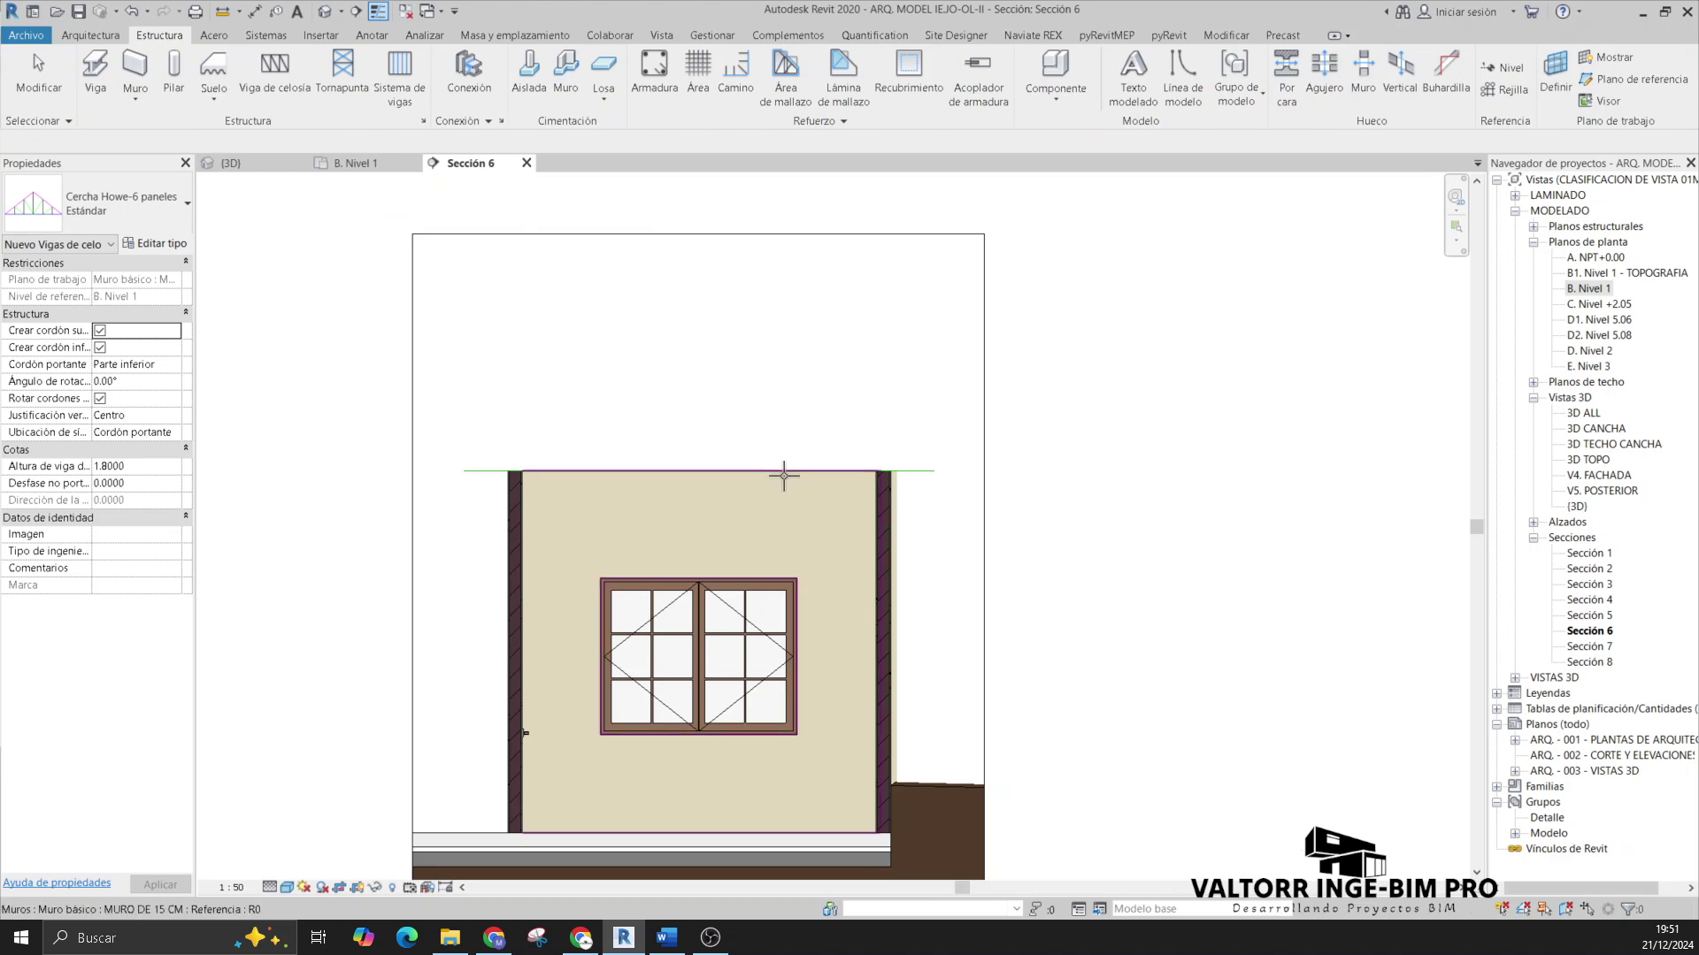
Step: Place the Howe truss from the wall's right top end to its left top end, then select it
key("Escape")
key("Return")
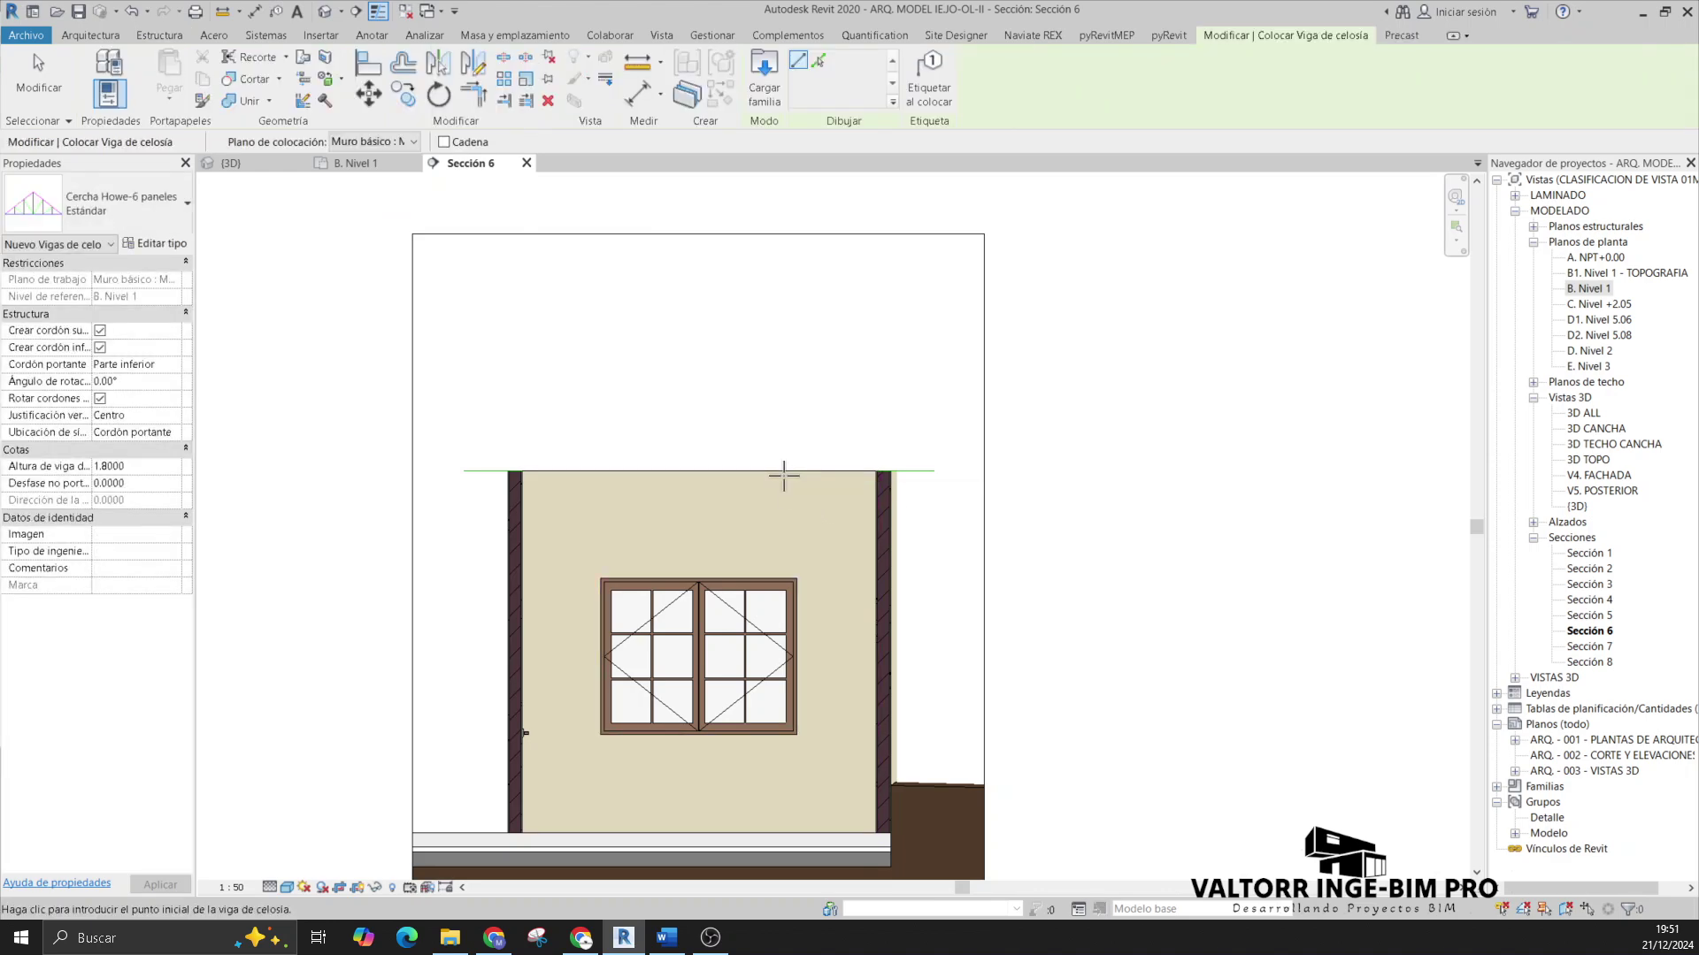
middle_click_drag(754, 531, 770, 532)
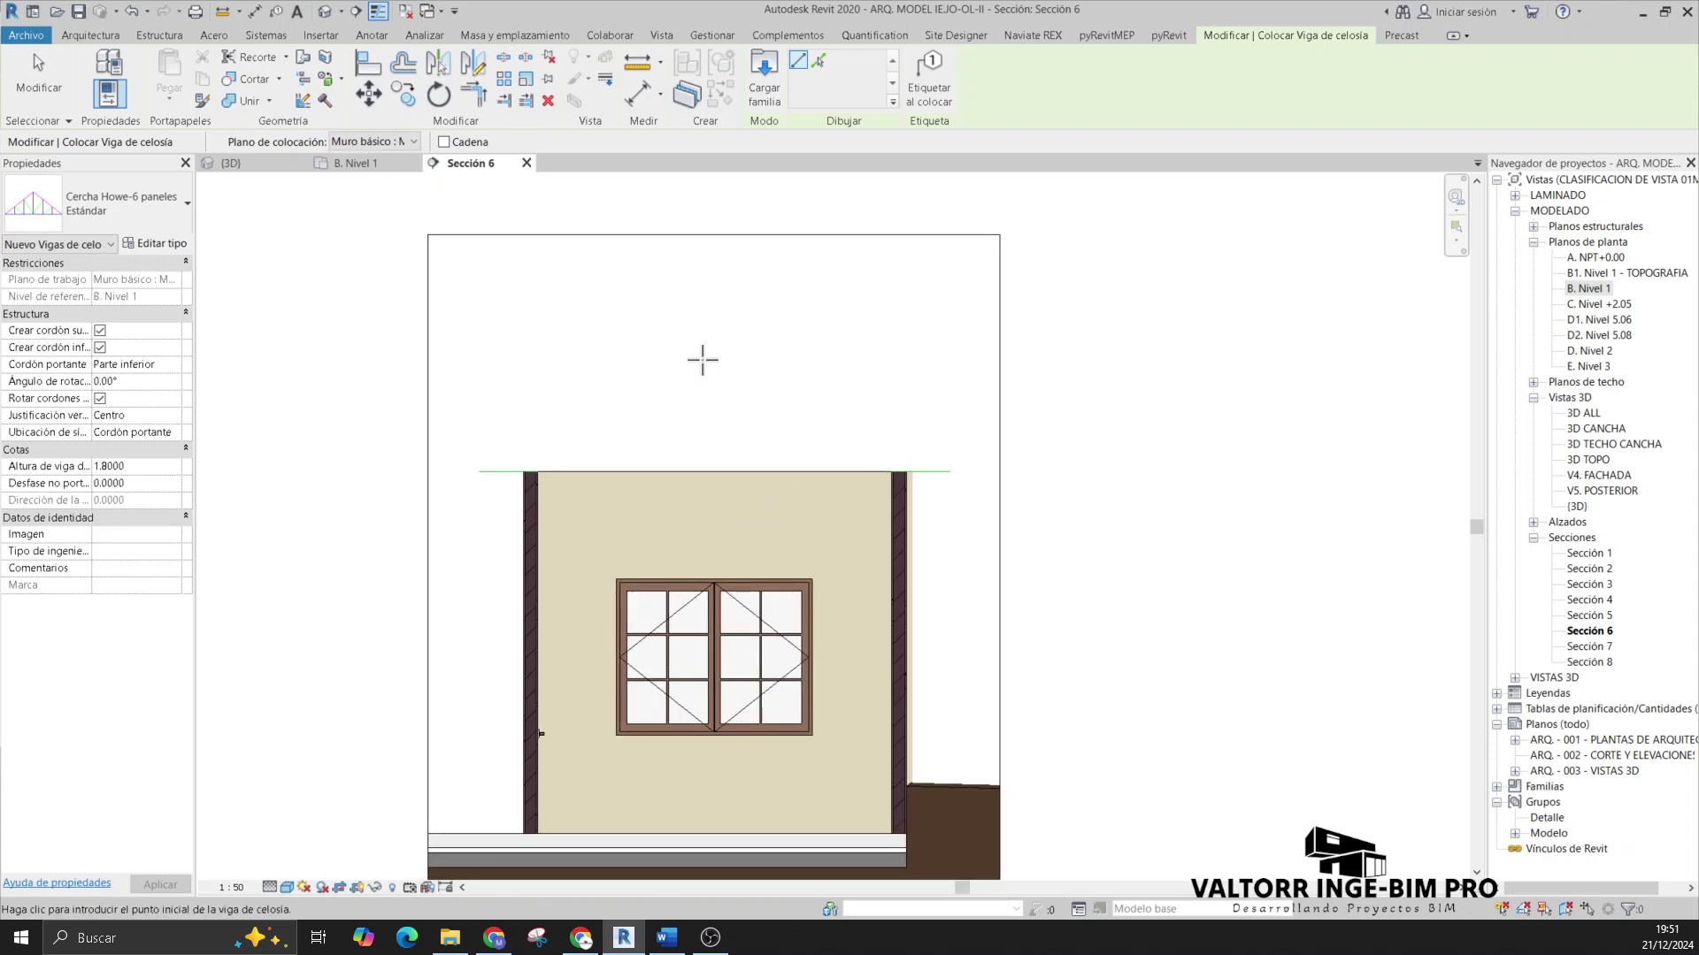
left_click(947, 470)
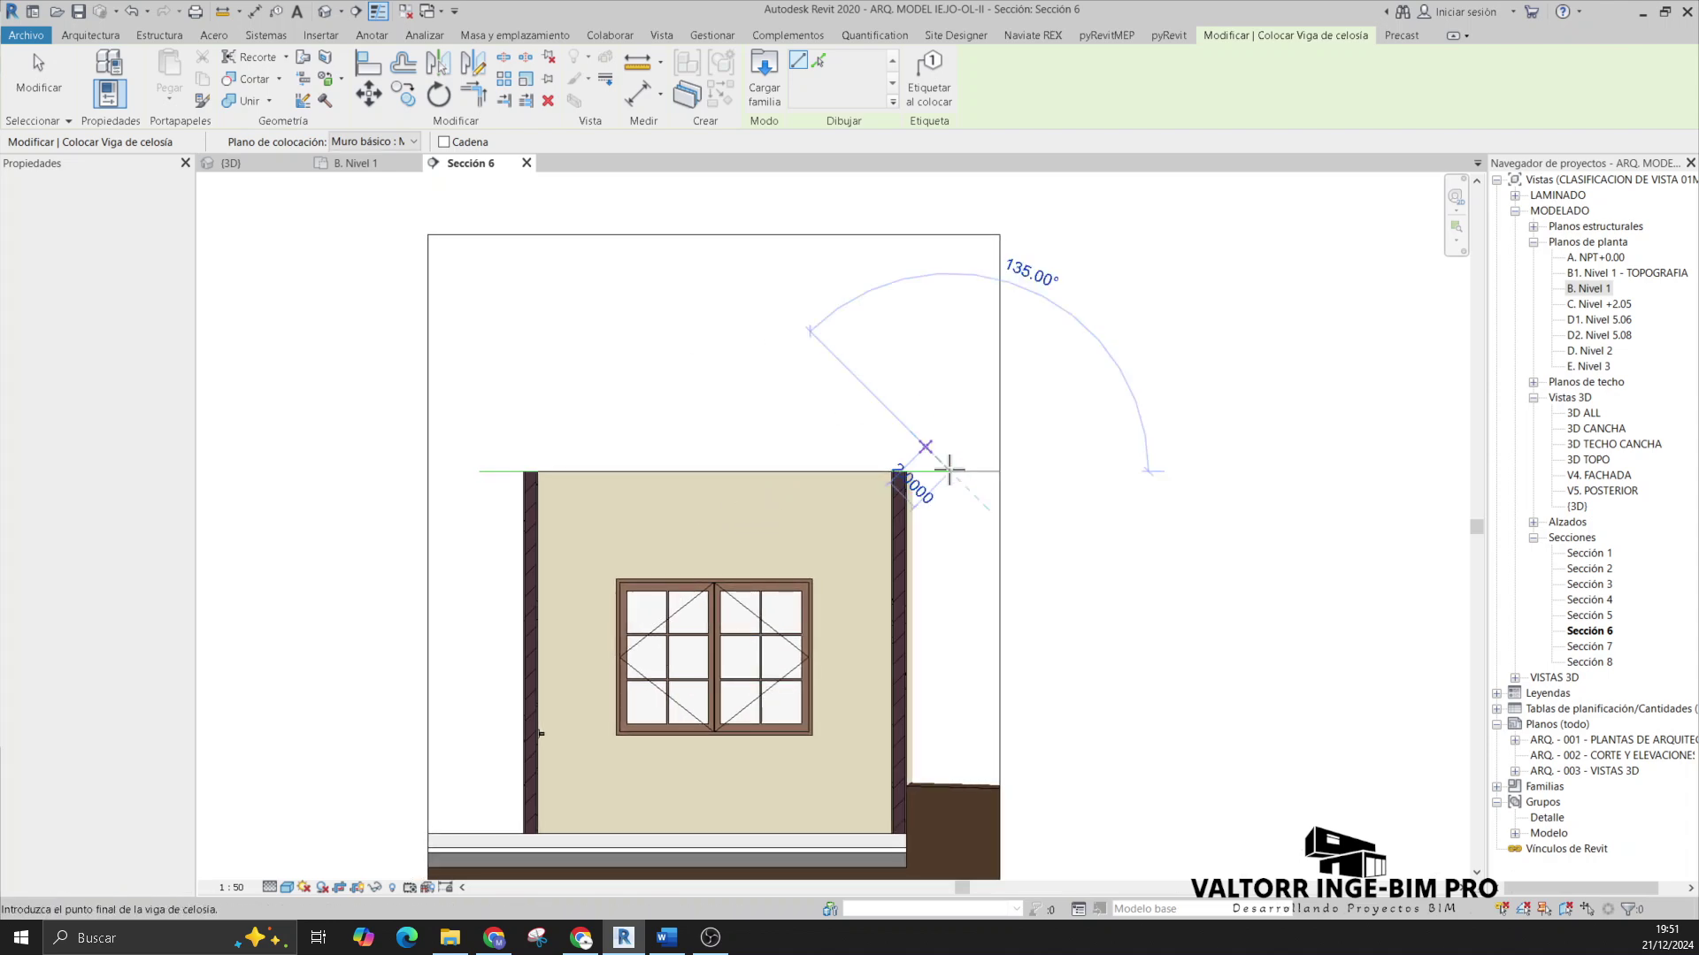
left_click(478, 471)
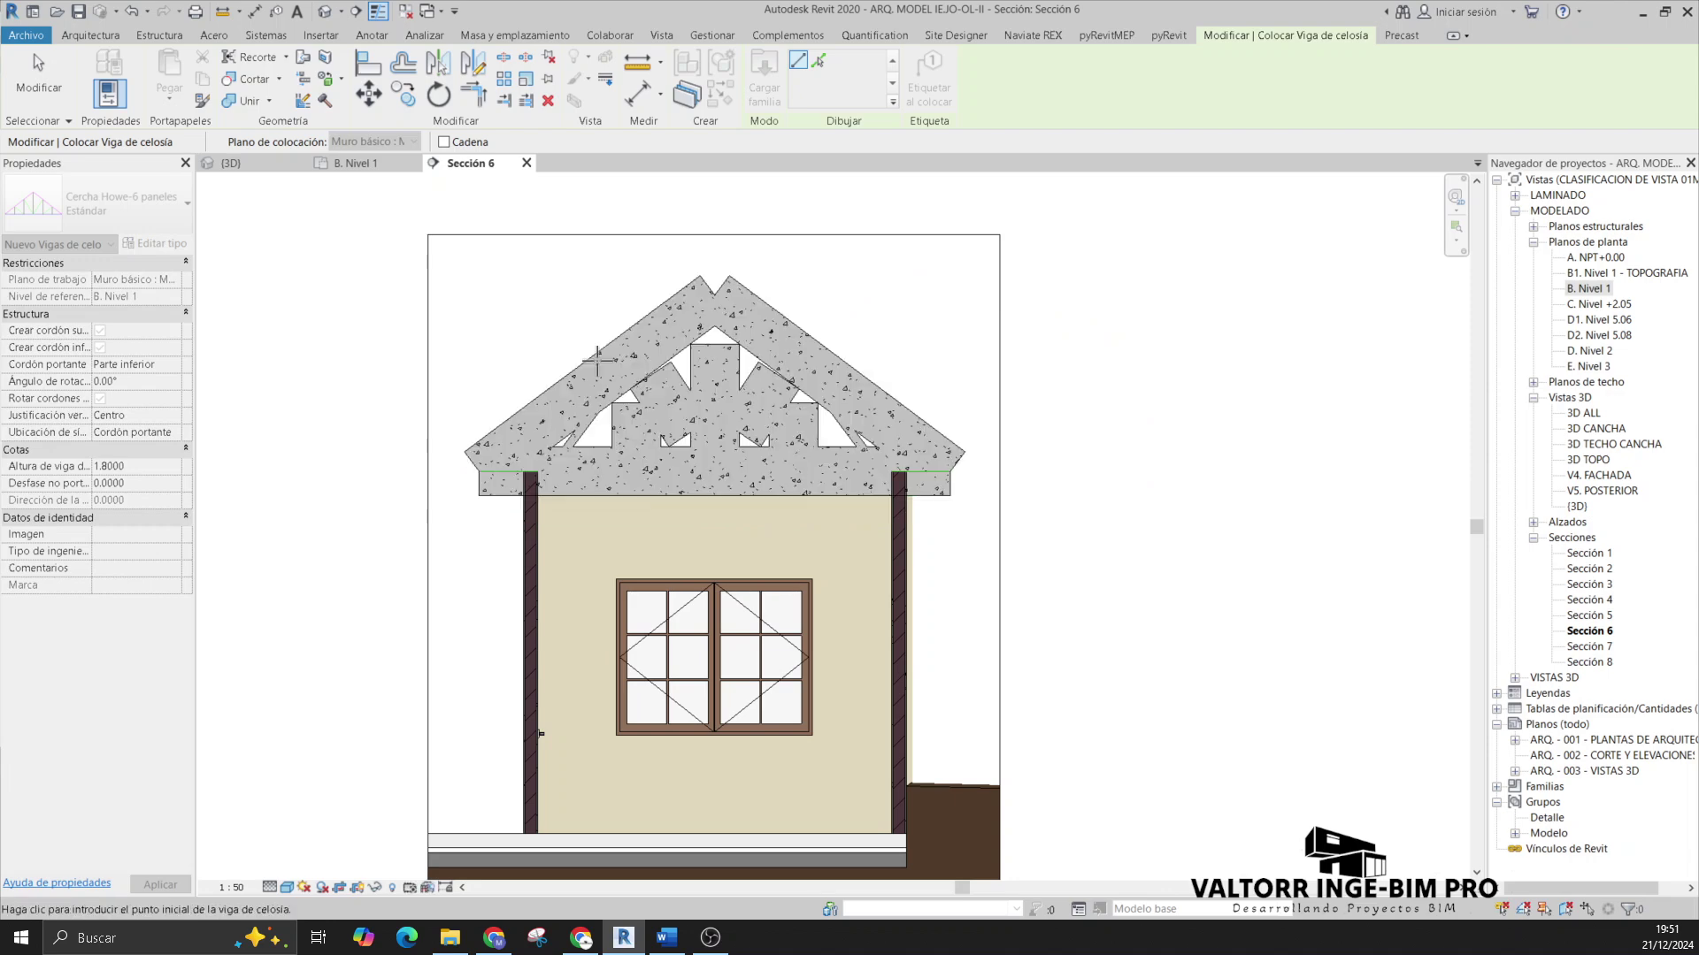
middle_click_drag(596, 331, 612, 337)
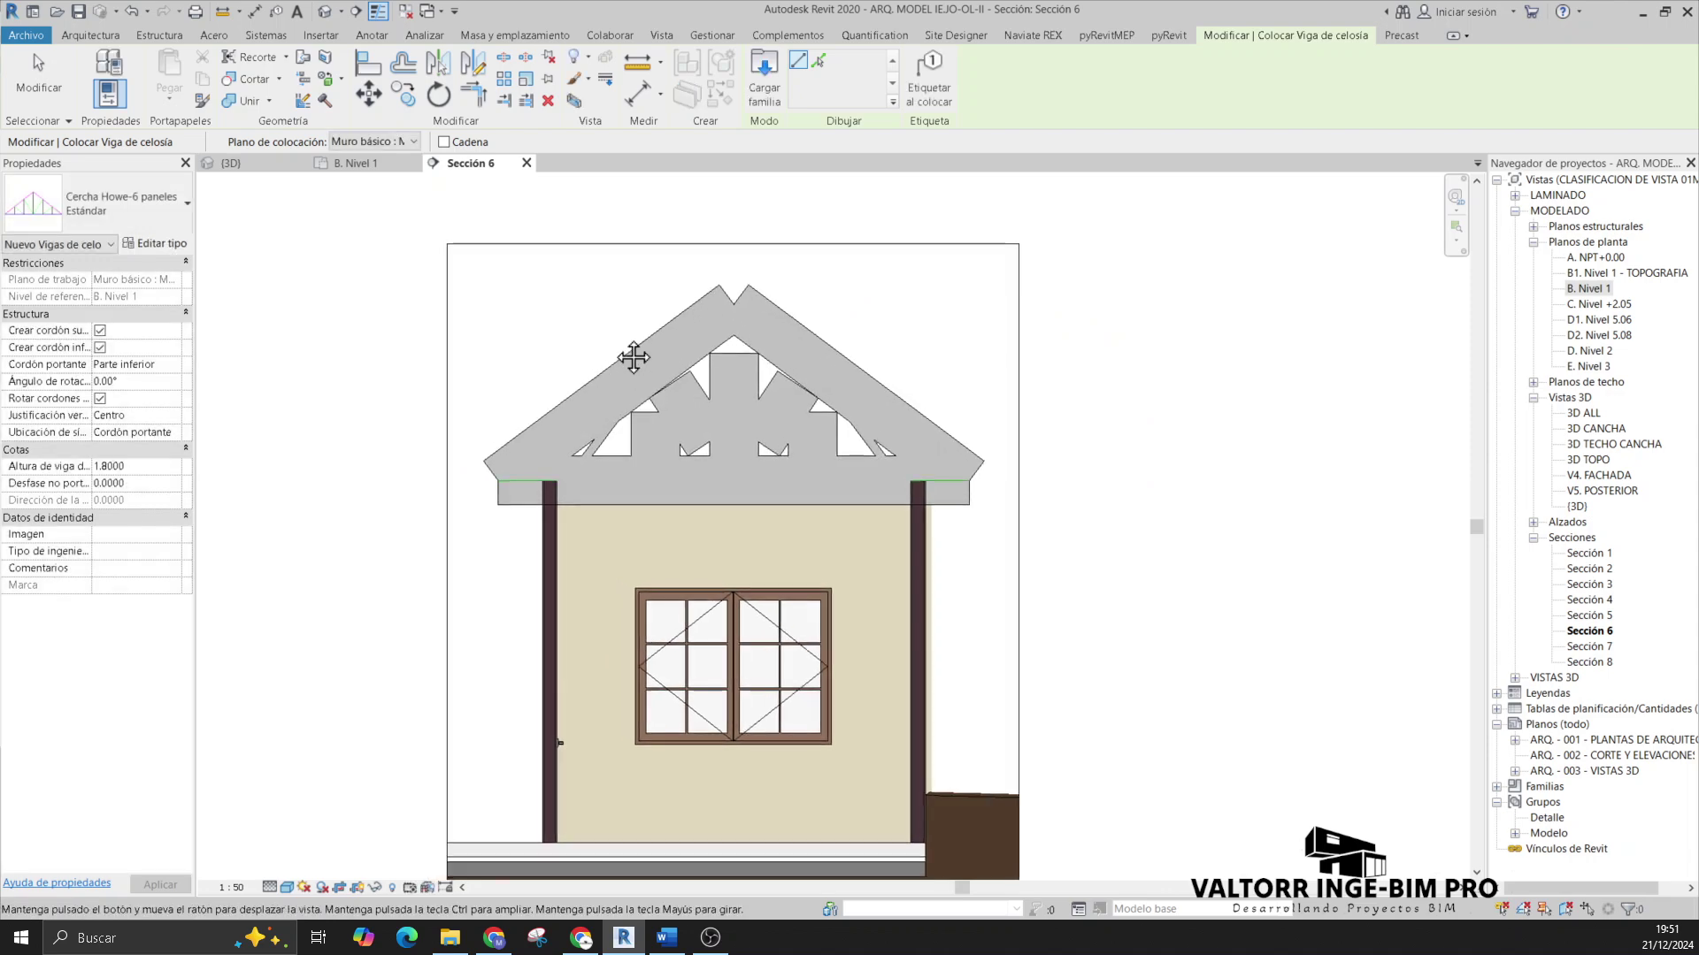
key("Escape")
key("Escape")
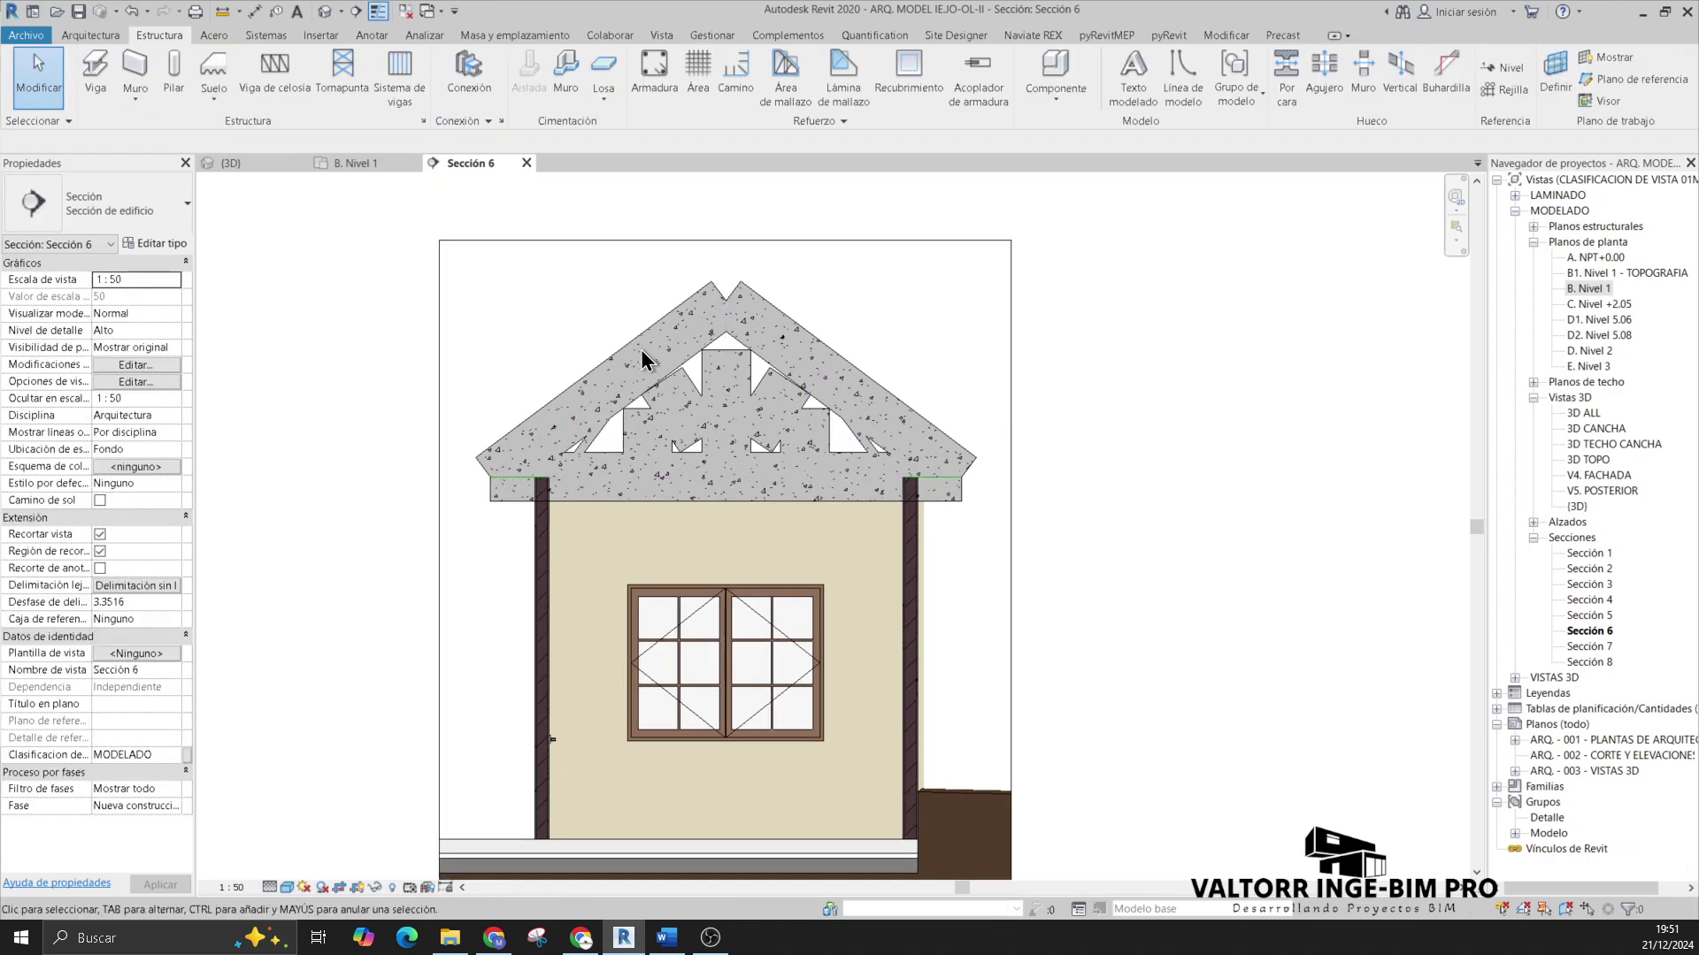
left_click(659, 367)
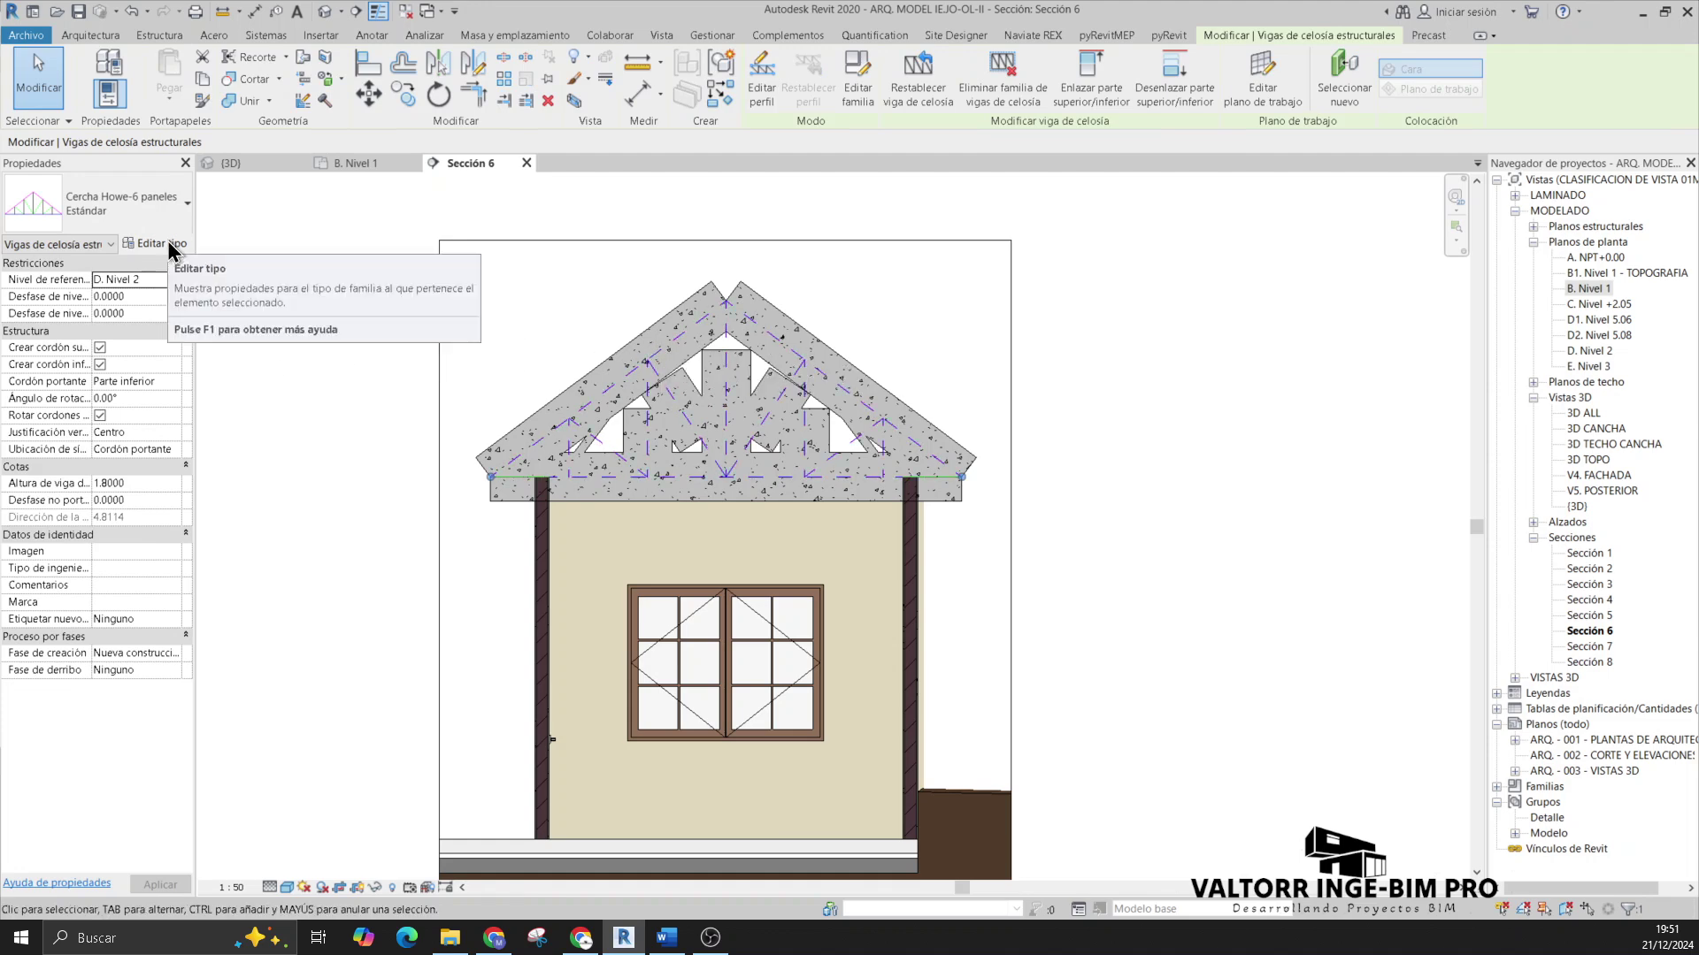
Step: Set the truss type's top chords and verticals to round HSS Tub 2"-Arco
left_click(168, 245)
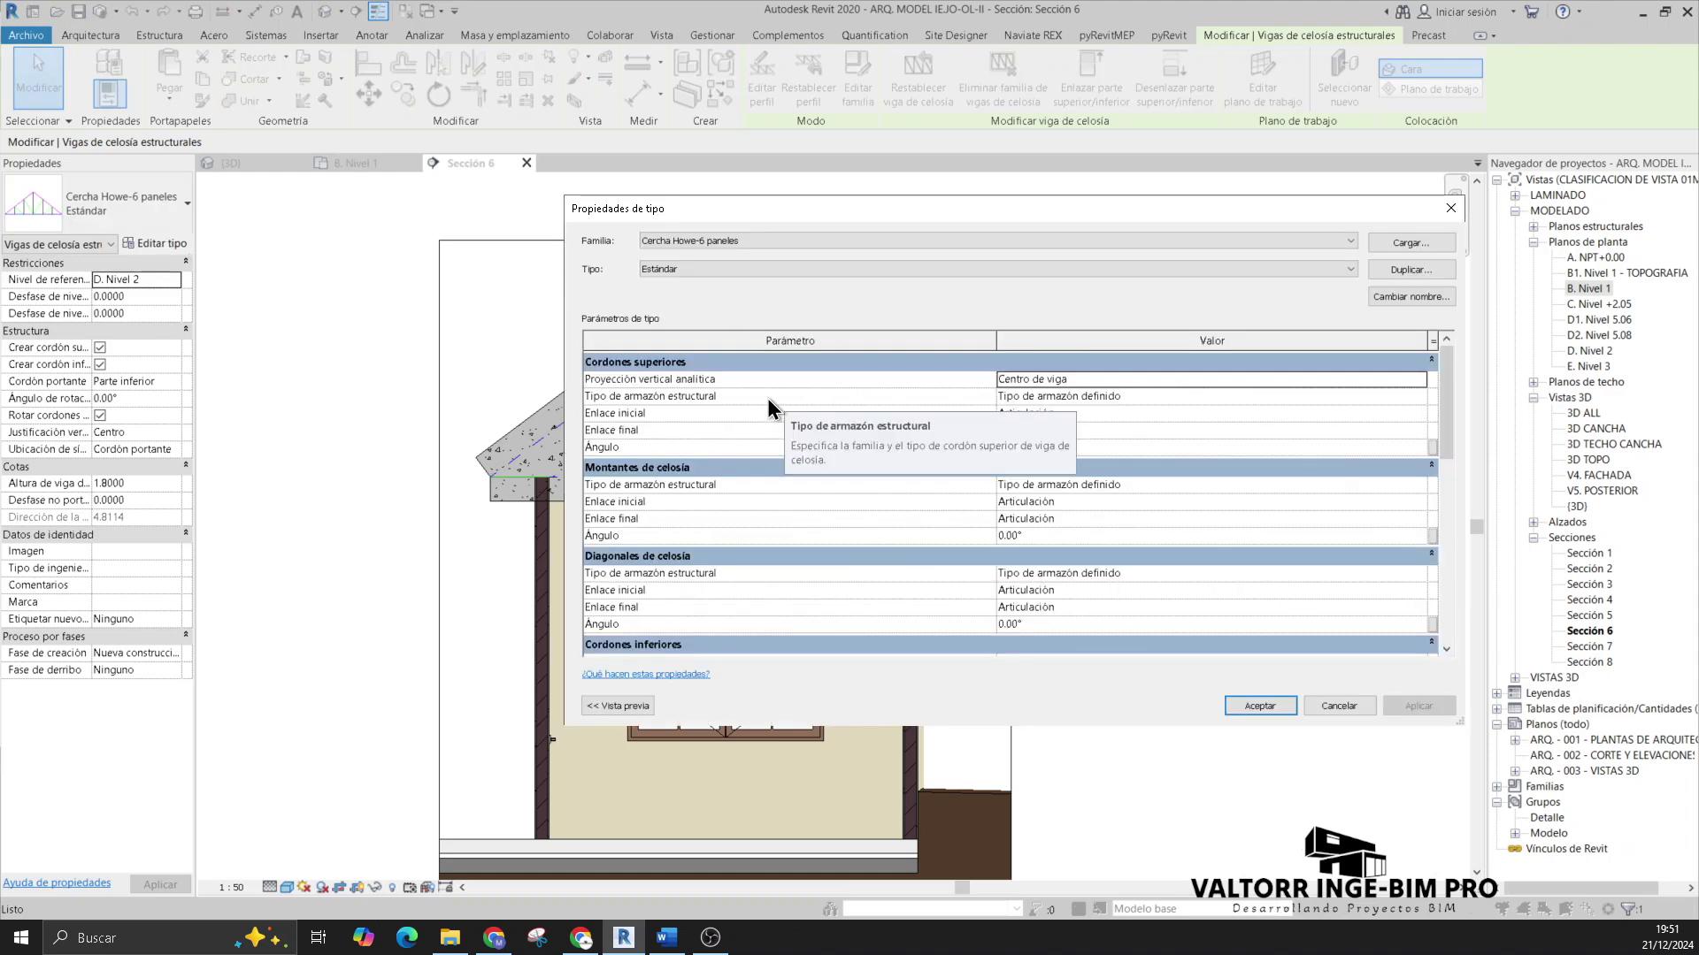
left_click(1421, 394)
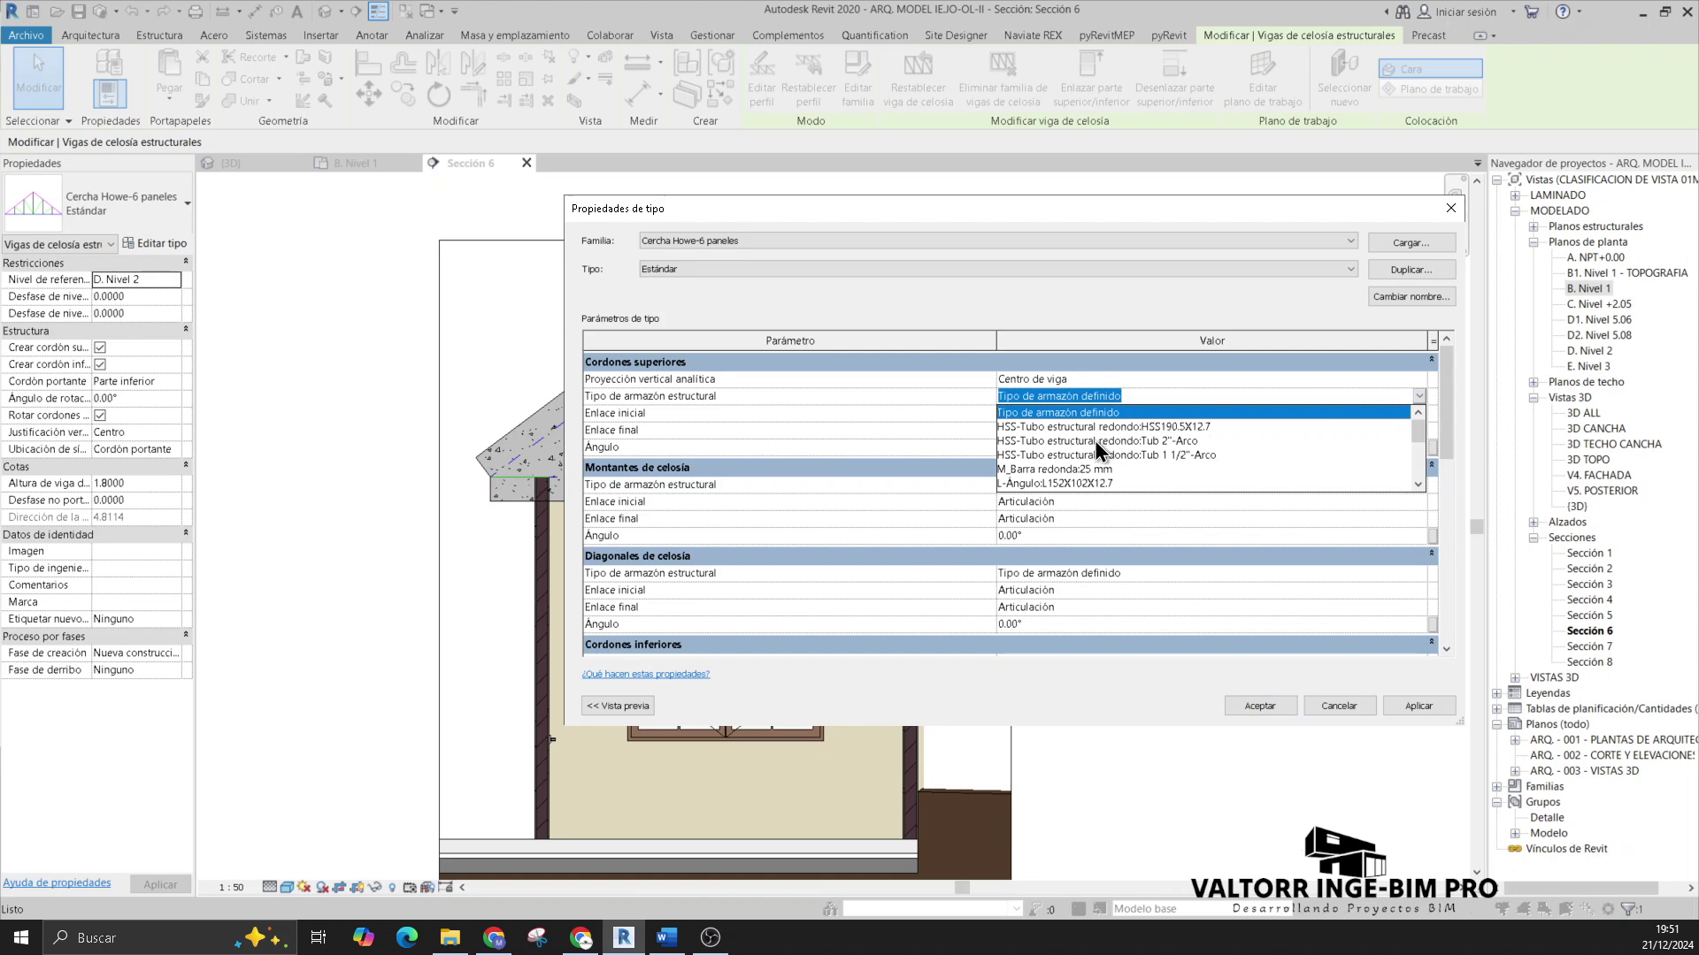
left_click(1173, 442)
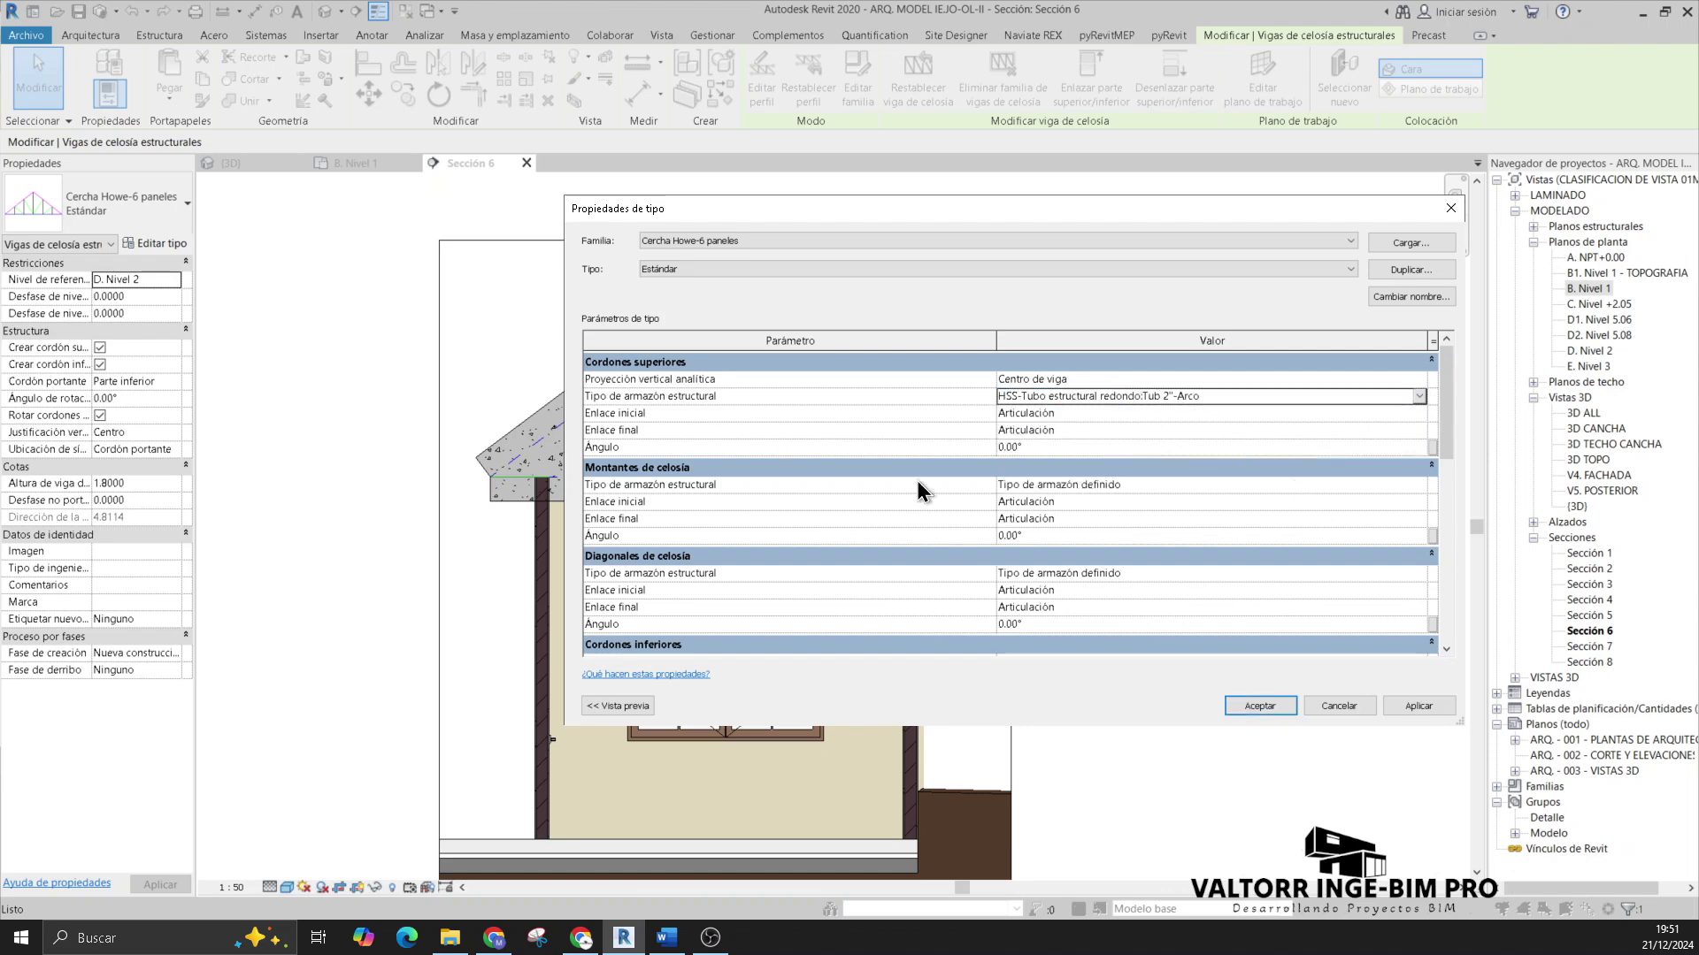
left_click_drag(796, 208, 863, 223)
left_click(1487, 501)
left_click(1221, 545)
Step: Set the diagonals to Tub 2"-Arco, choose a bottom-chord profile, and confirm the type
scroll(1356, 595, "down", 2)
left_click(1485, 501)
left_click(1292, 545)
scroll(1415, 531, "down", 2)
left_click(1484, 517)
left_click(1327, 562)
scroll(1328, 559, "down", 2)
scroll(1323, 561, "down", 2)
scroll(1325, 575, "down", 1)
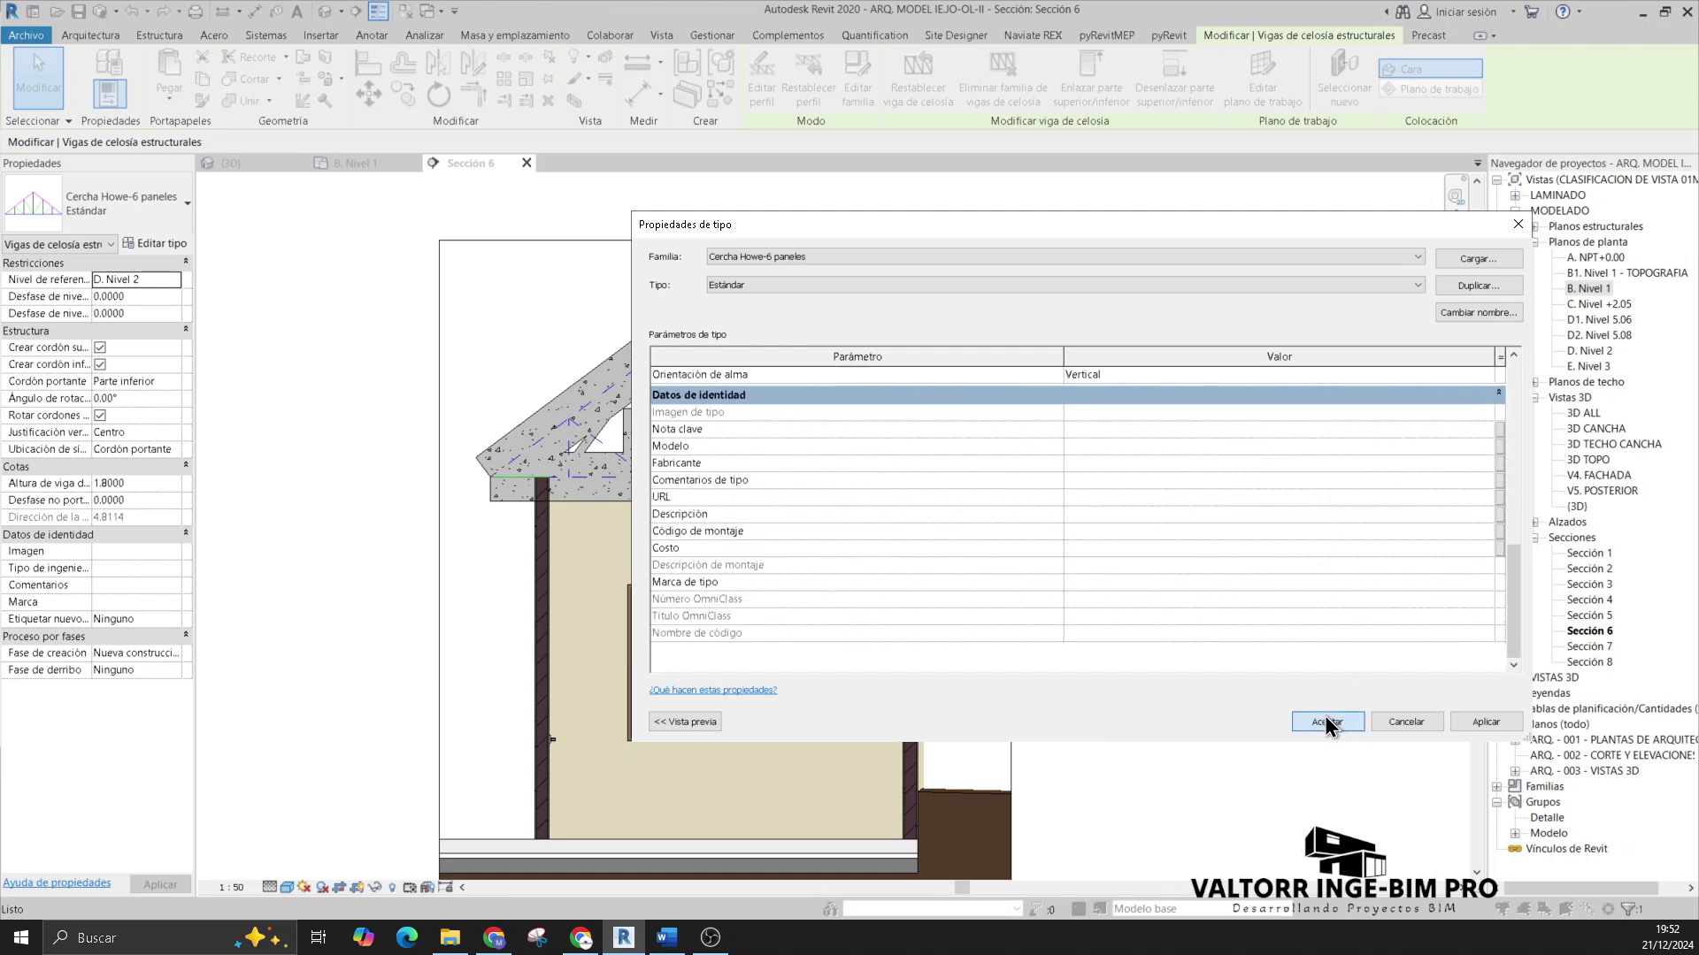
key("Return")
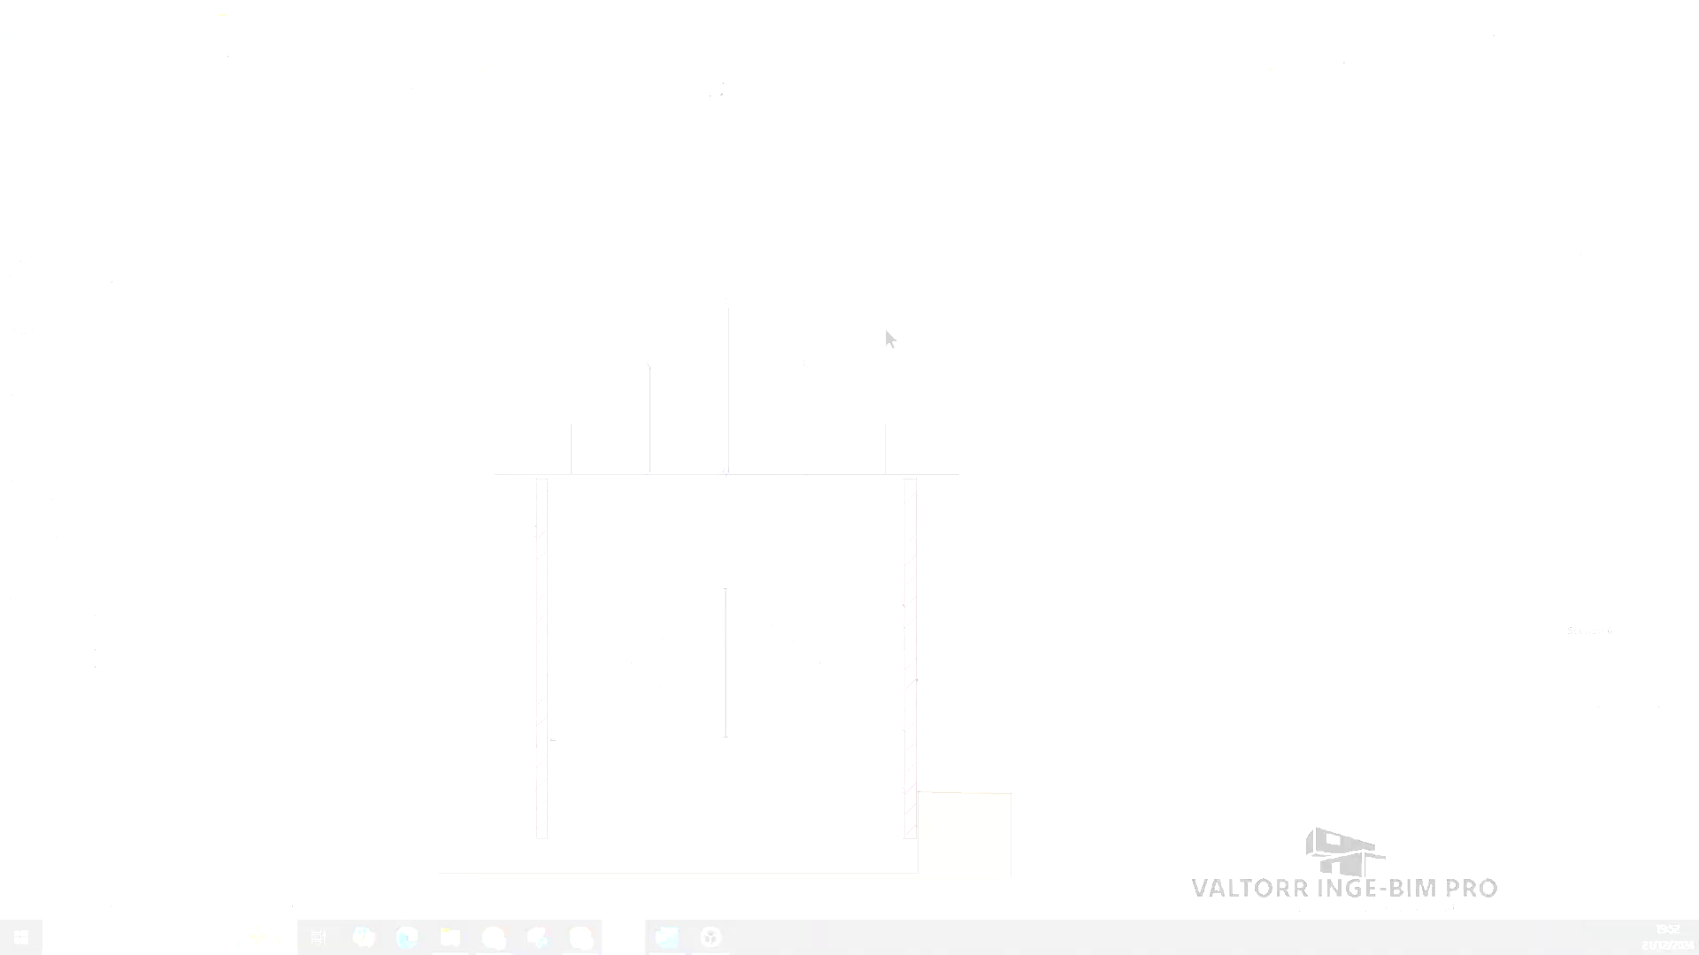
Step: Change the truss height to 1, then select the Sección 7 section line on B. Nivel 1
scroll(900, 326, "up", 1)
scroll(893, 338, "up", 1)
scroll(861, 353, "up", 1)
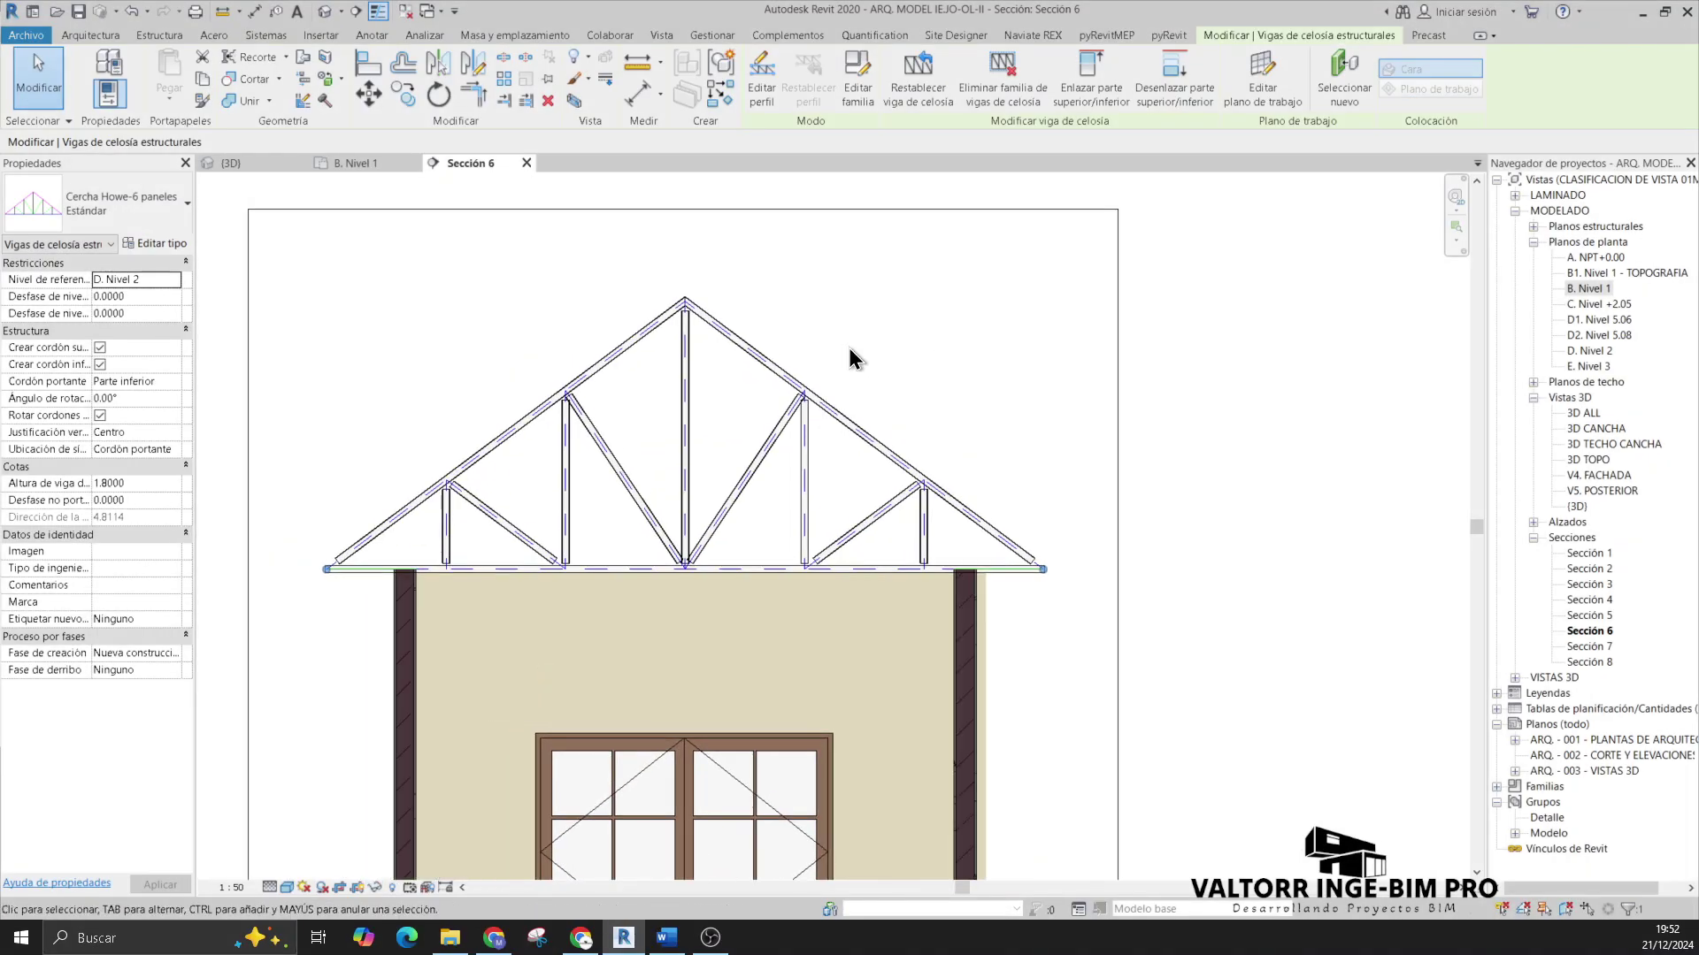
left_click(139, 483)
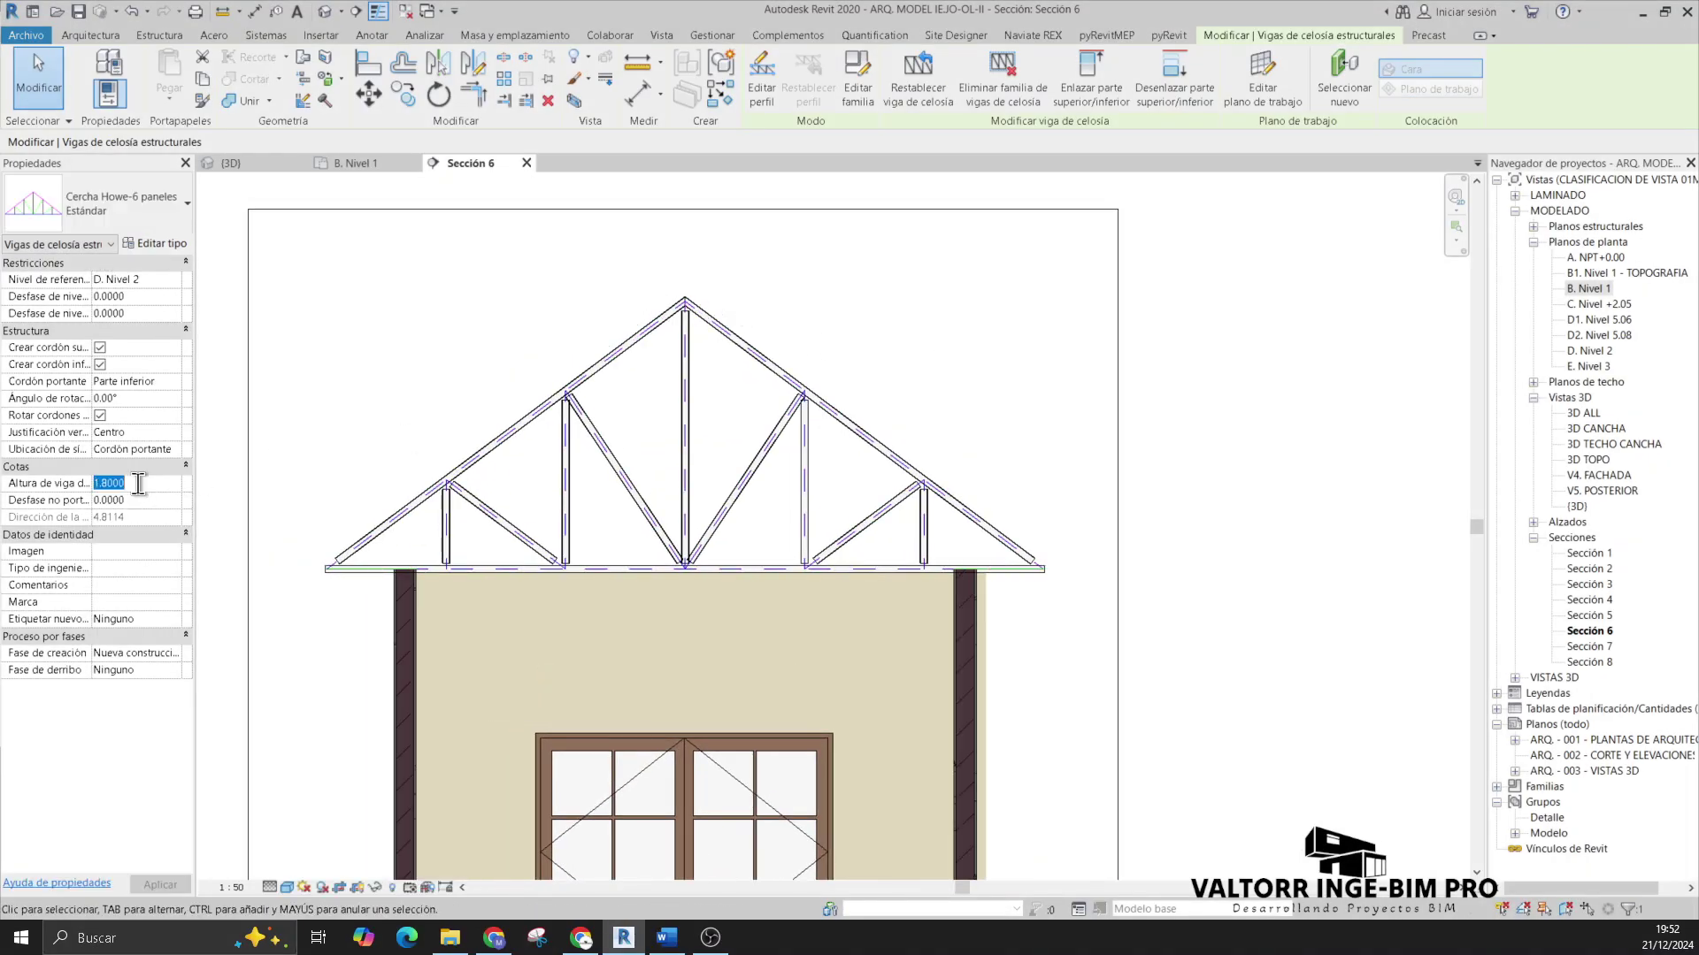
type("1")
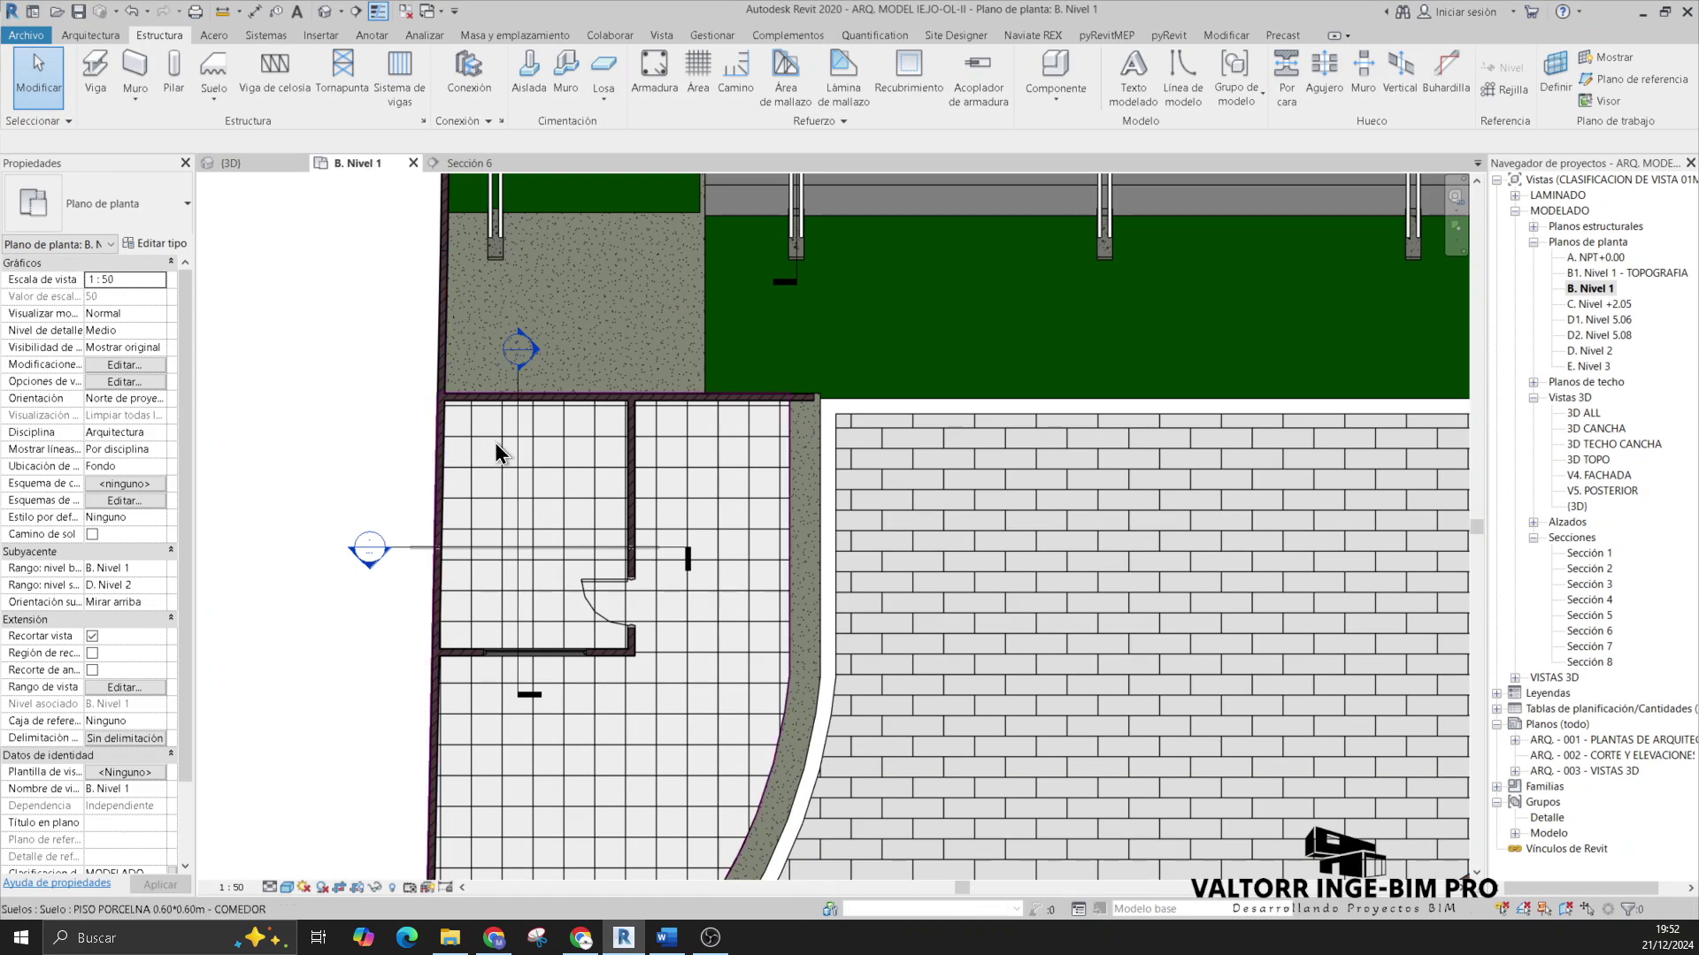
left_click(518, 384)
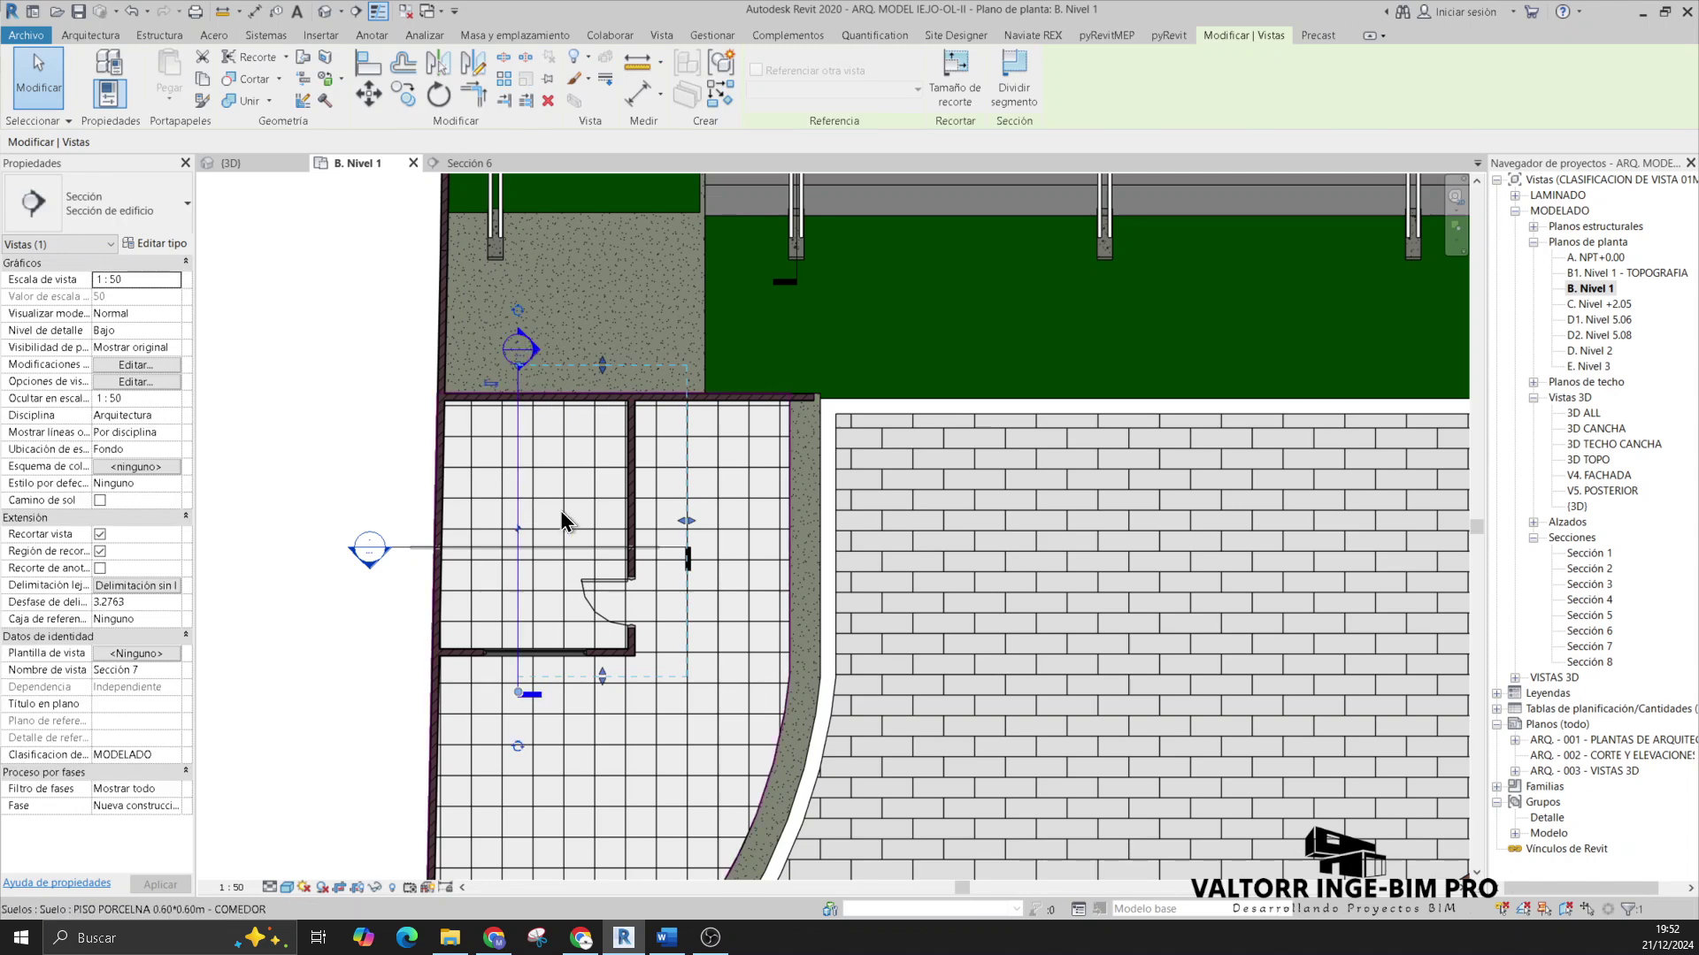
Step: Open Sección 7 and move the truss 2.0428 onto the right-hand wall
right_click(343, 412)
left_click(448, 493)
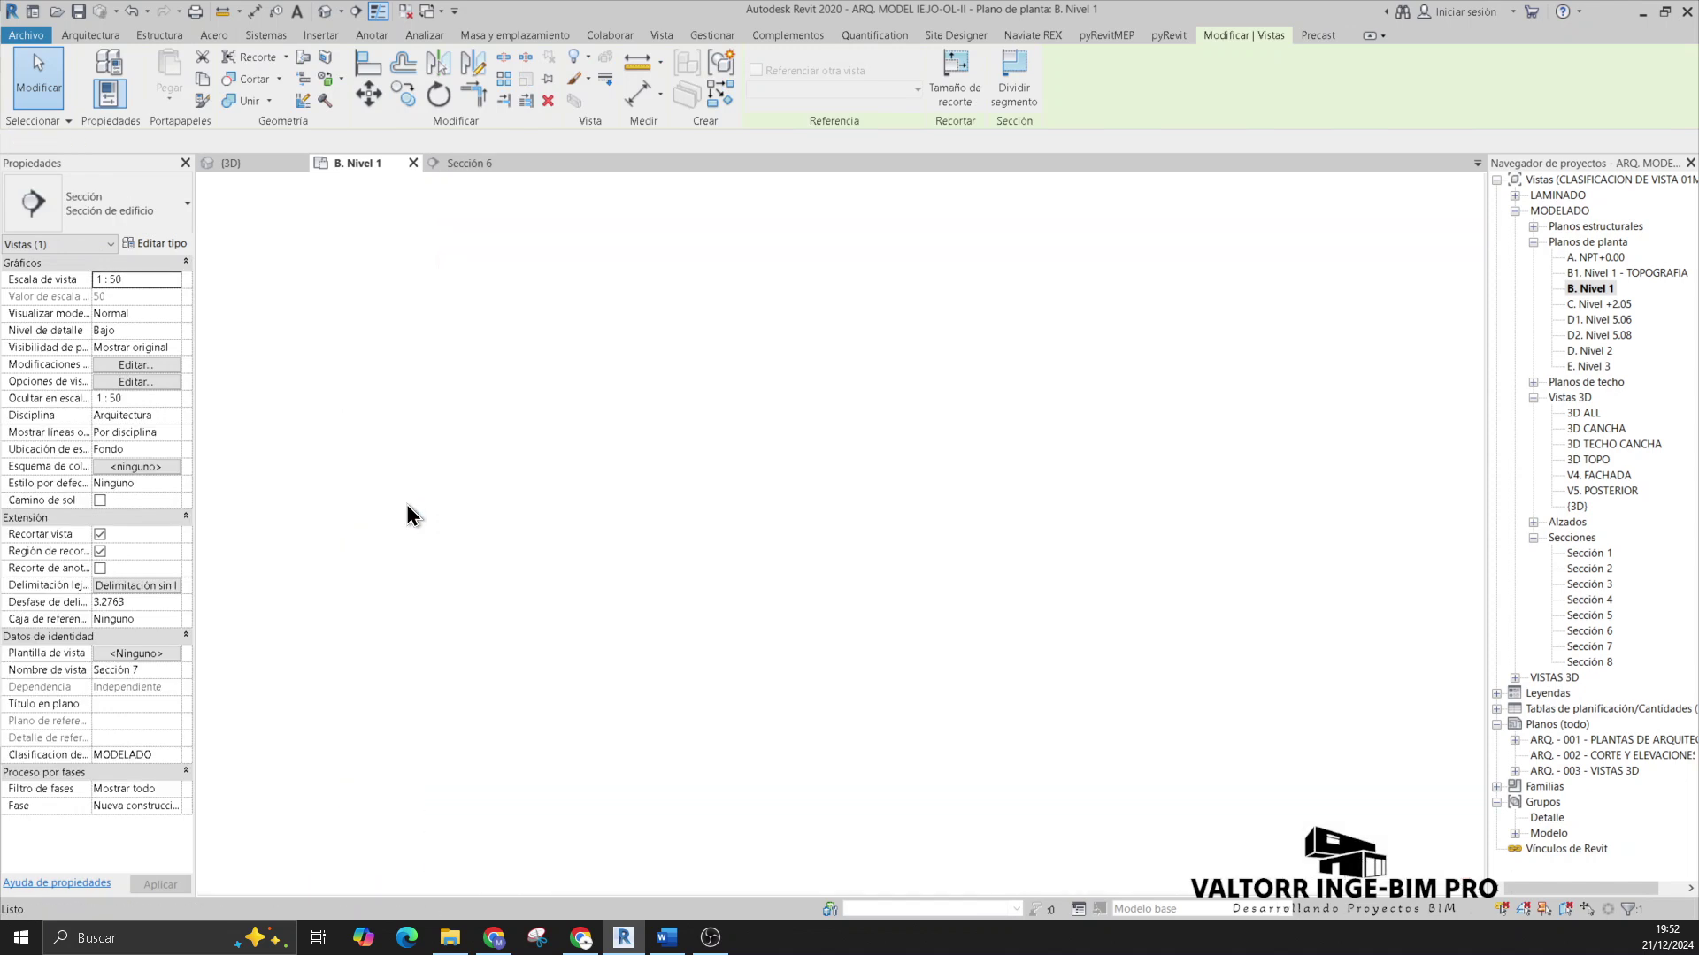
scroll(849, 431, "up", 2)
left_click(688, 398)
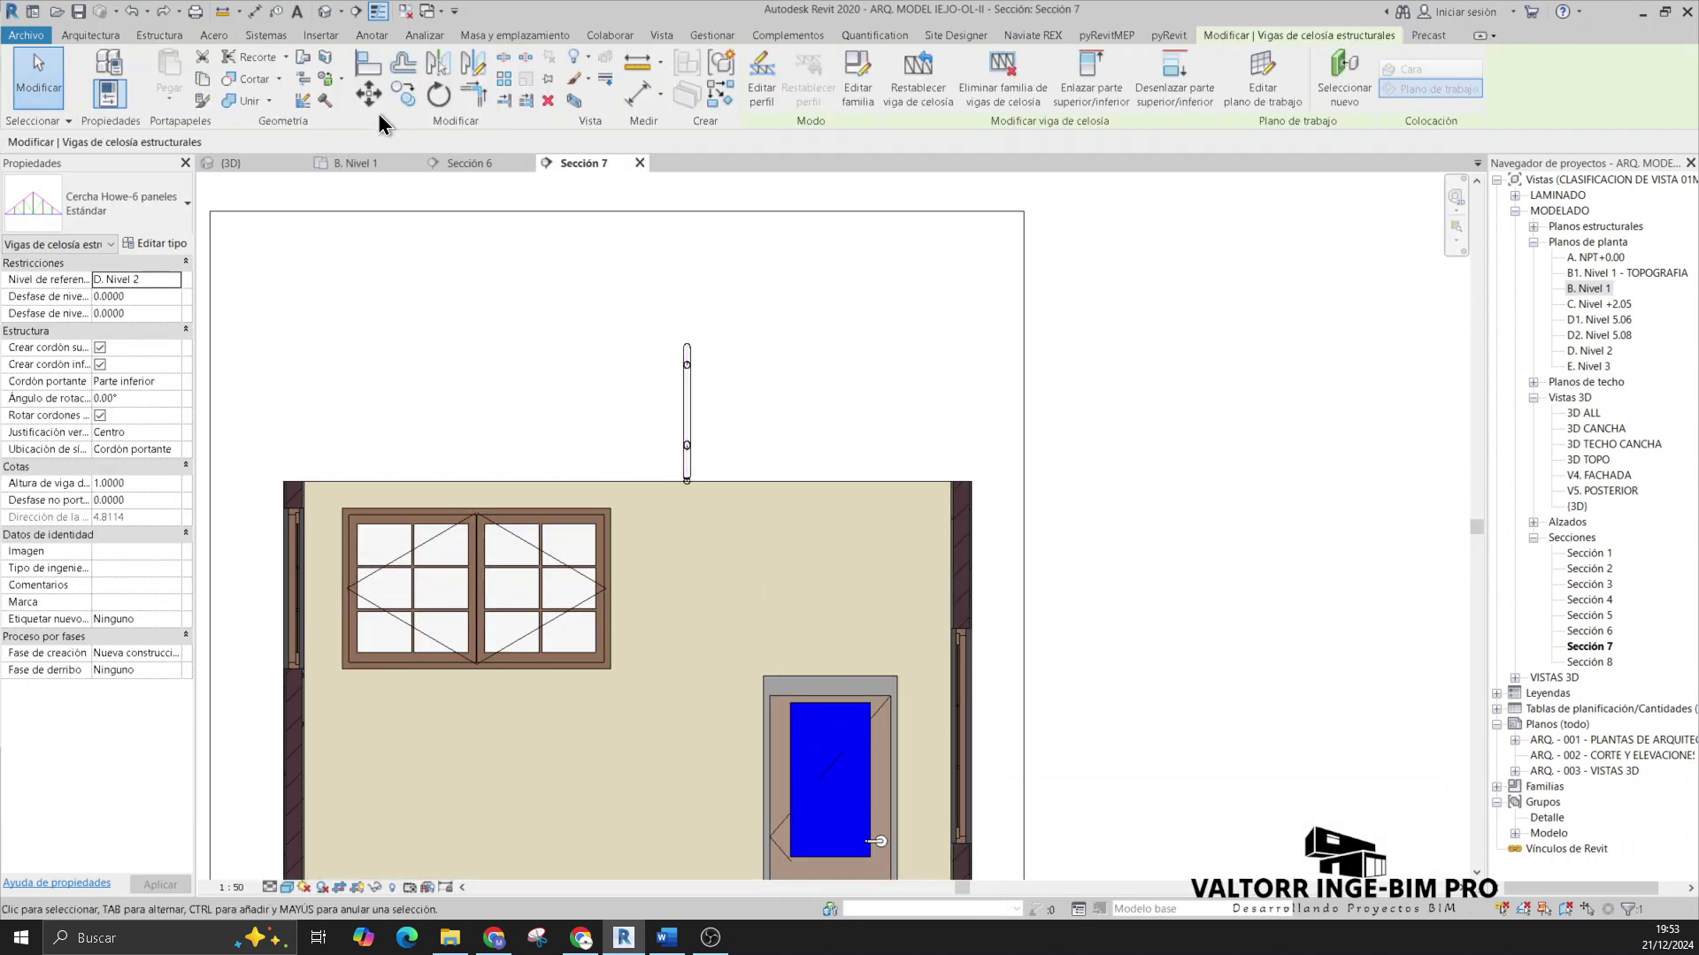
left_click(688, 485)
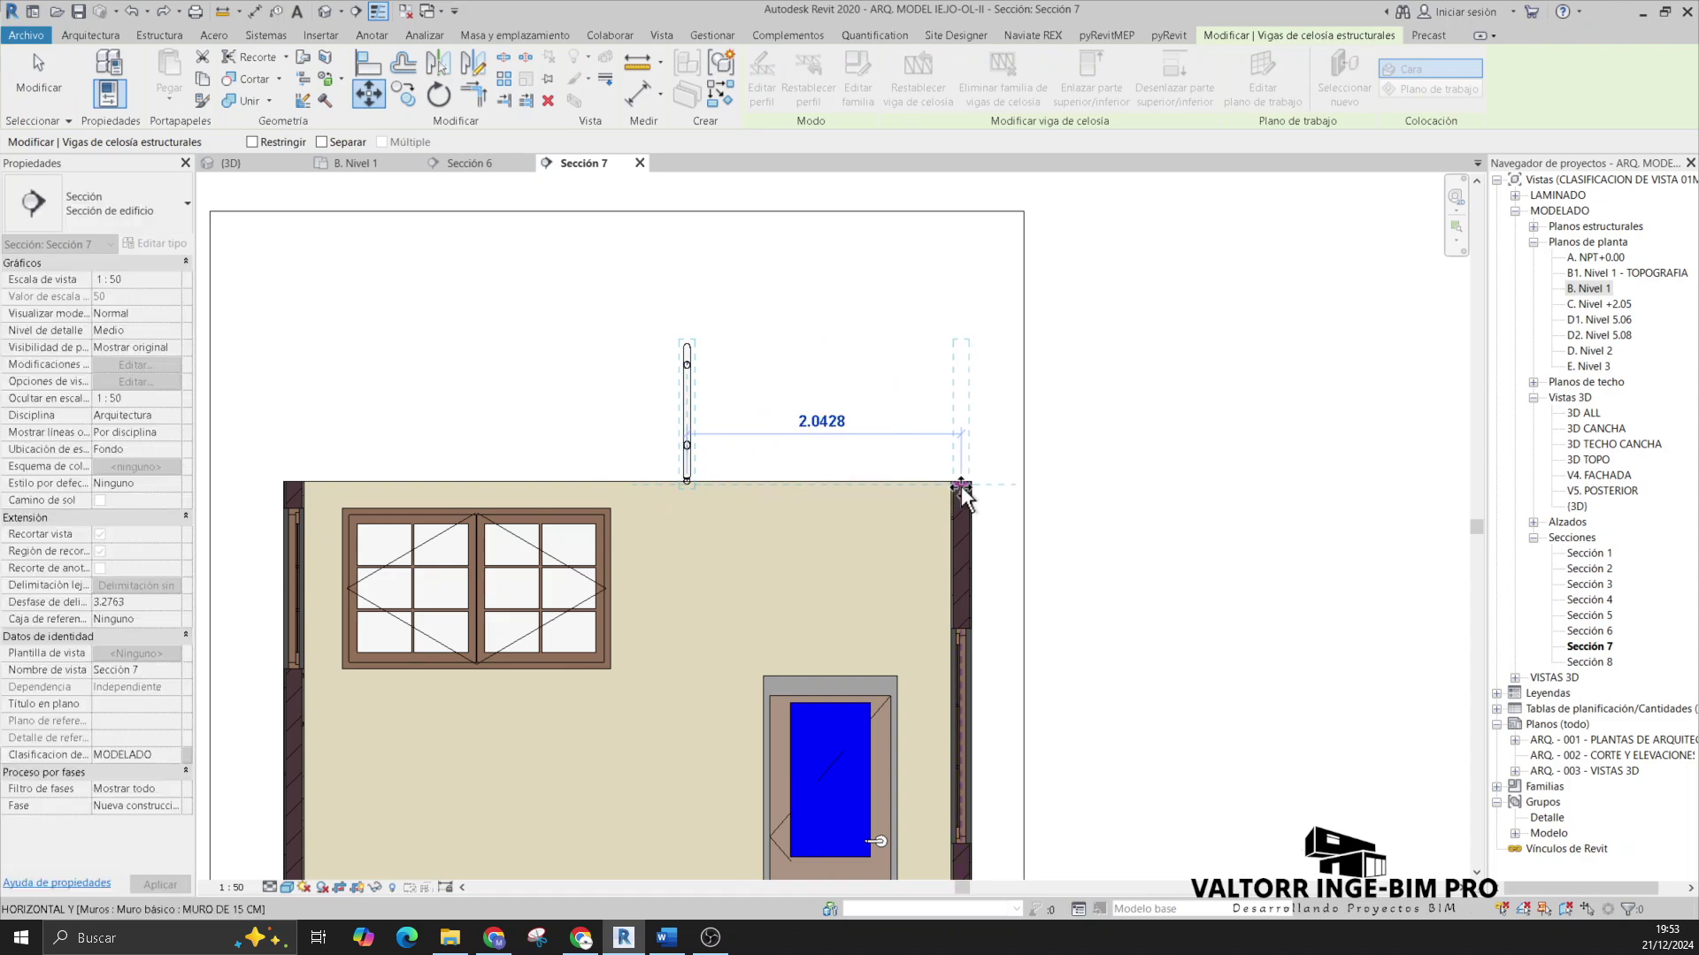
scroll(952, 488, "up", 2)
left_click(952, 488)
Step: Check the trusses, then return to Sección 6 and start a structural beam
scroll(929, 549, "down", 3)
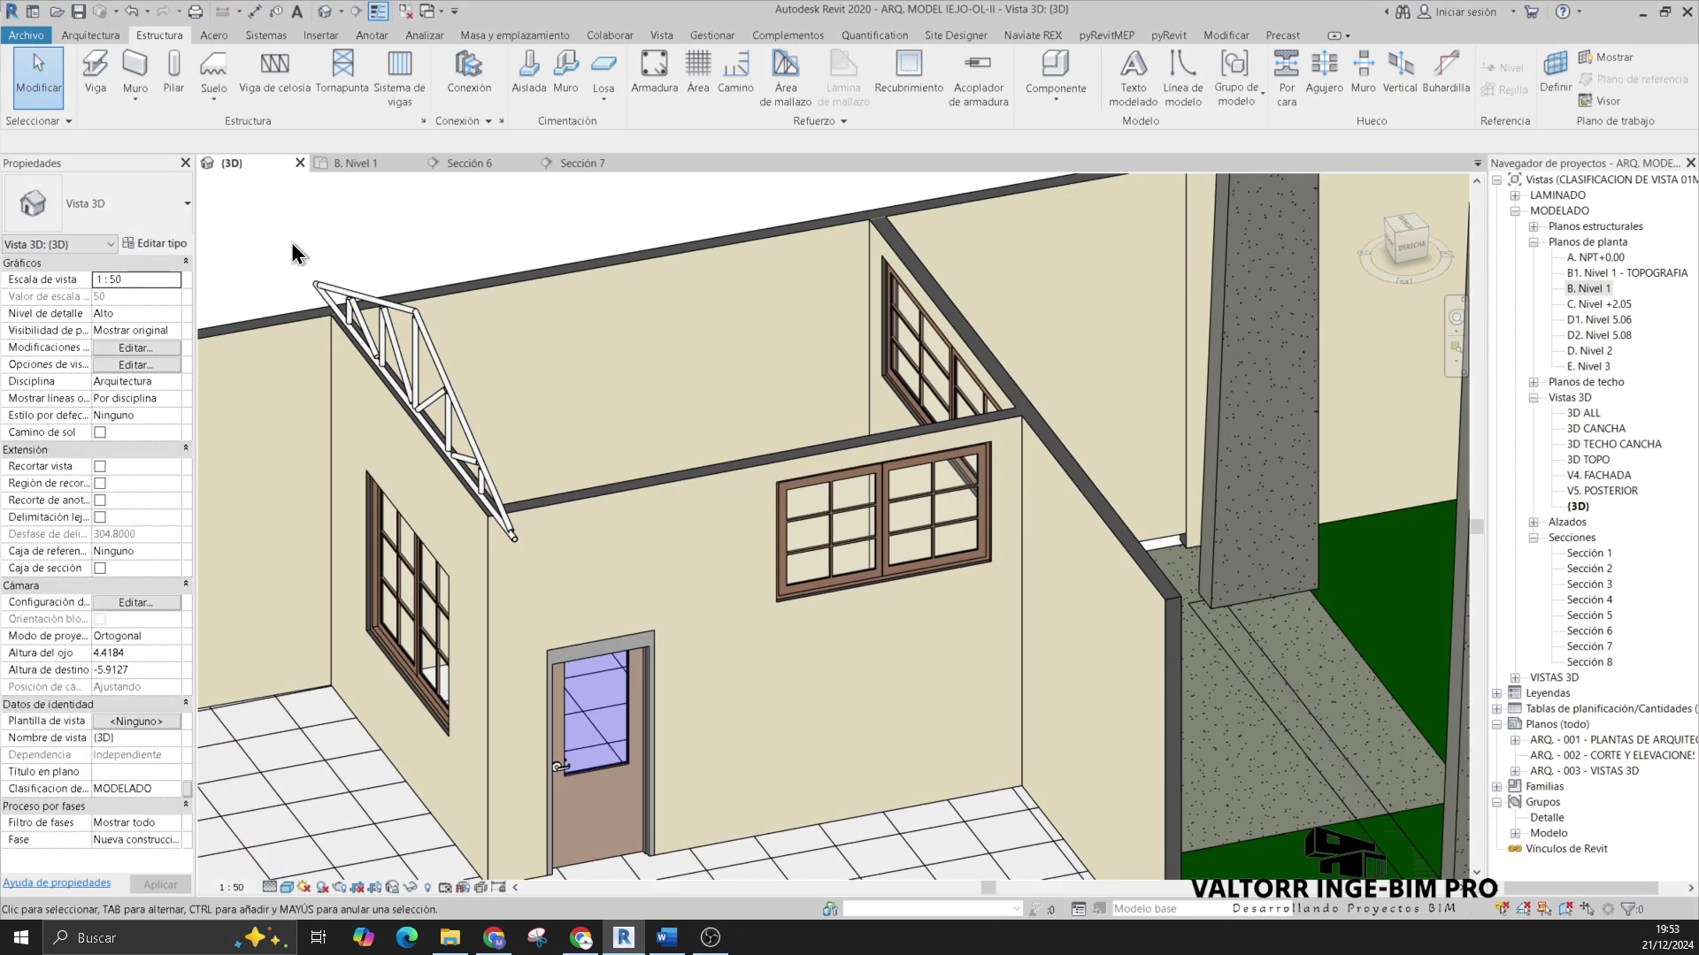
scroll(481, 421, "up", 2)
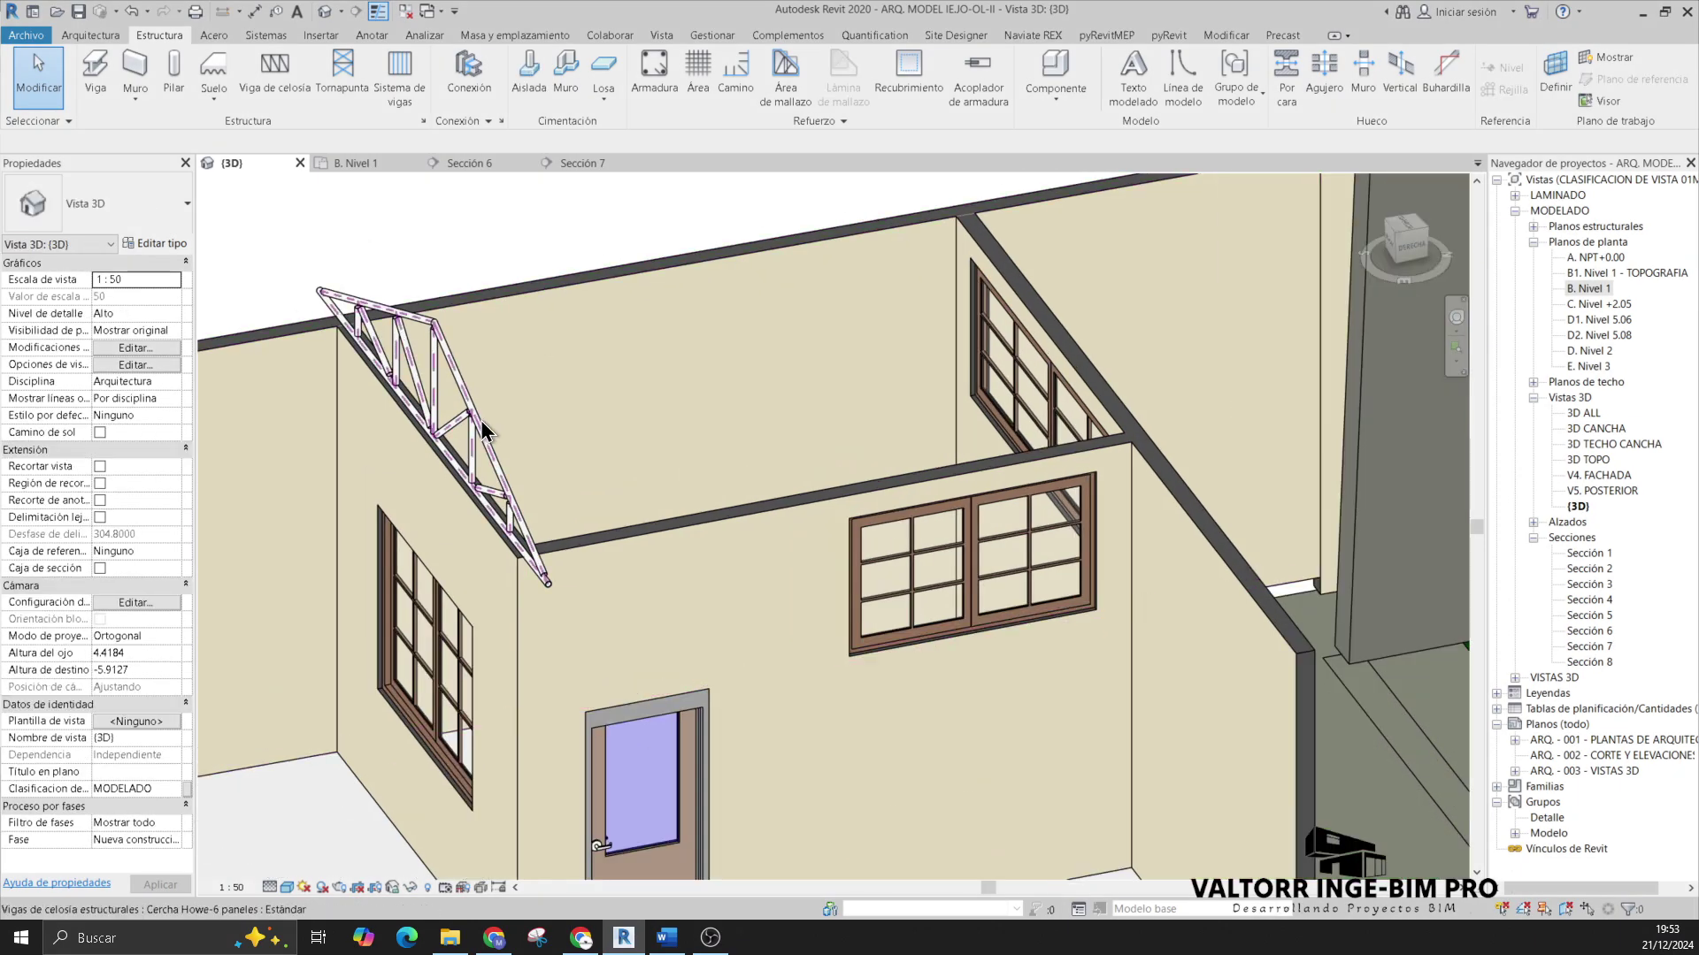
scroll(405, 238, "down", 2)
scroll(419, 225, "down", 2)
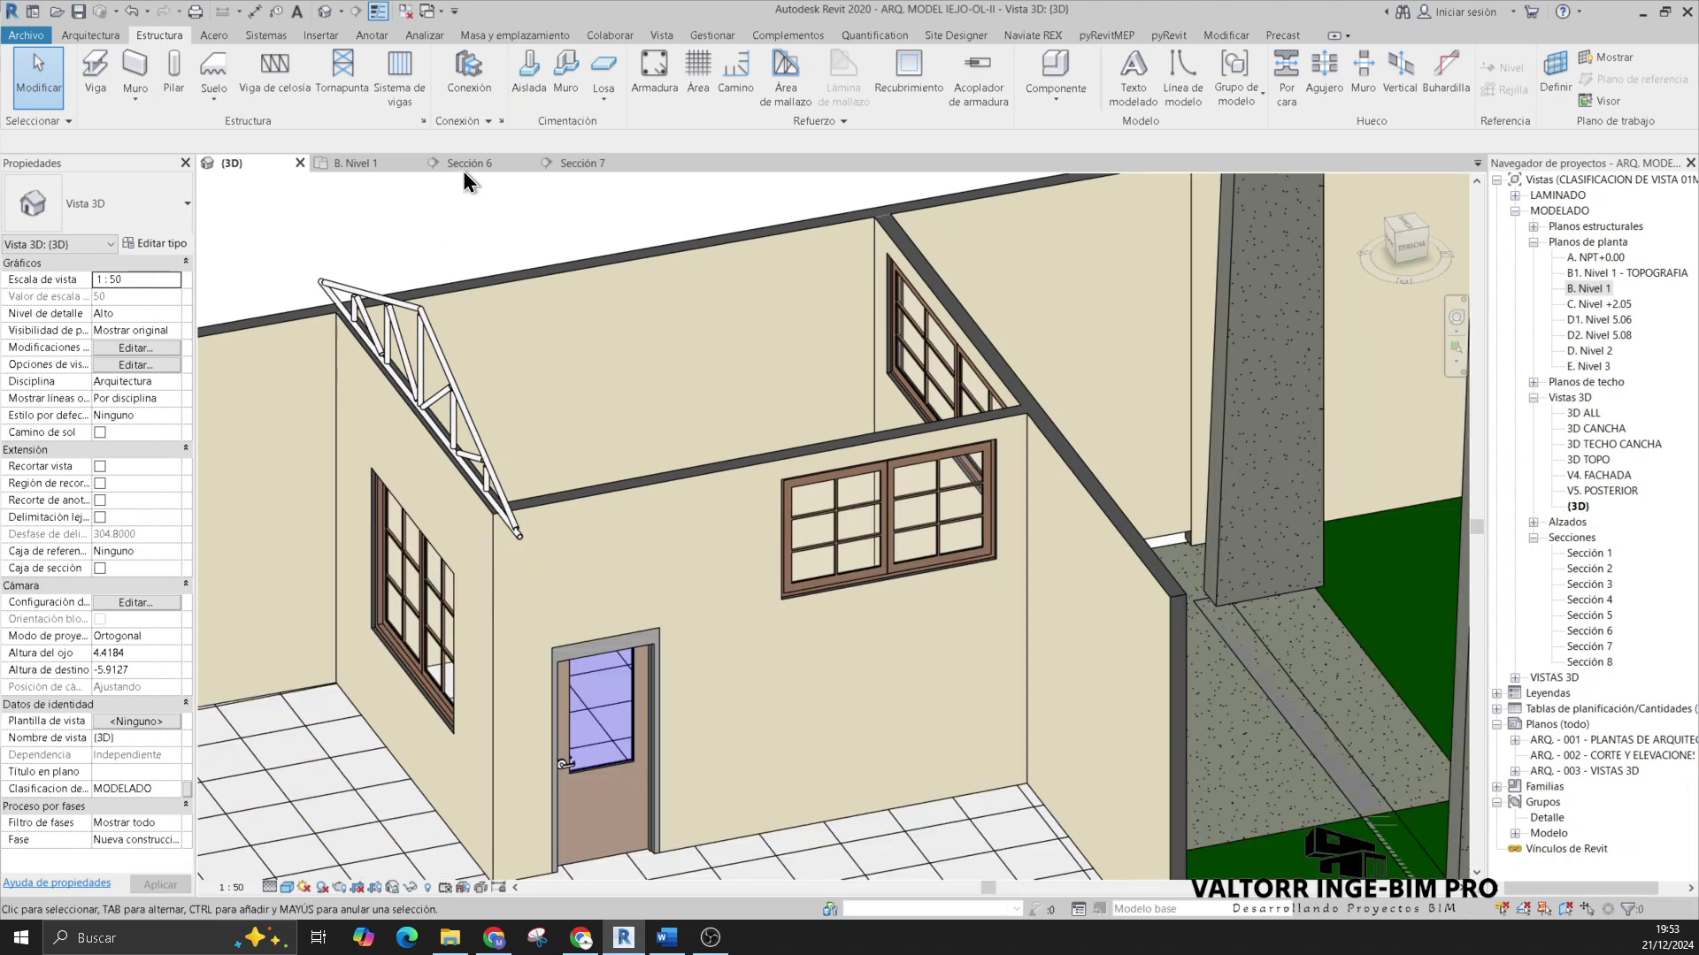
left_click(467, 164)
scroll(612, 282, "down", 2)
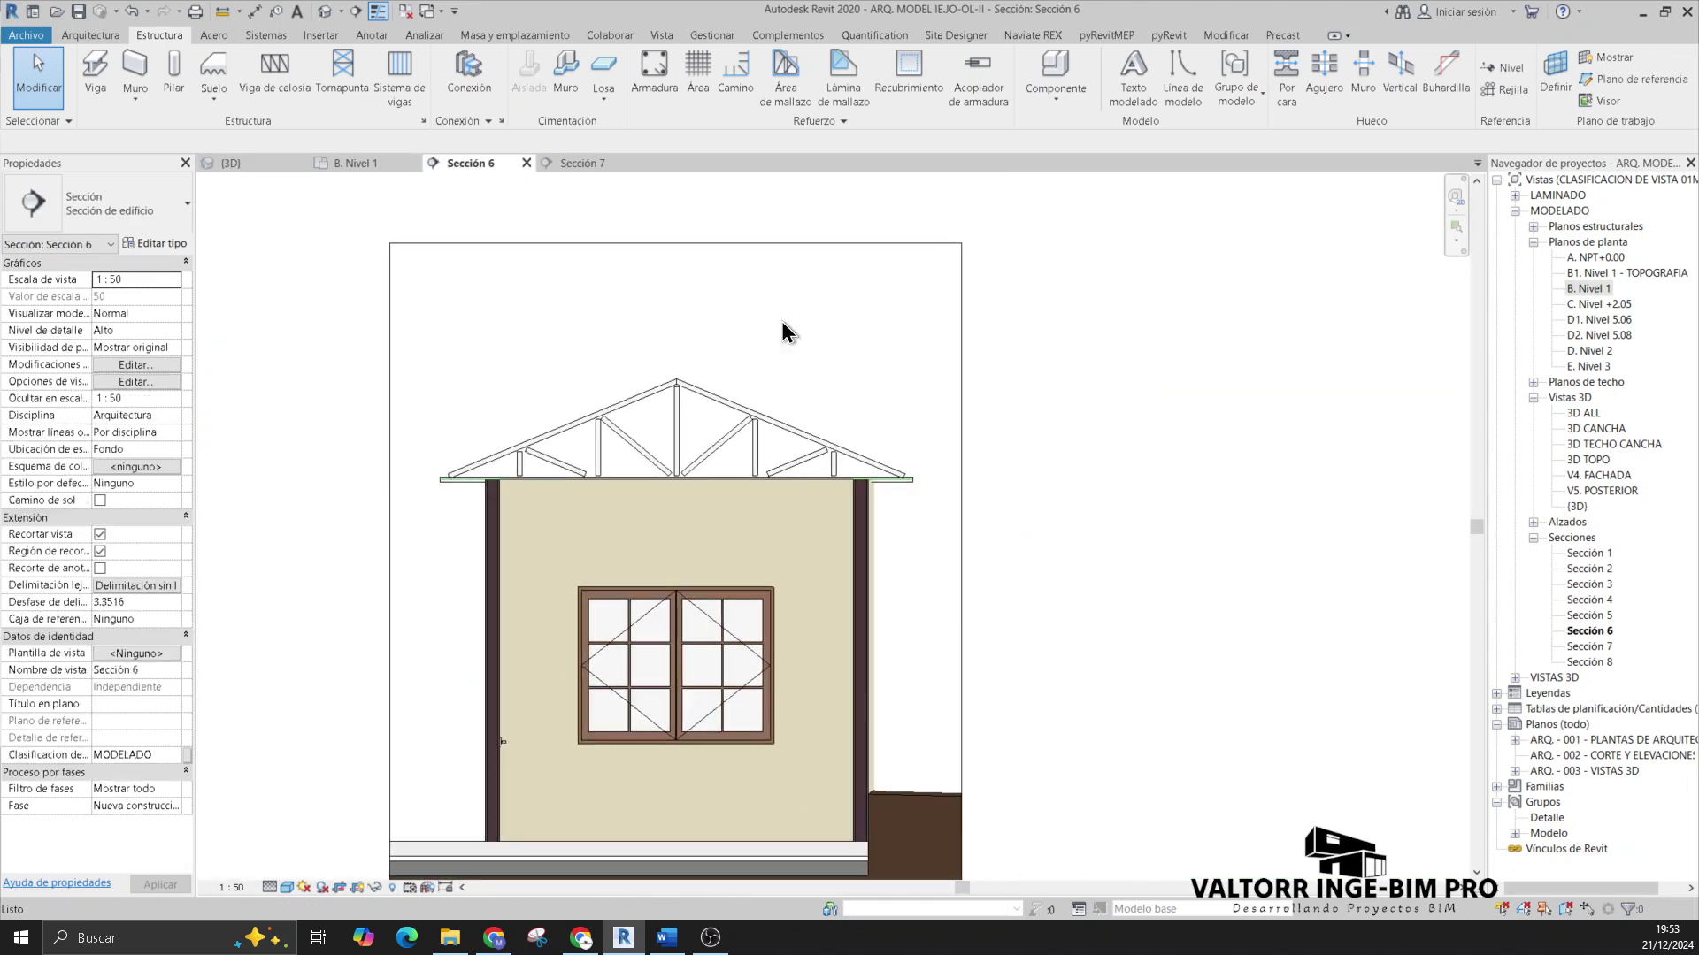
left_click(96, 78)
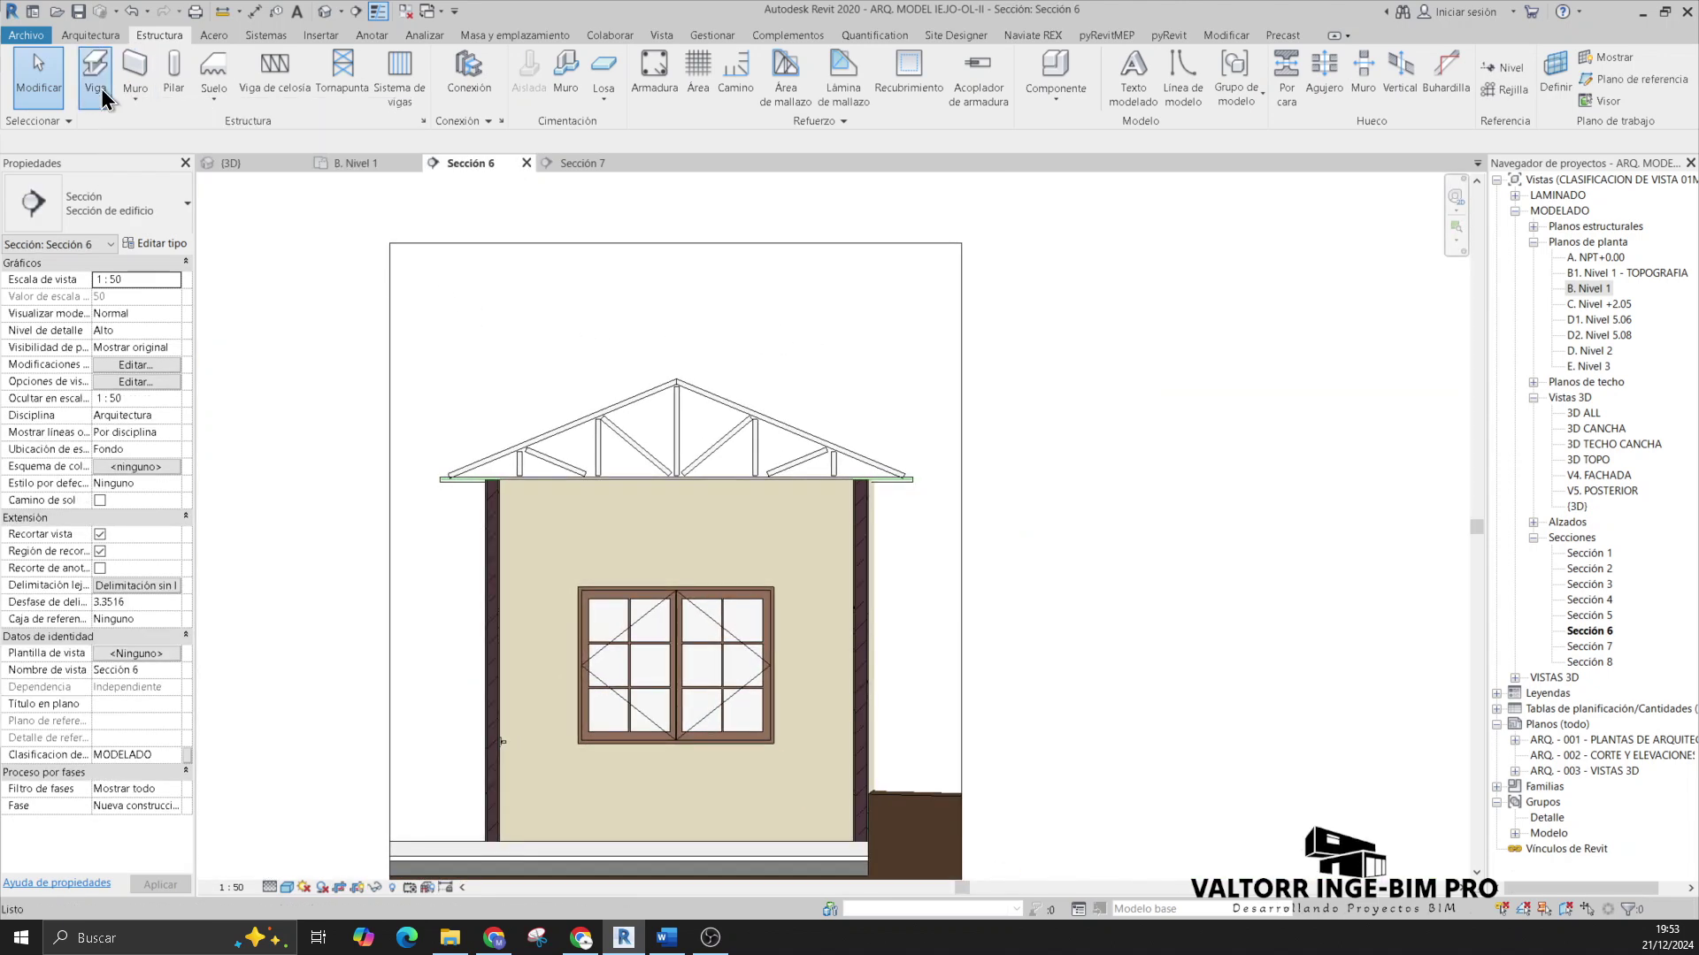
Step: Load the Madera.rfa timber beam family from MADERA with the 114x114 size
left_click(752, 96)
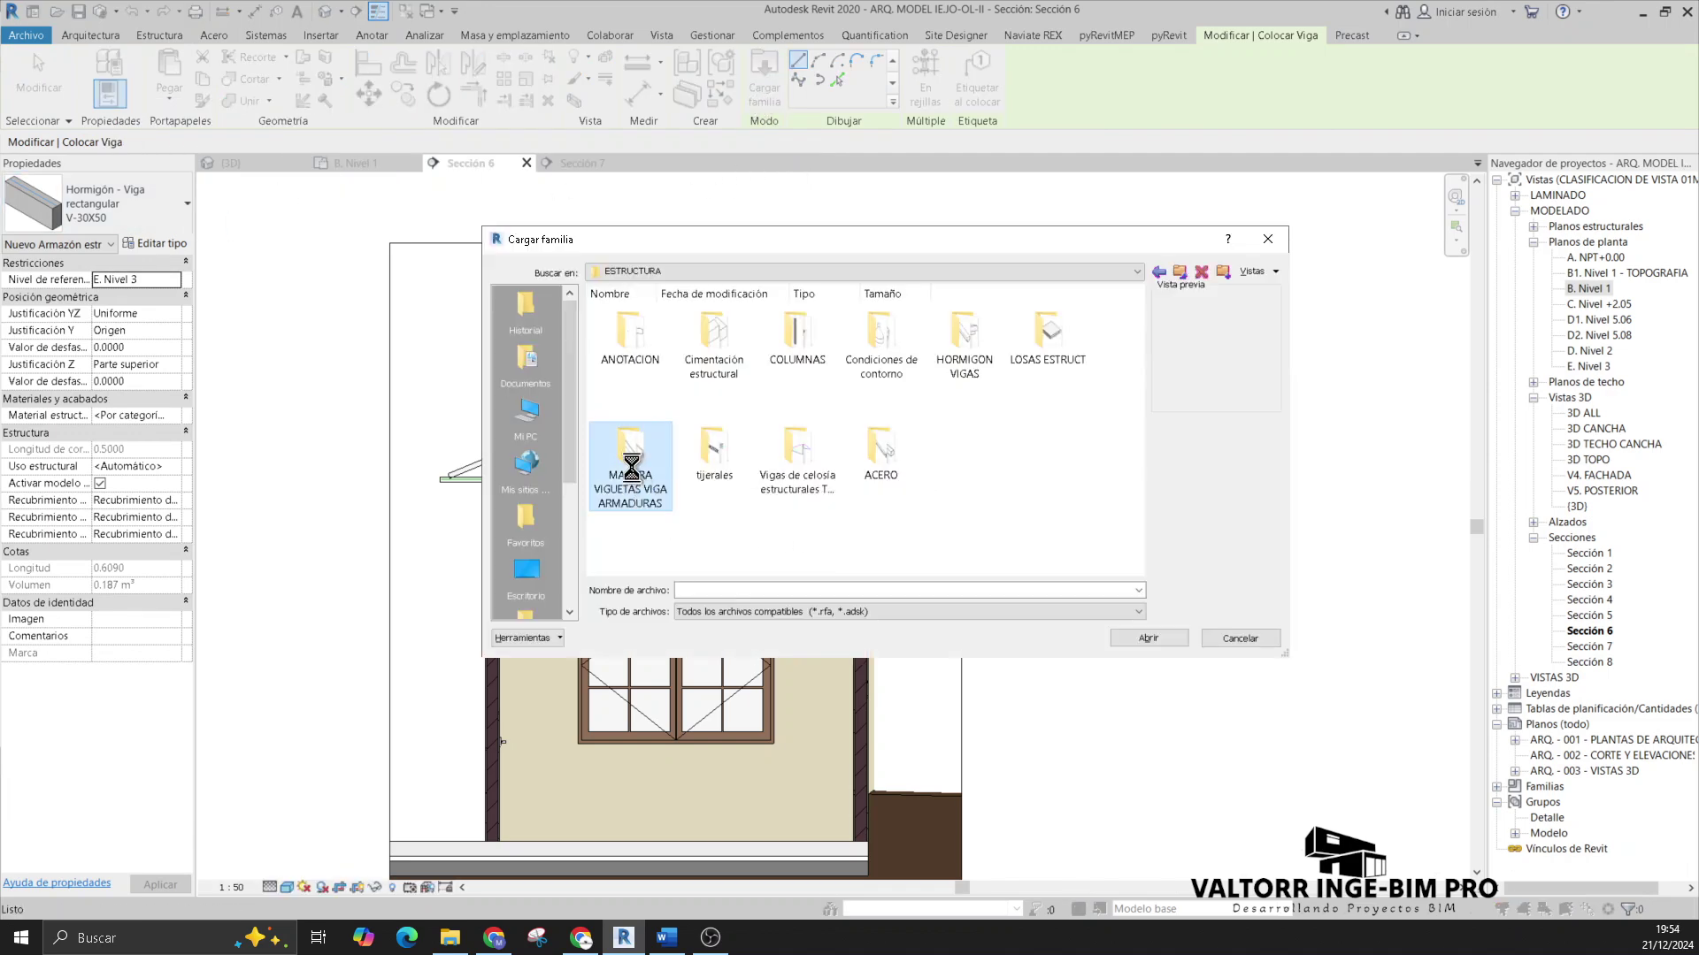
left_click(1064, 476)
left_click(1148, 638)
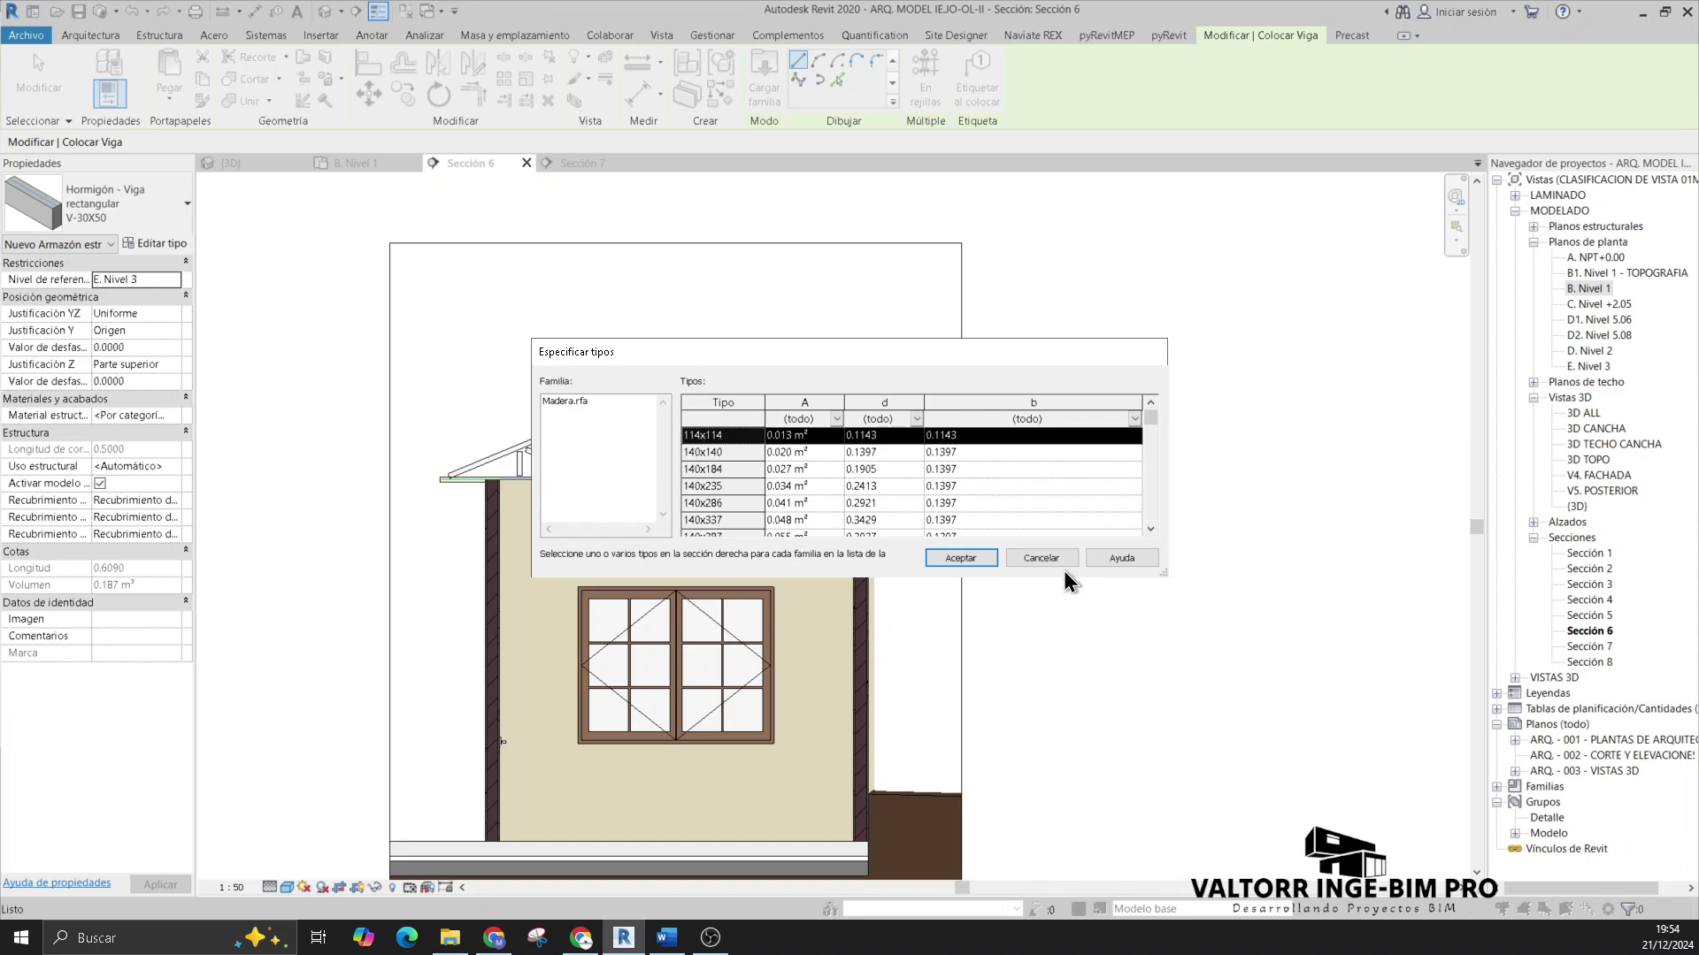
left_click(963, 559)
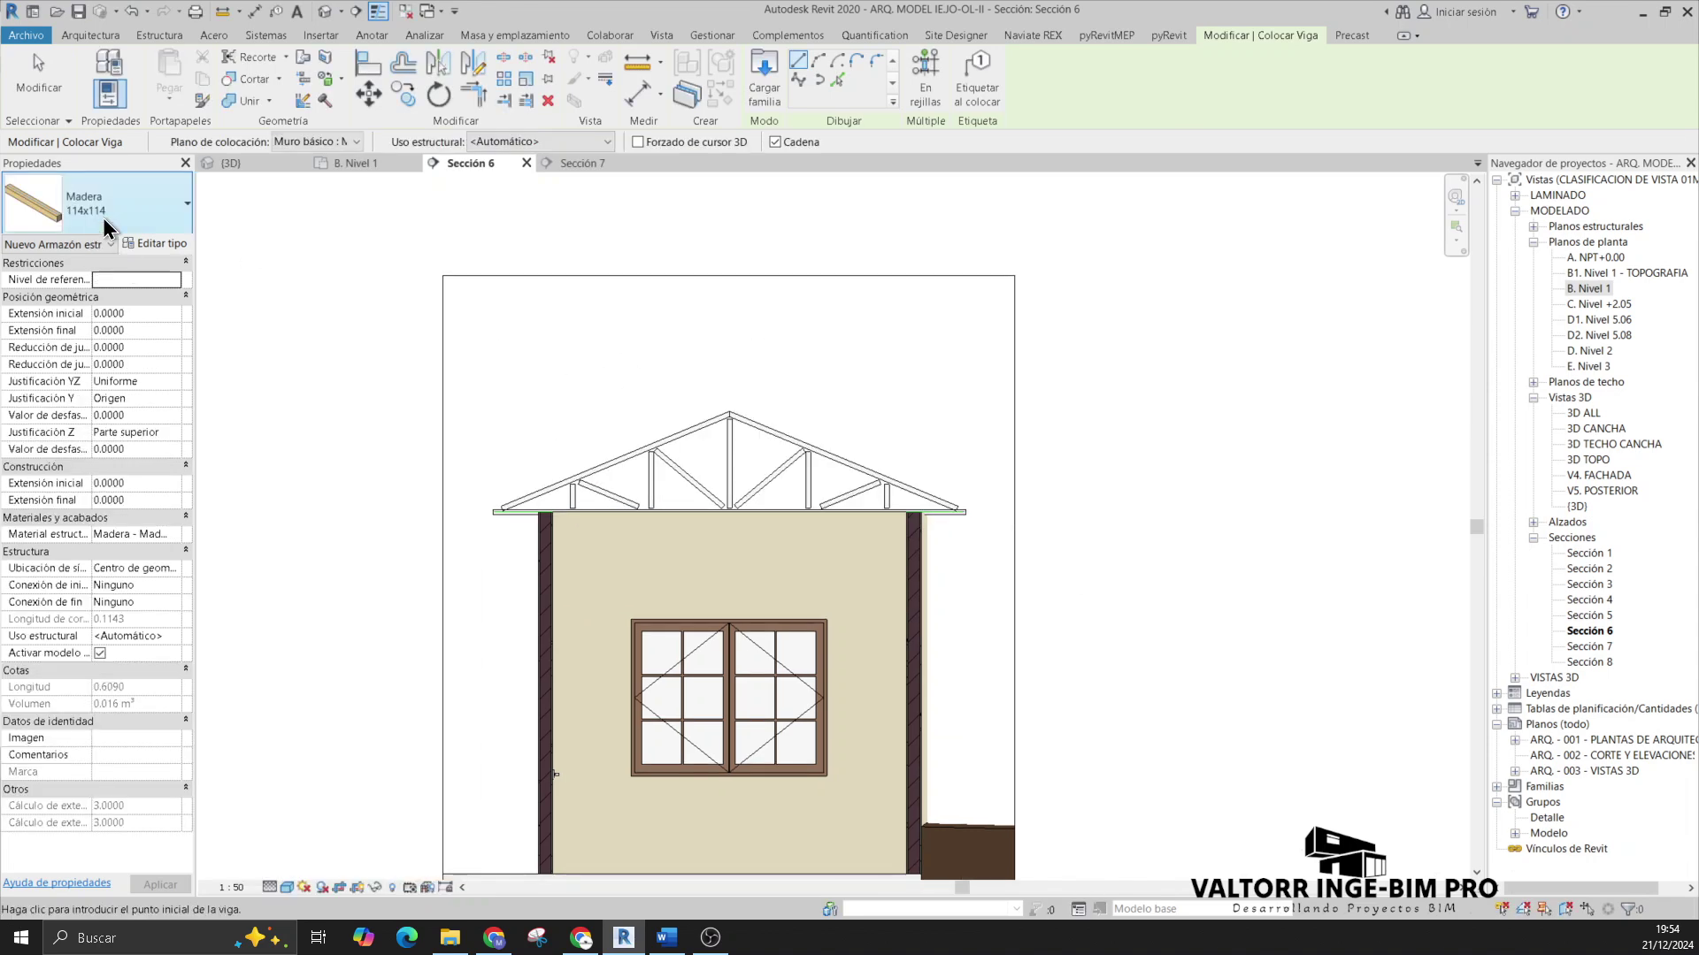
Step: Duplicate the timber beam type as Madera 4"x2"
left_click(156, 244)
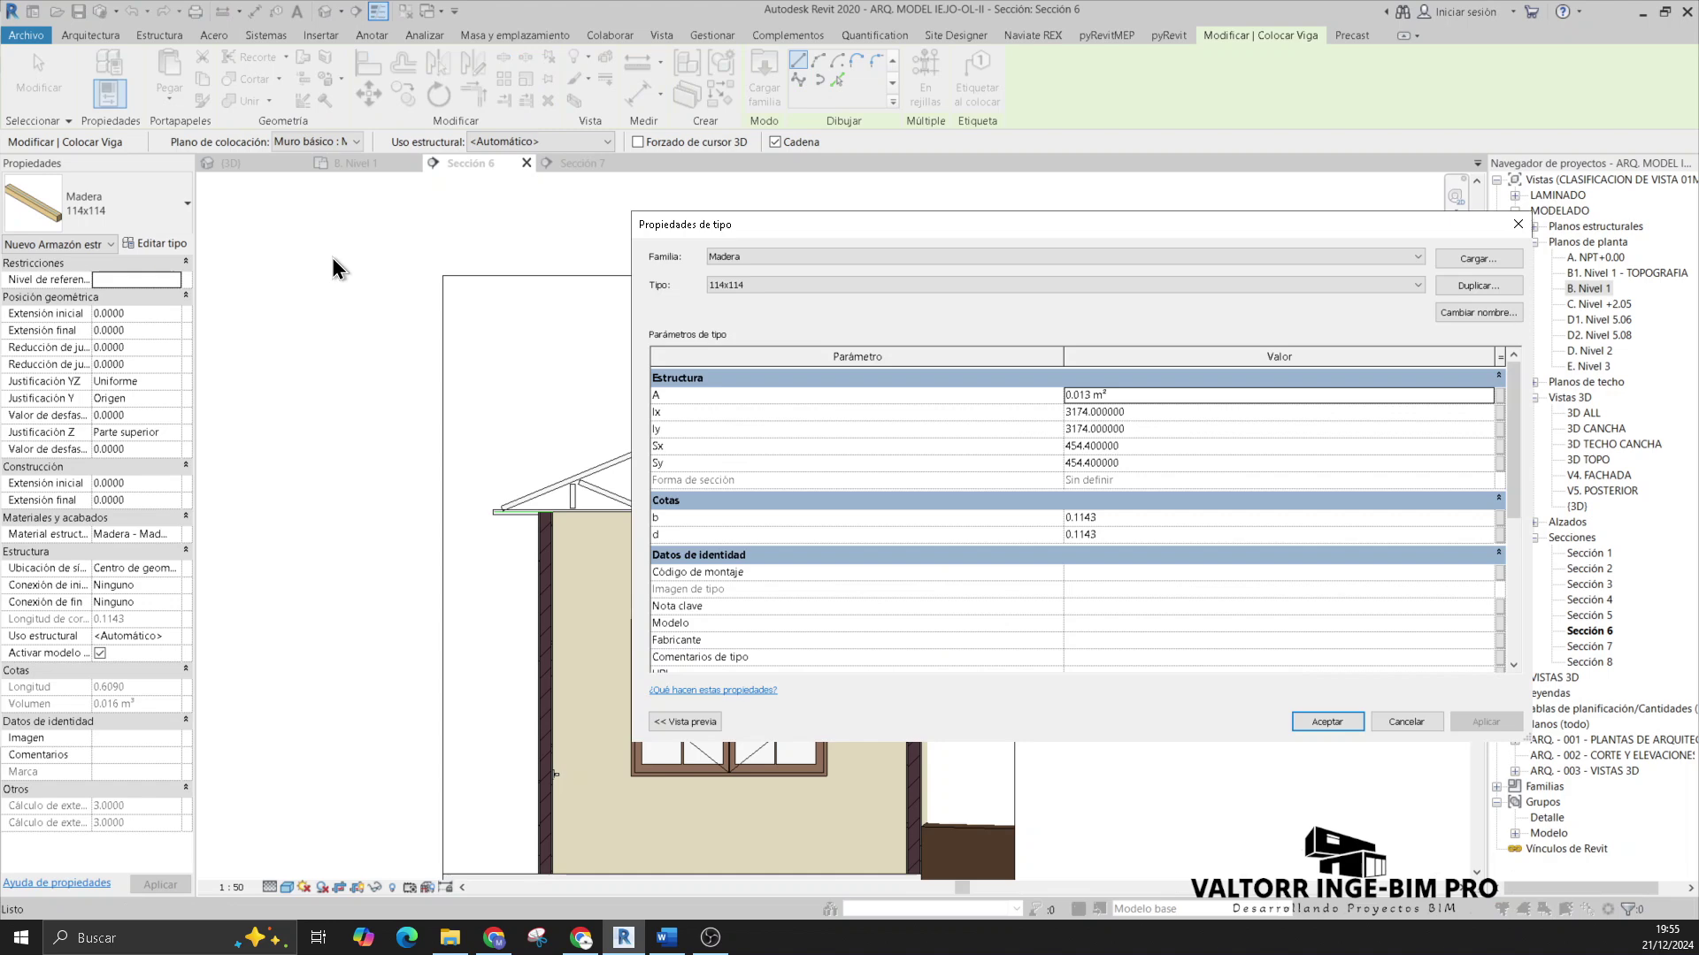
left_click(1452, 286)
type("Madera 4\"x2")
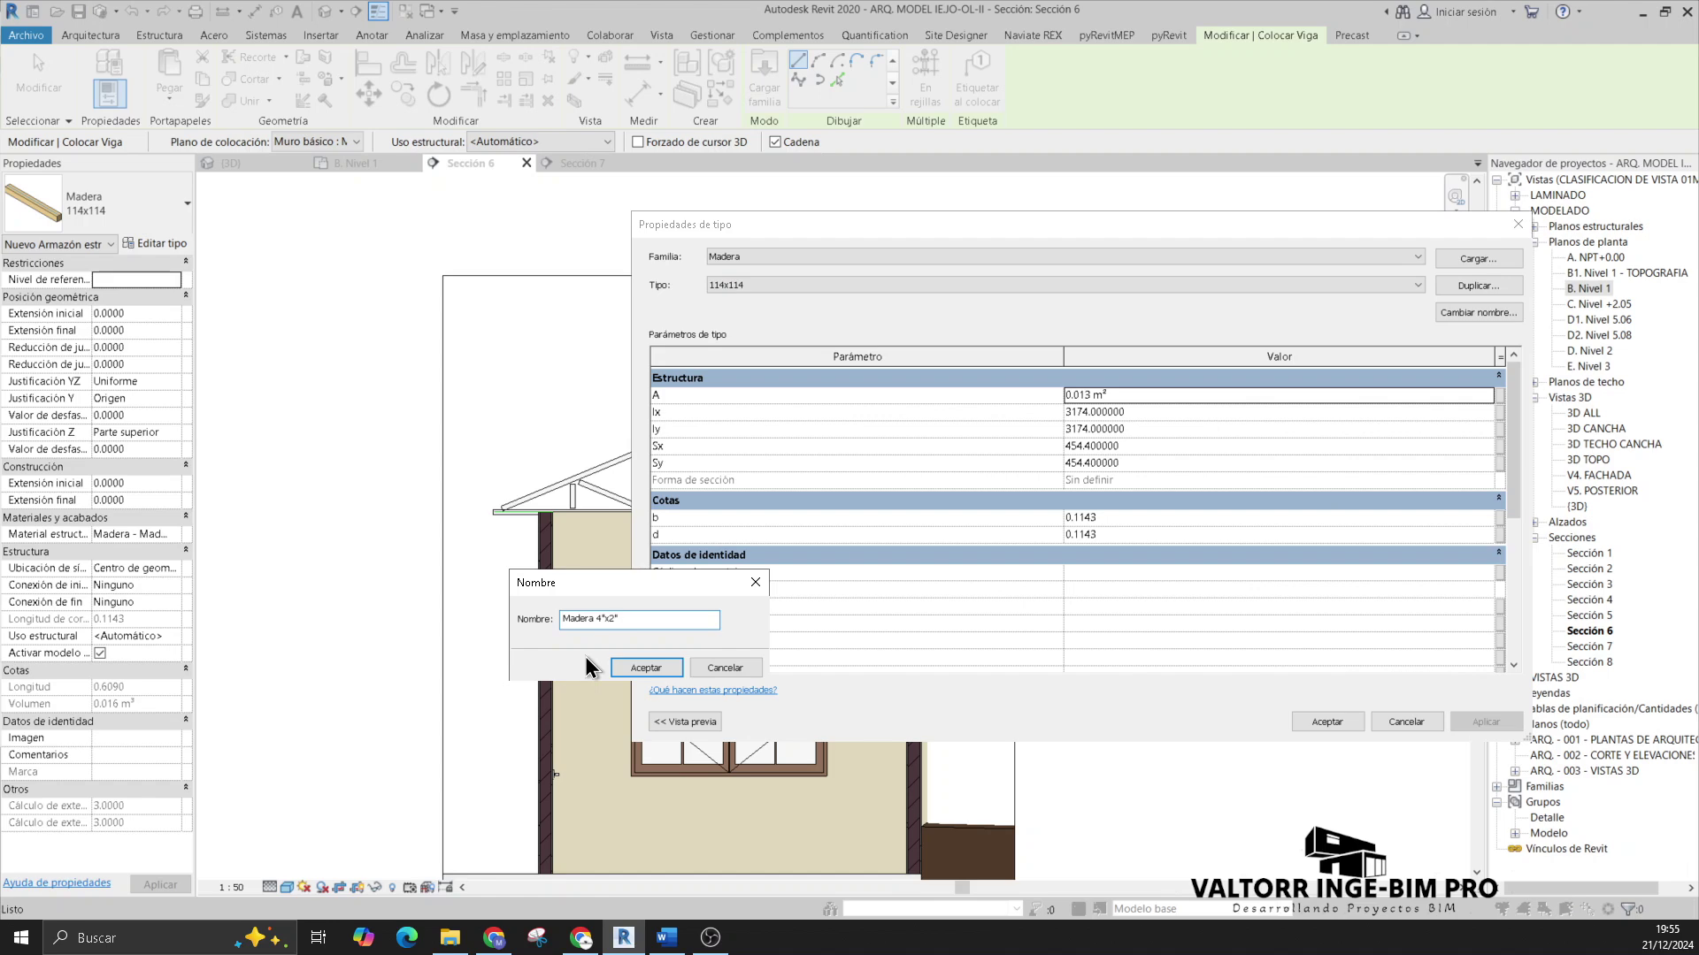
left_click(621, 667)
Step: Preview the beam type in front and left elevation views
left_click_drag(631, 315, 946, 315)
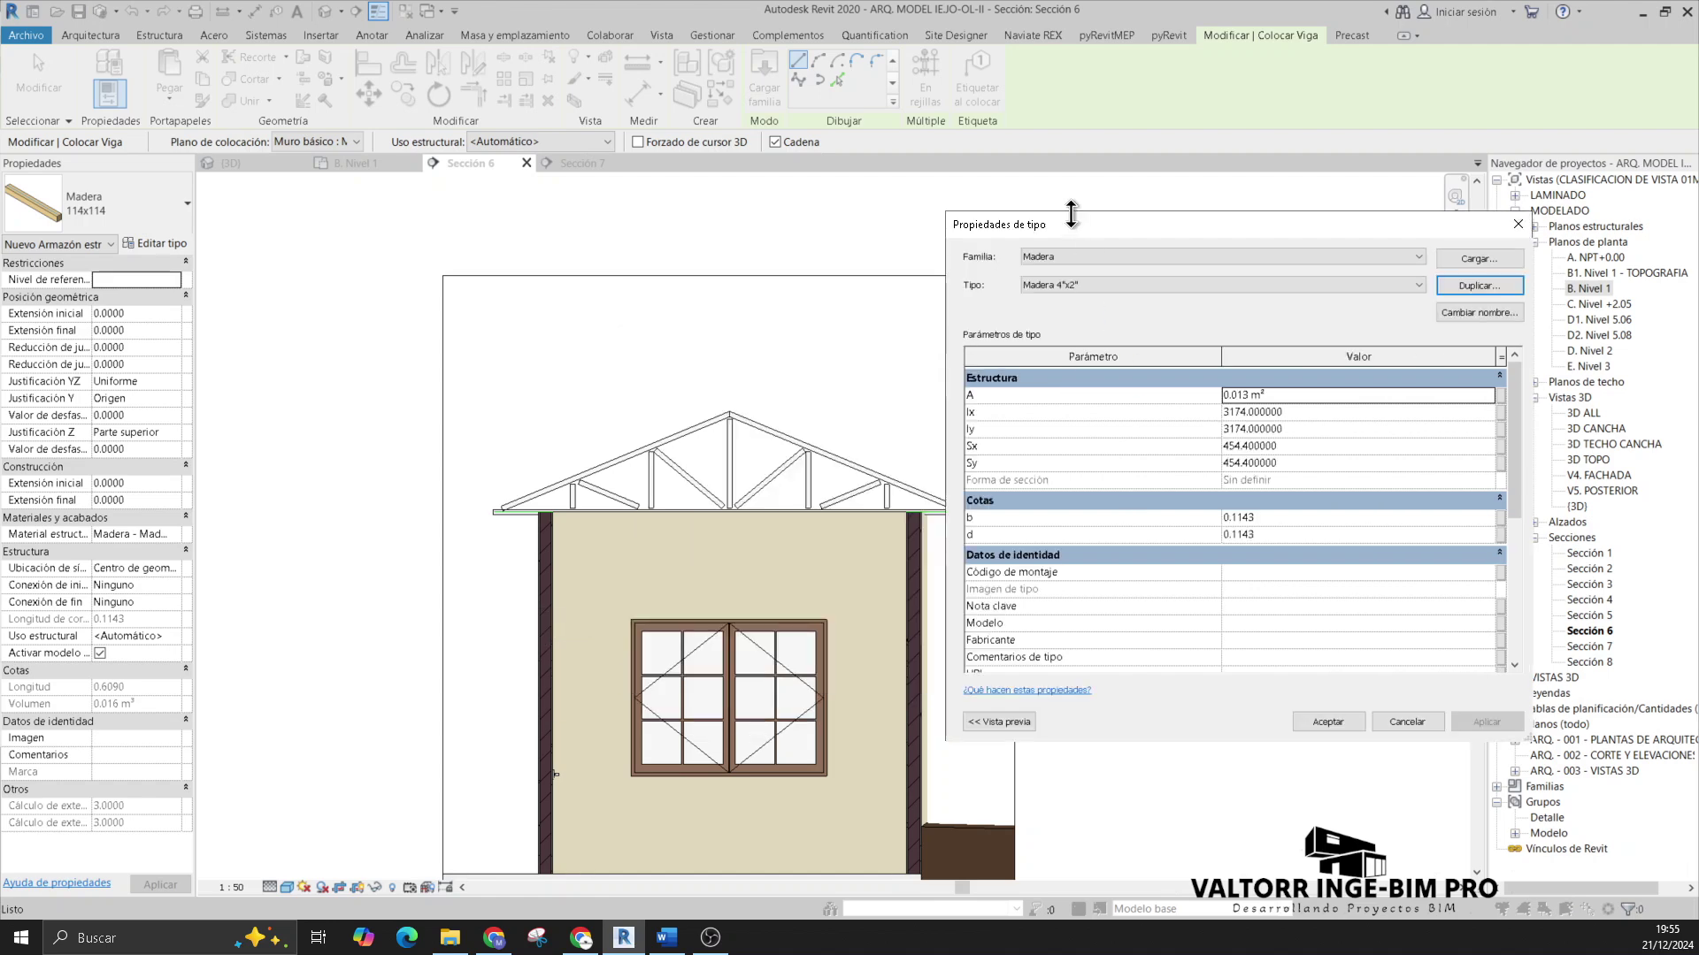
left_click_drag(1075, 217, 970, 218)
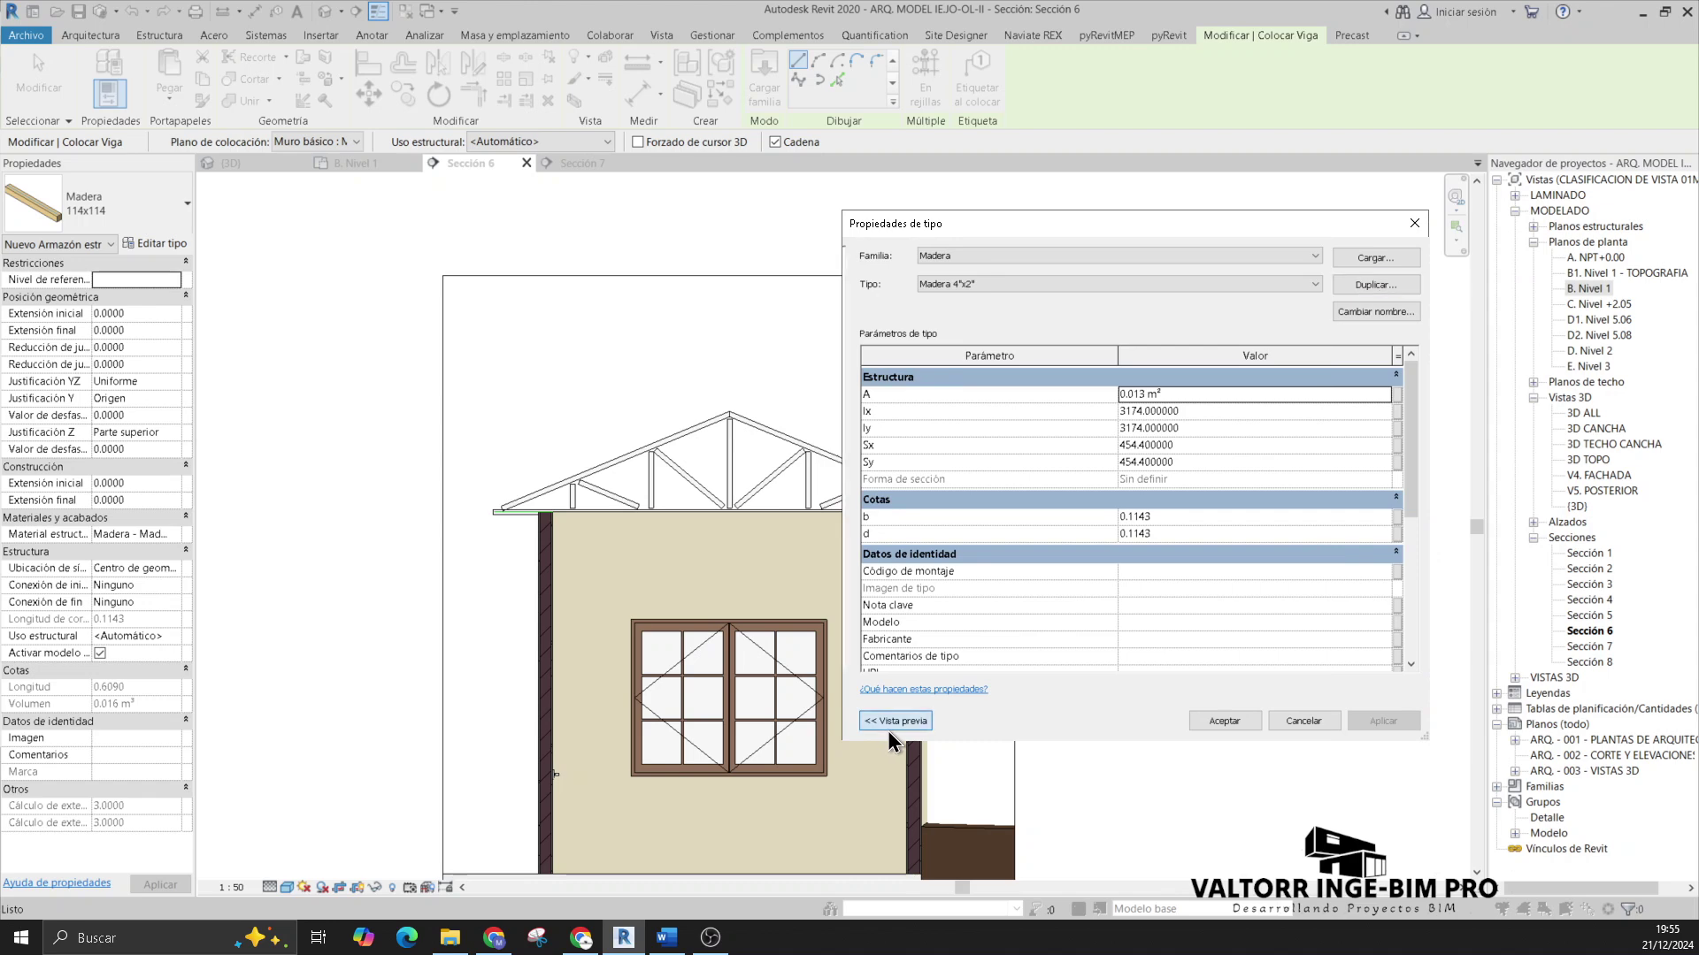
left_click(888, 731)
scroll(862, 478, "up", 3)
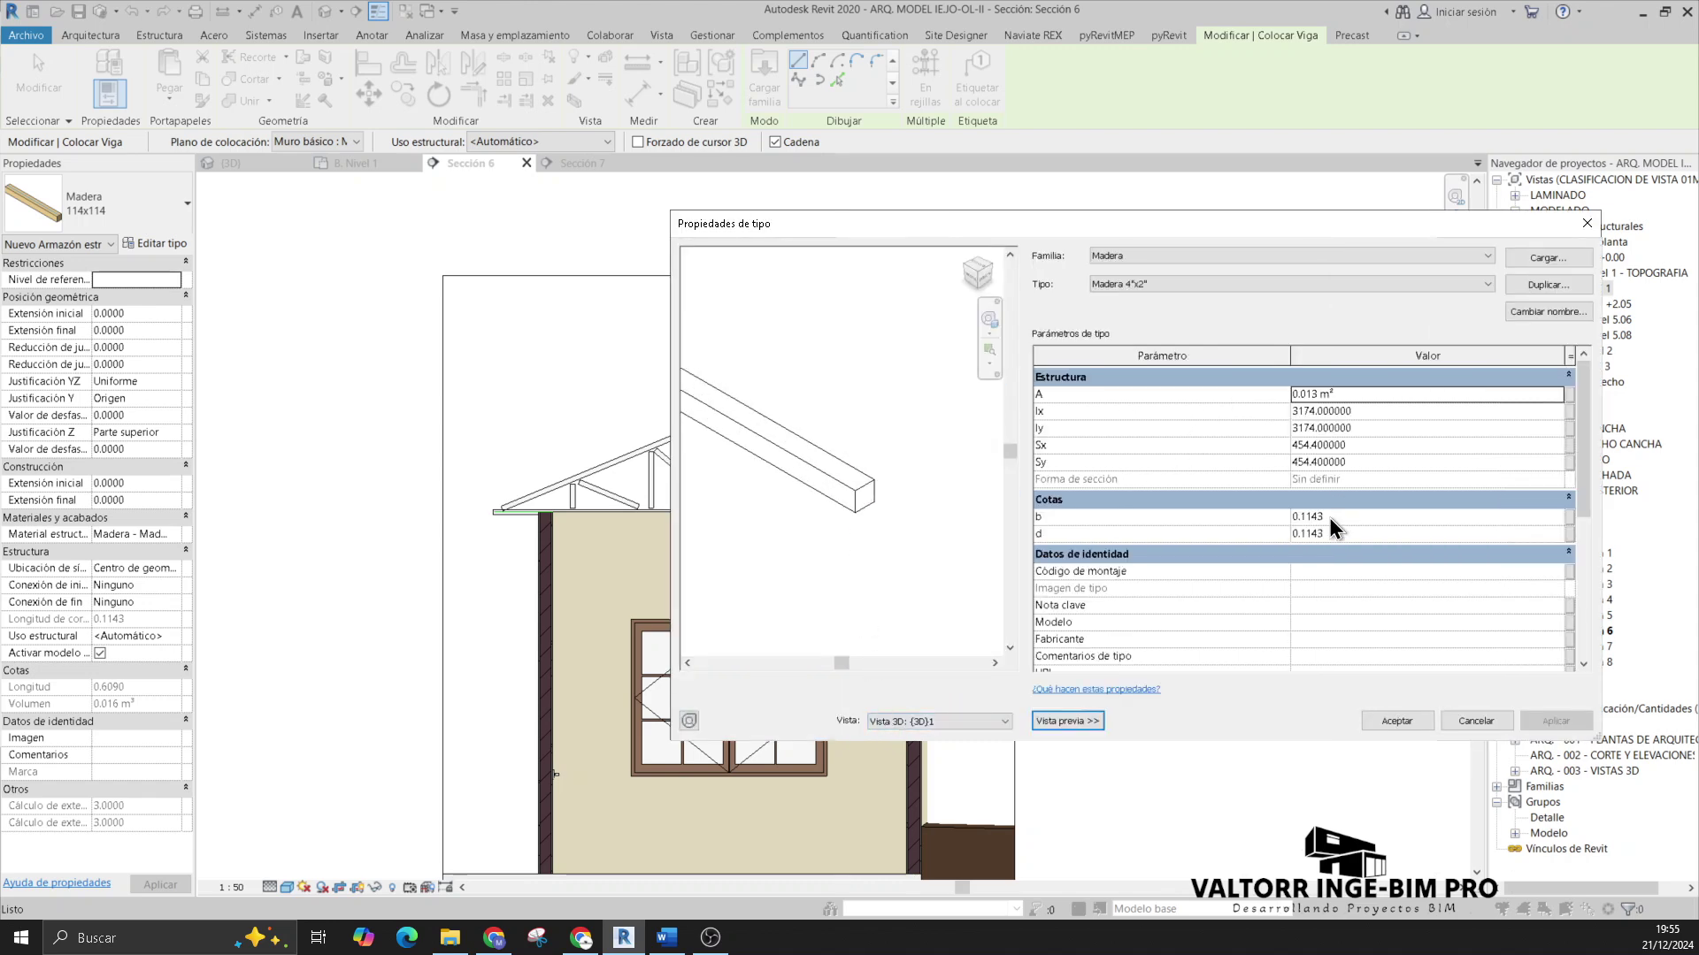
left_click(936, 721)
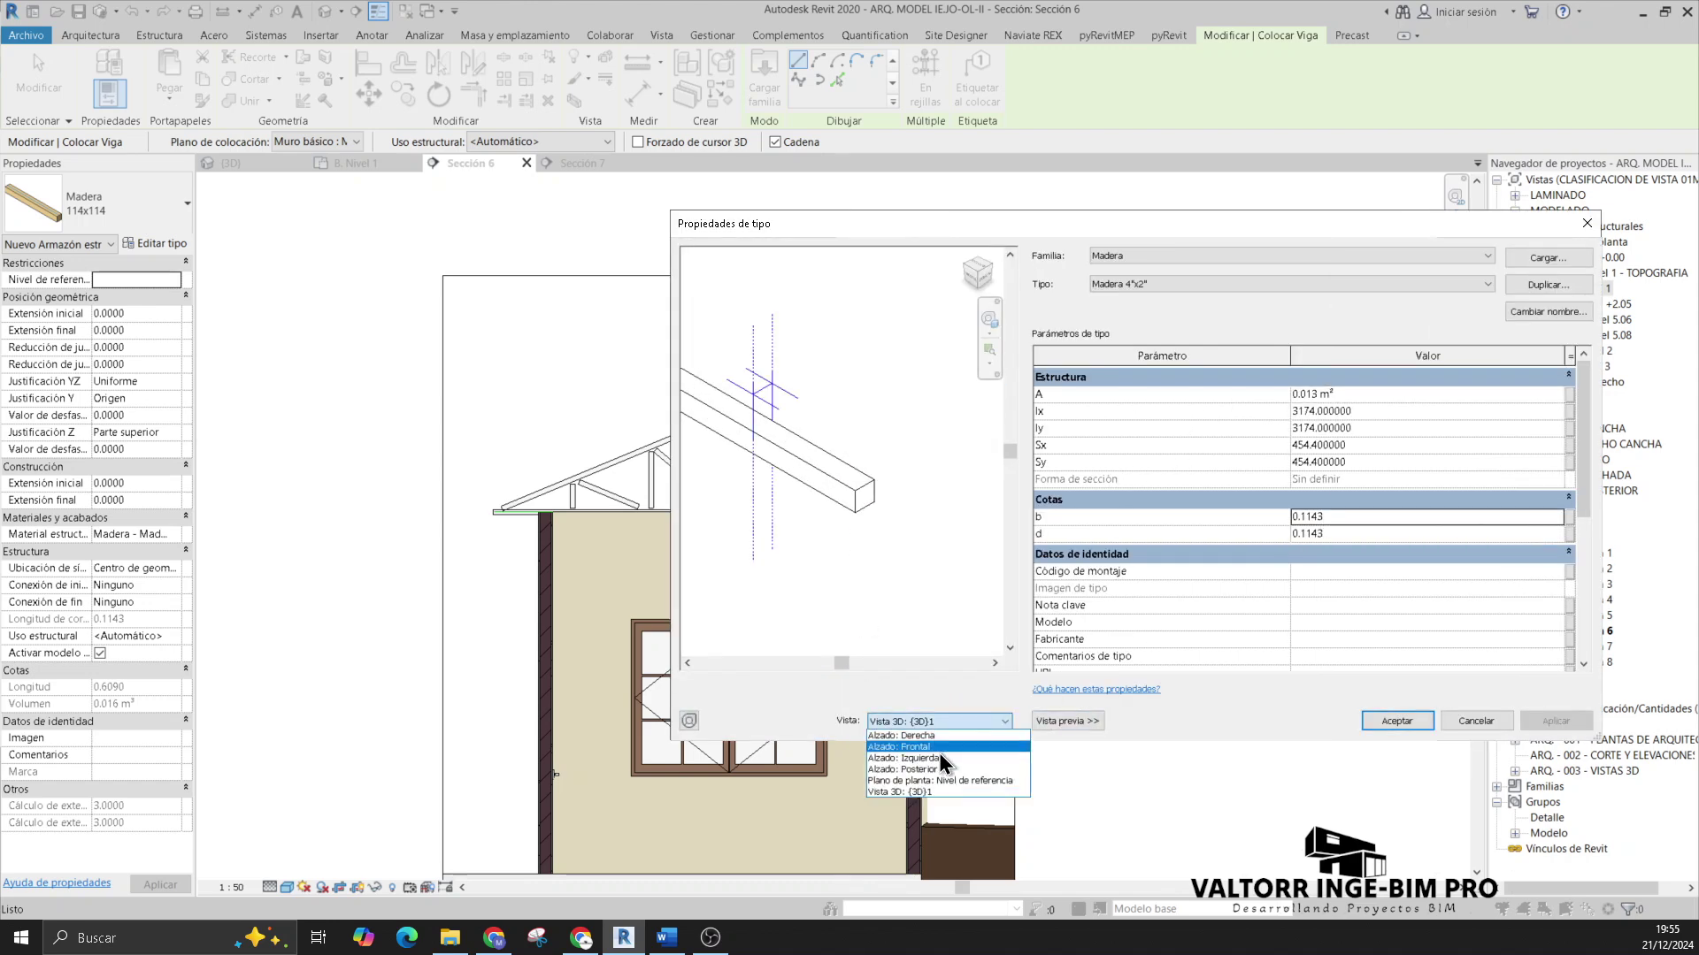
left_click(938, 748)
left_click(913, 721)
left_click(941, 759)
scroll(876, 453, "up", 3)
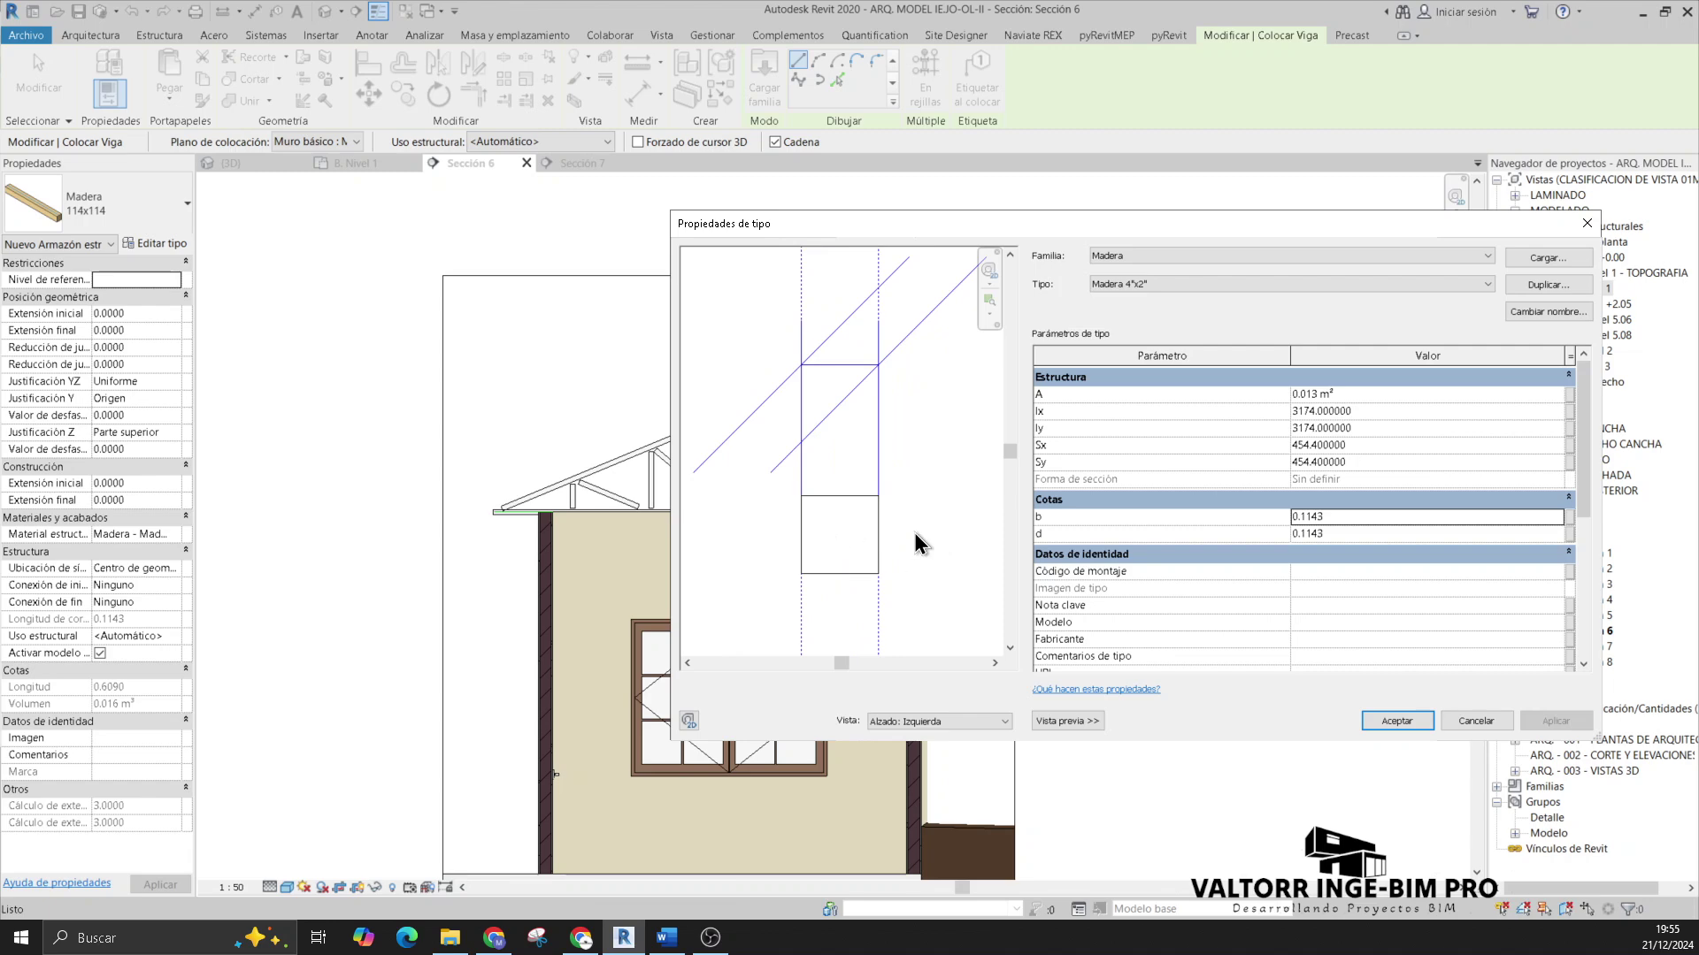
Step: Set the Madera 4"x2" type to b 0.0500 and d 0.1000 and accept
left_click(1302, 518)
left_click_drag(1336, 517, 1273, 520)
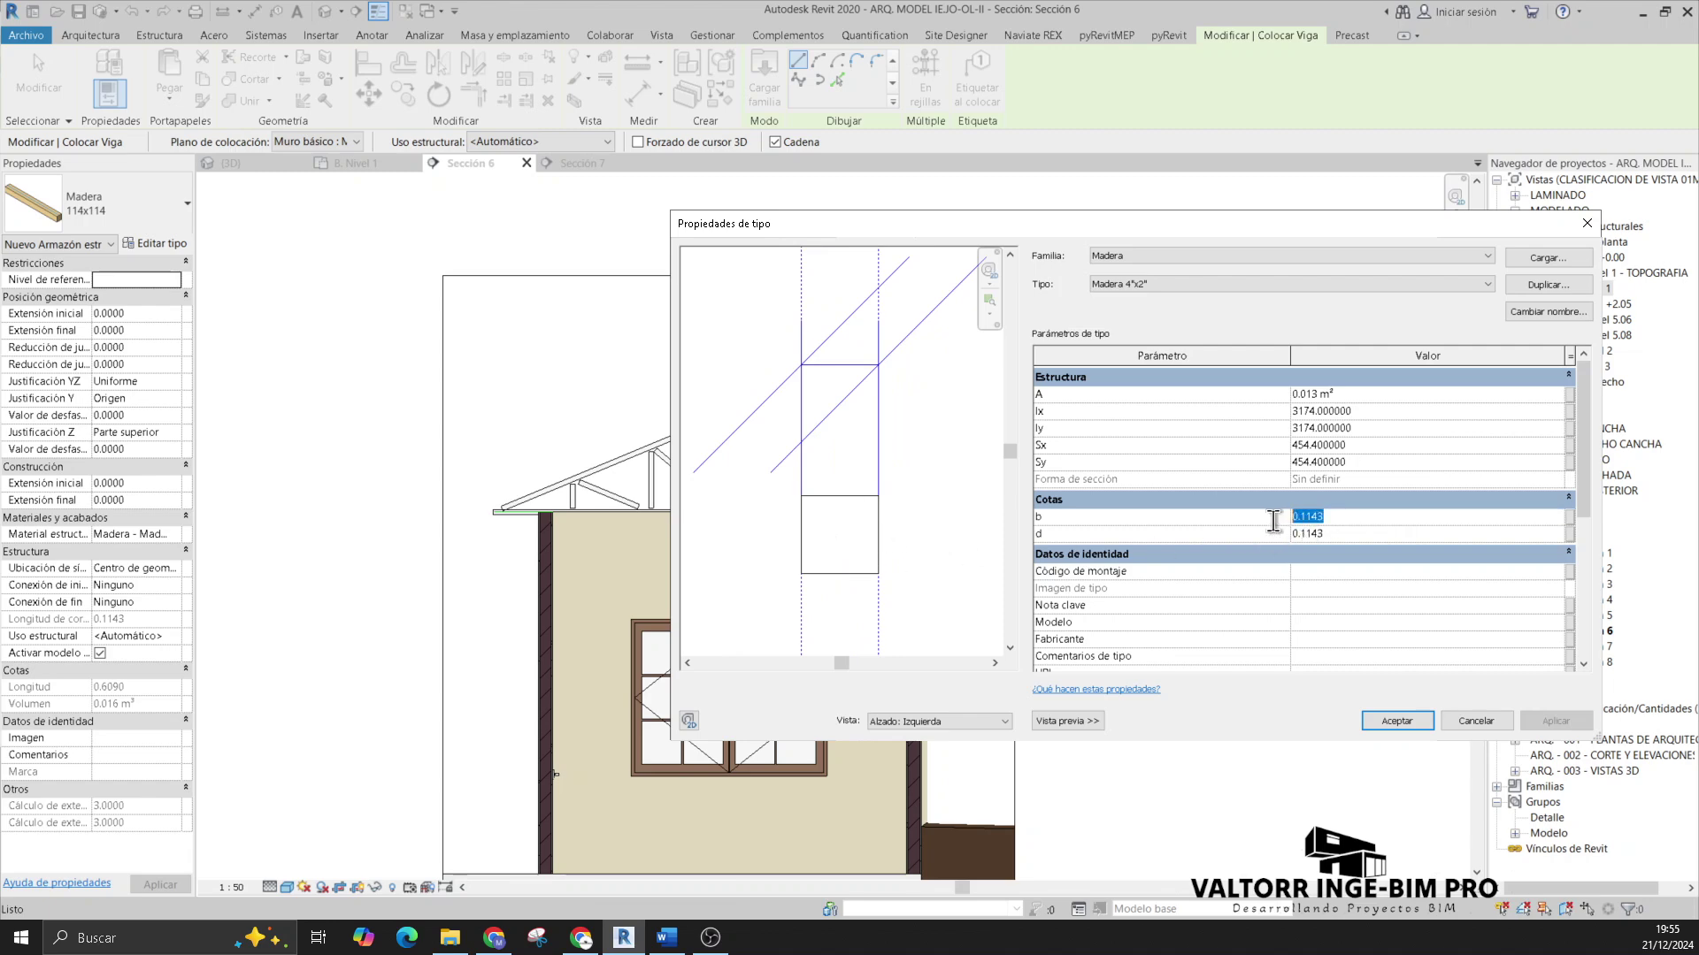
key("BackSpace")
type("2\"")
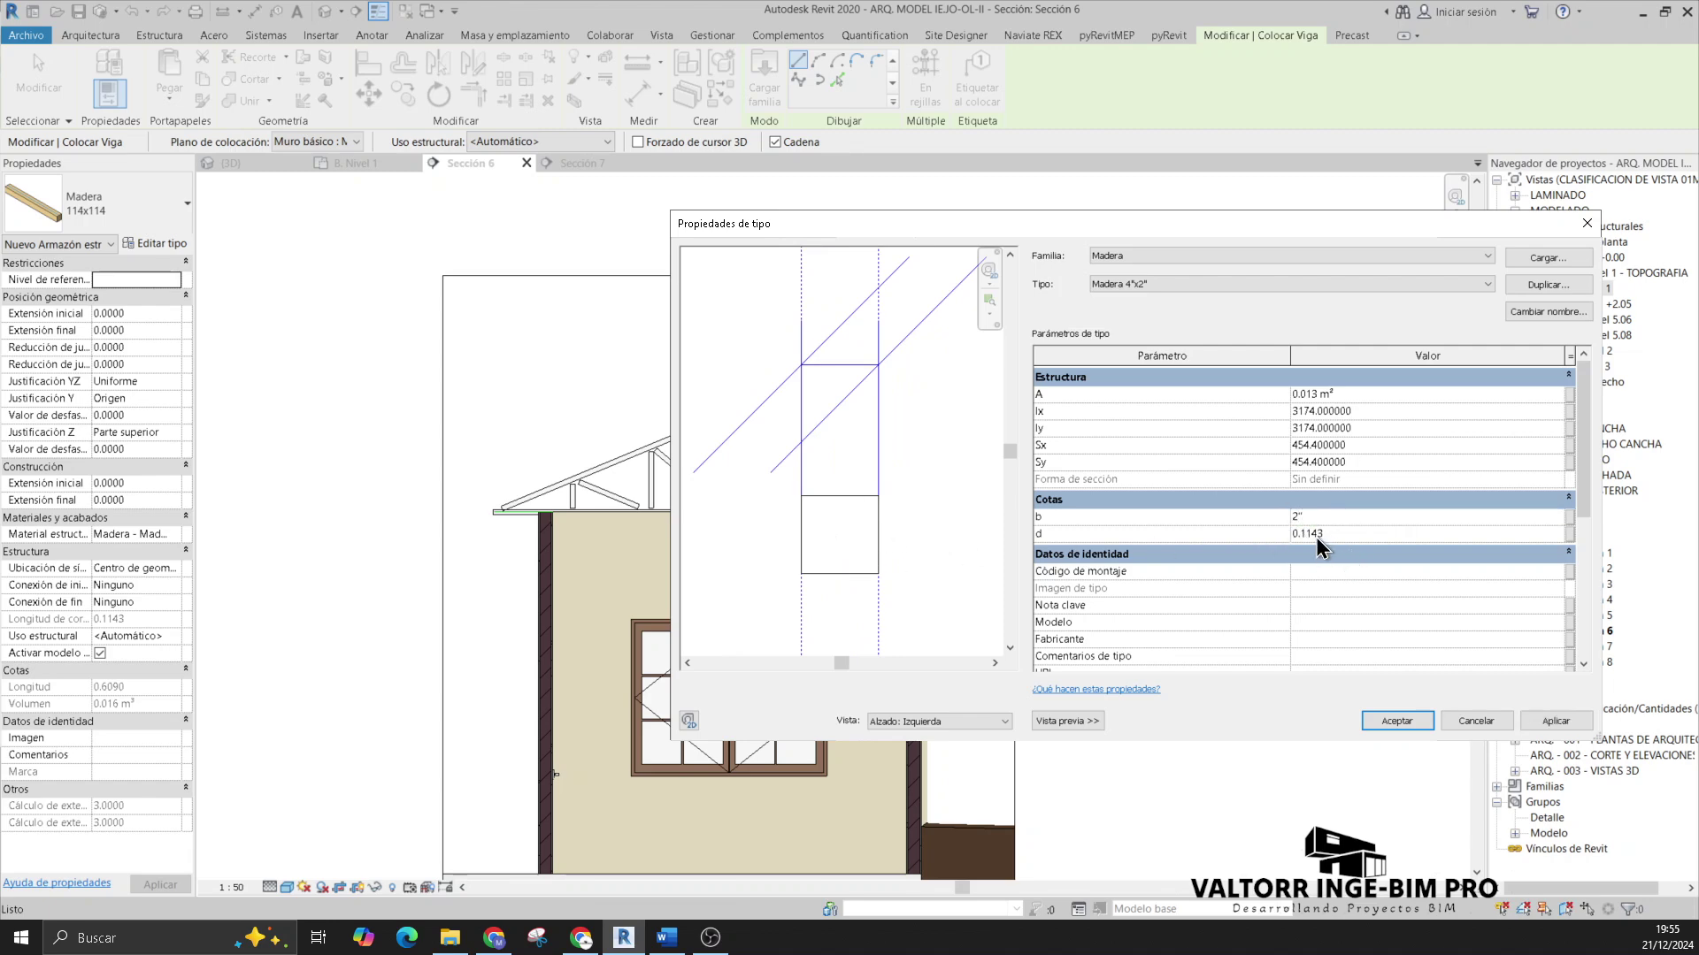
left_click(1316, 535)
left_click_drag(1353, 534, 1278, 536)
type("4")
key("Return")
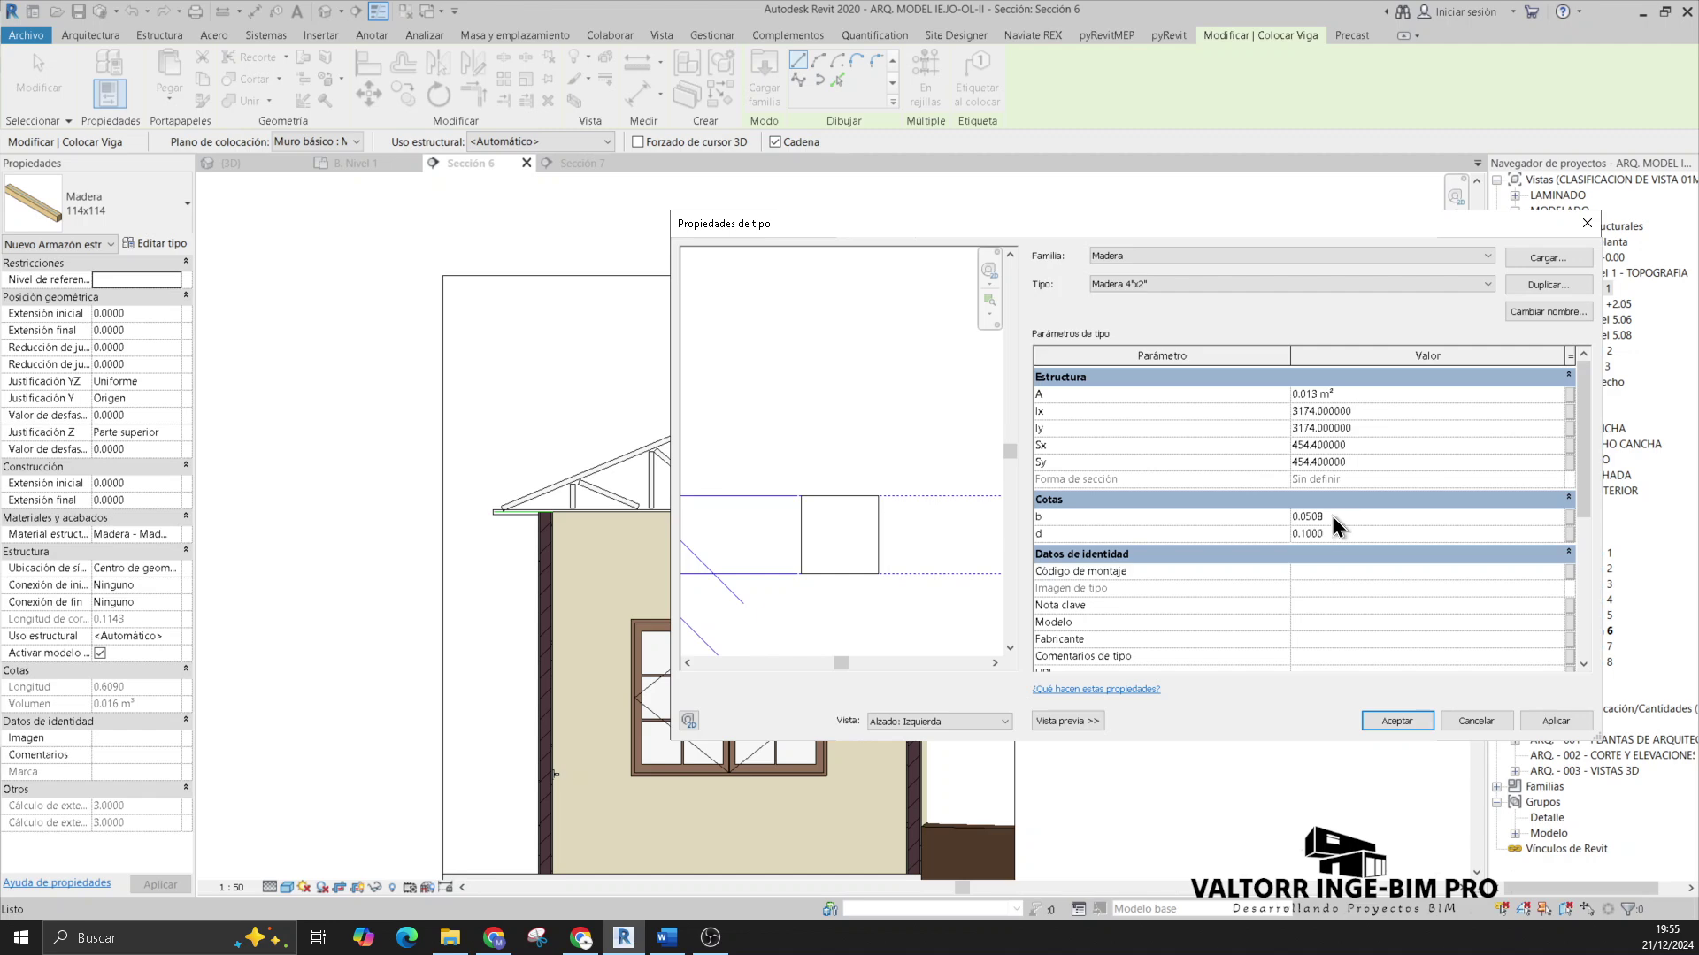
left_click(1338, 531)
left_click(1421, 719)
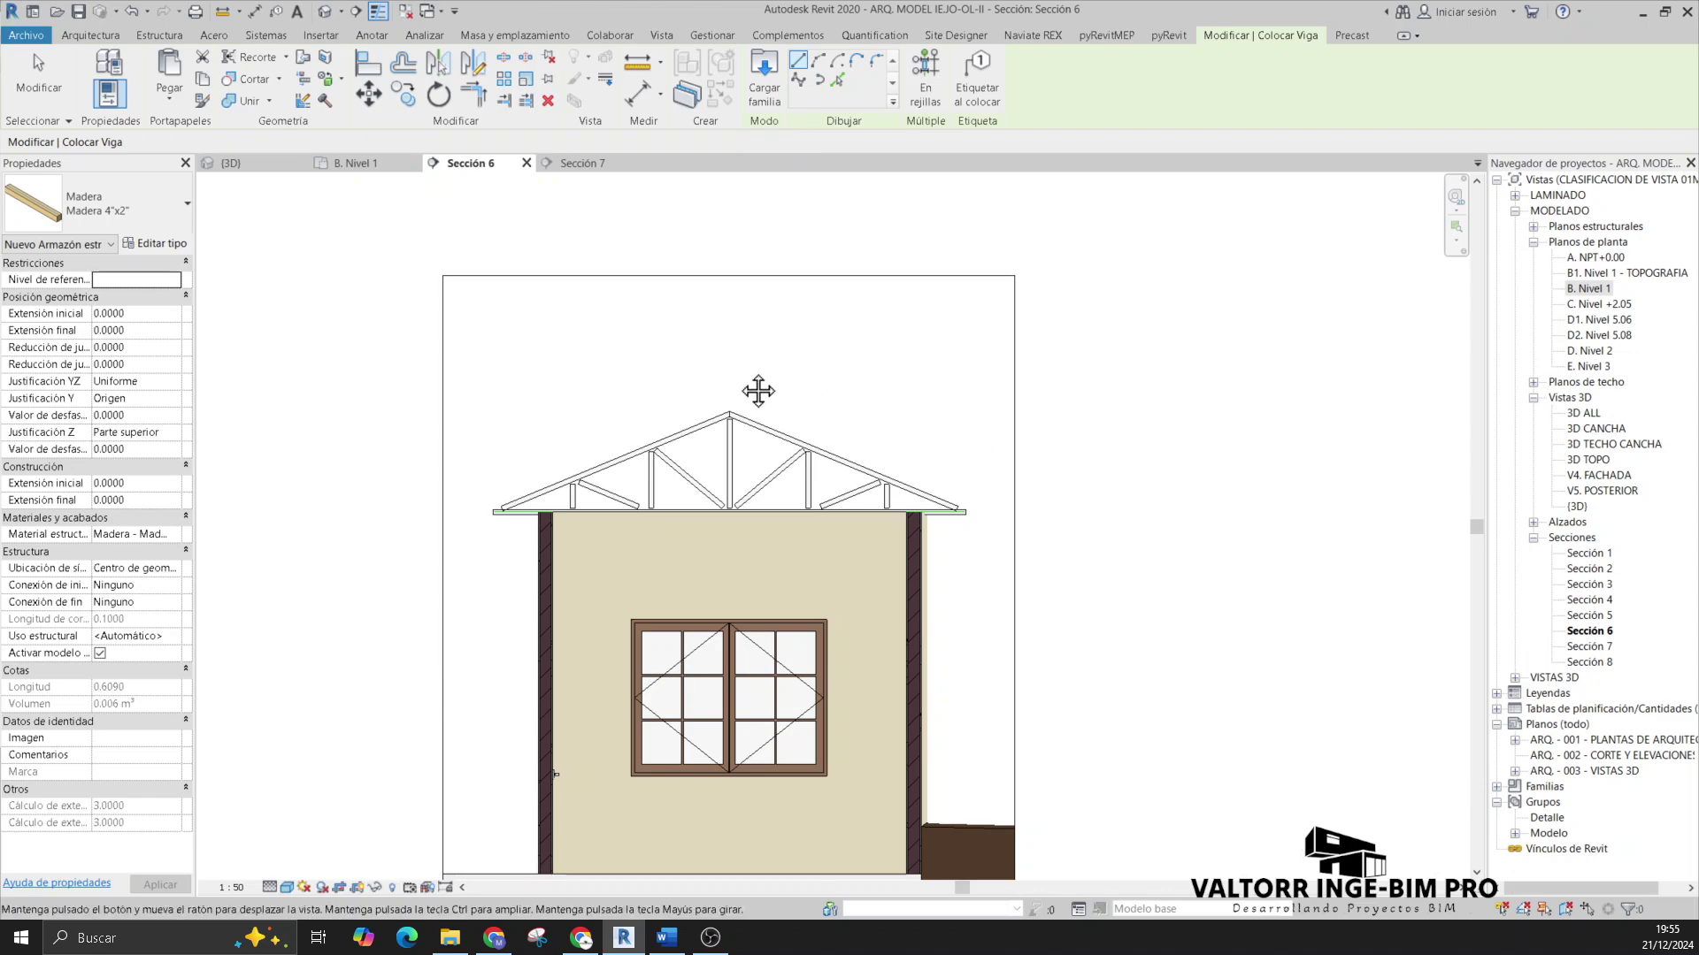
Step: Select the Howe truss in Sección 6 and open its type properties without preview
key("Escape")
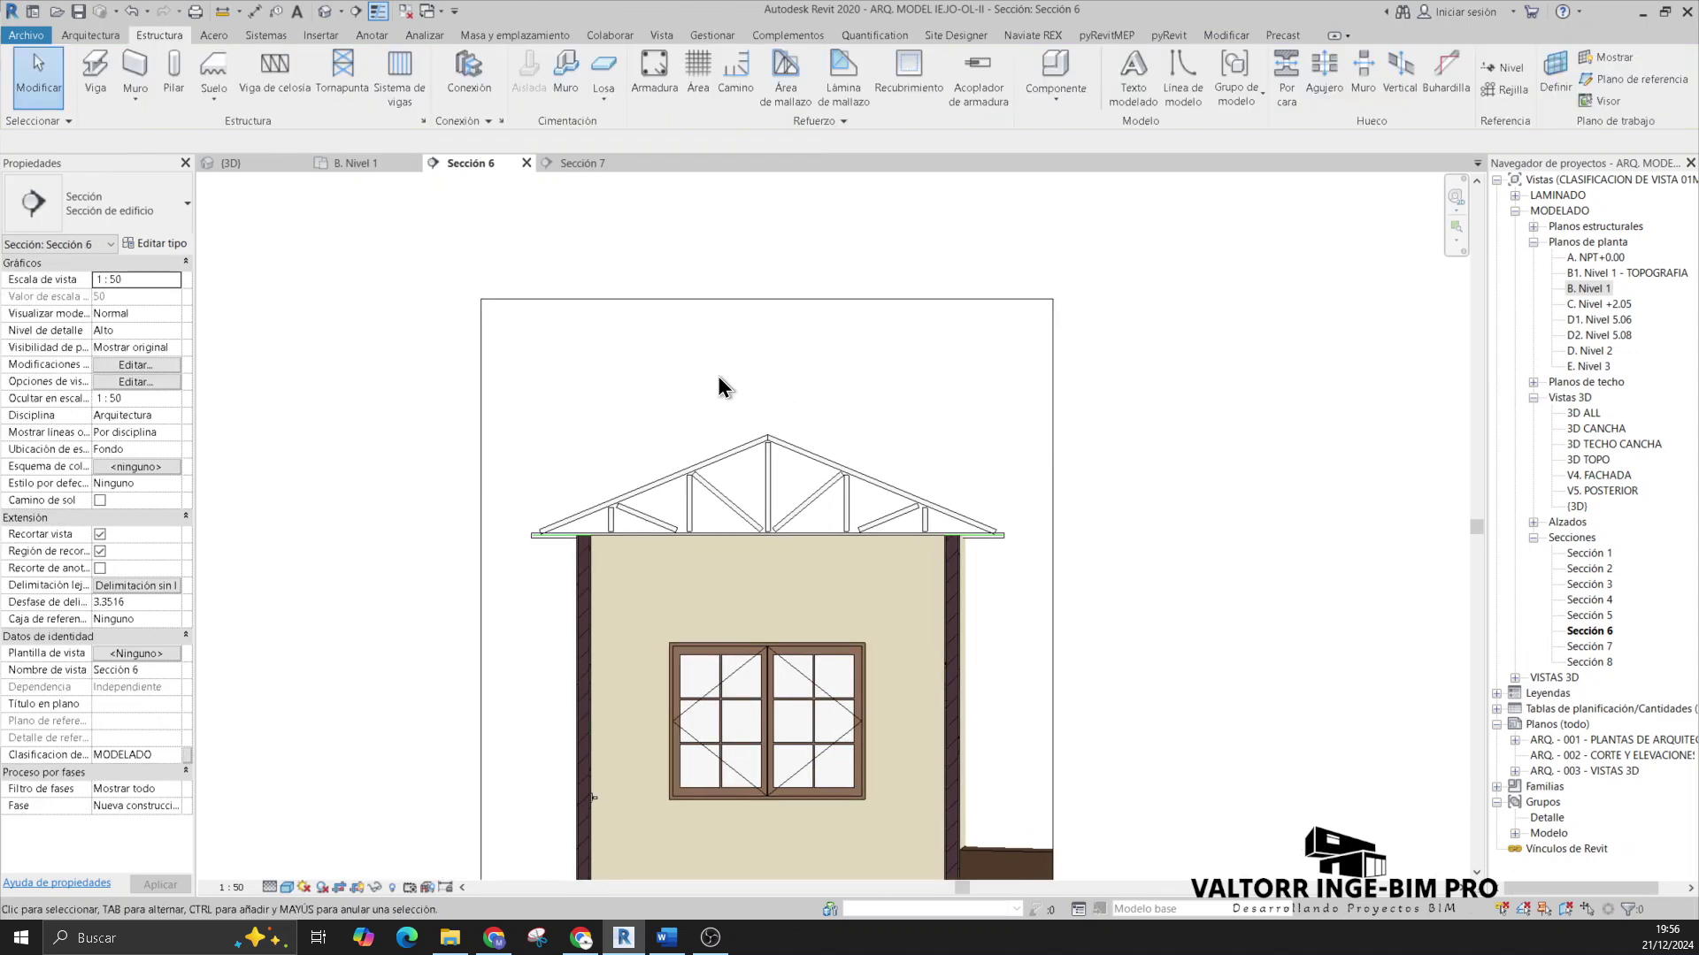
middle_click_drag(721, 386, 711, 378)
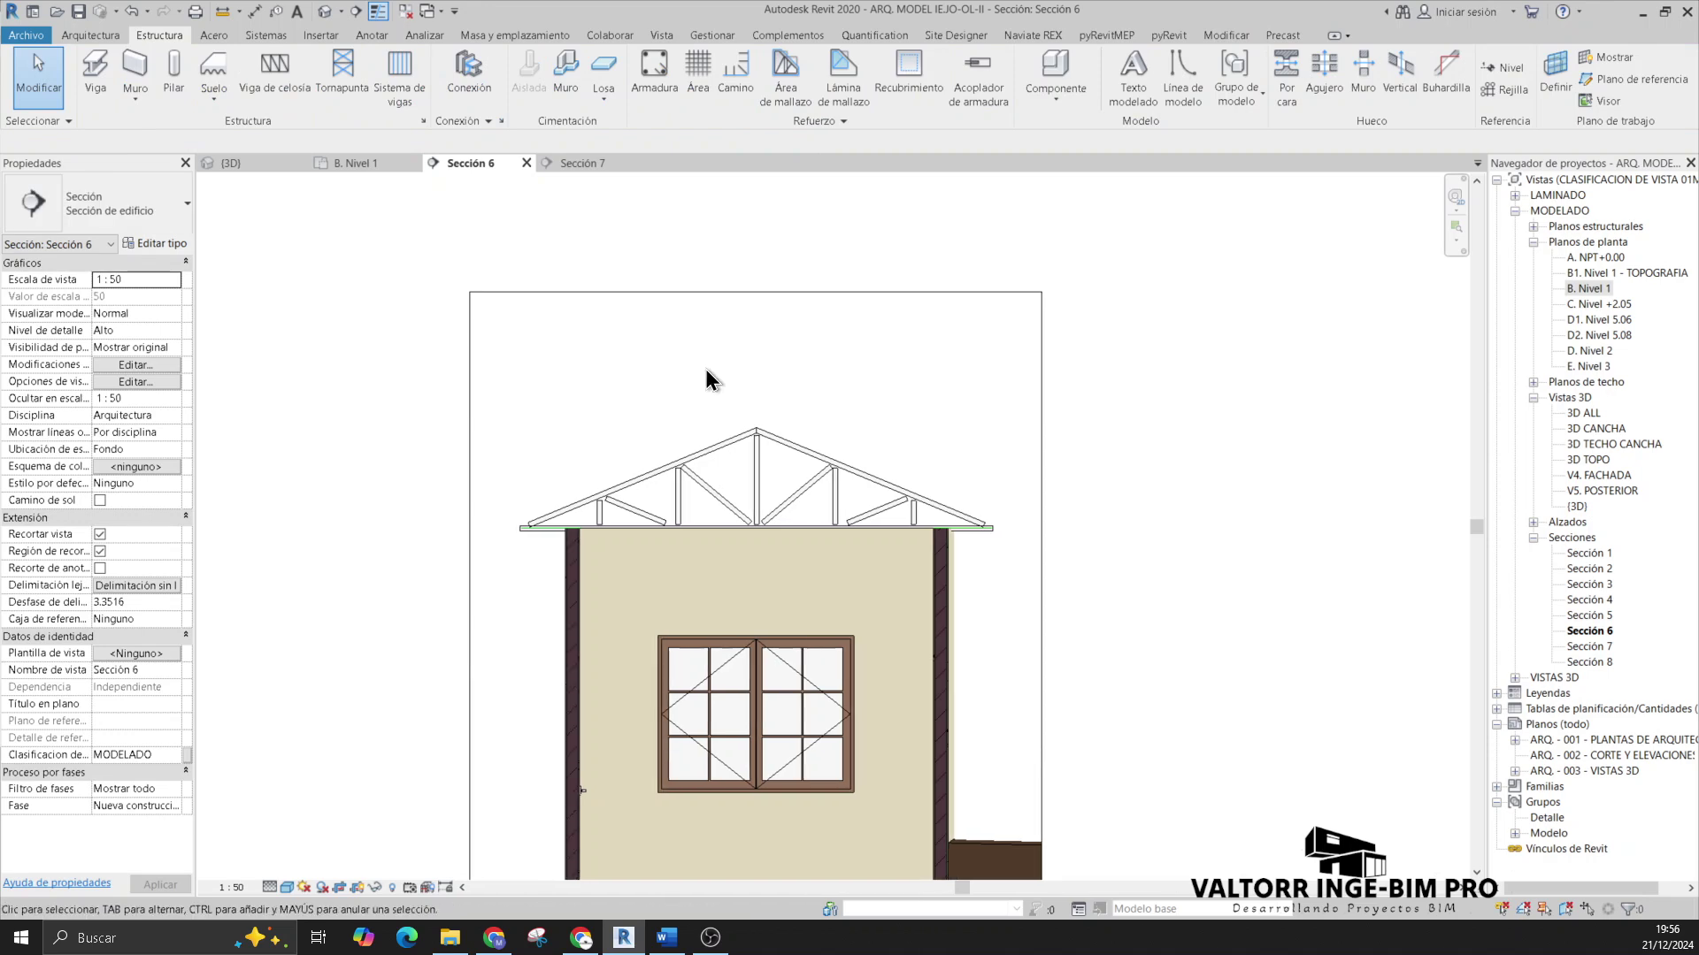
left_click(762, 438)
middle_click_drag(761, 395, 764, 371)
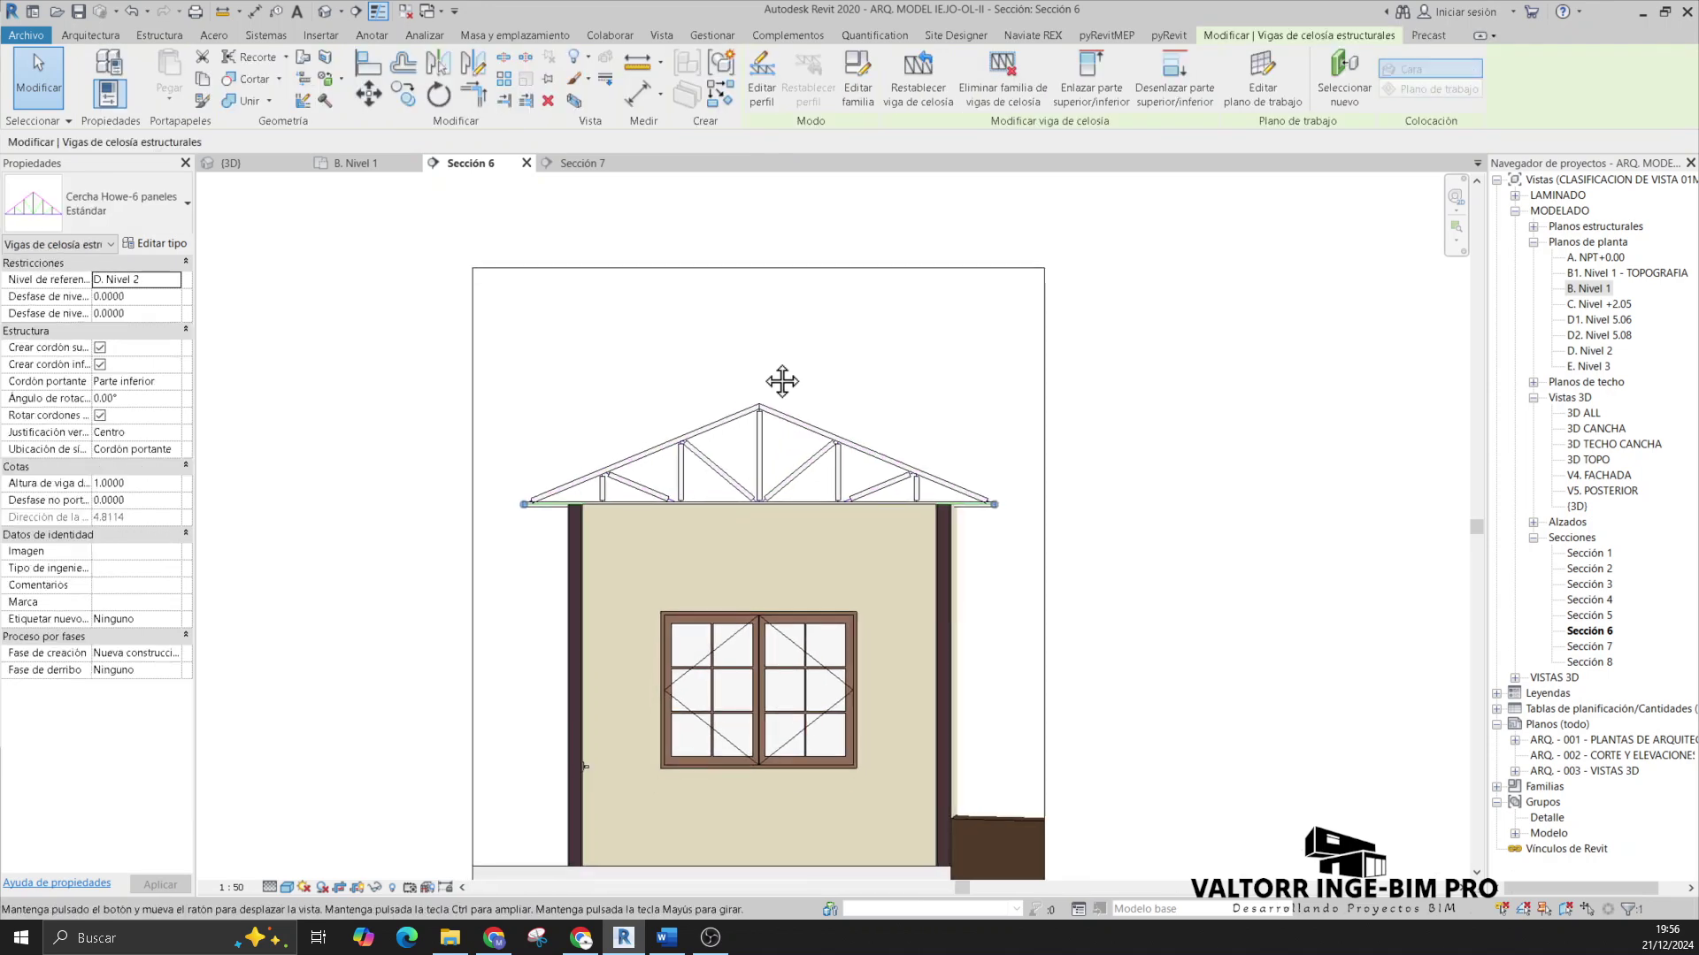
left_click(164, 246)
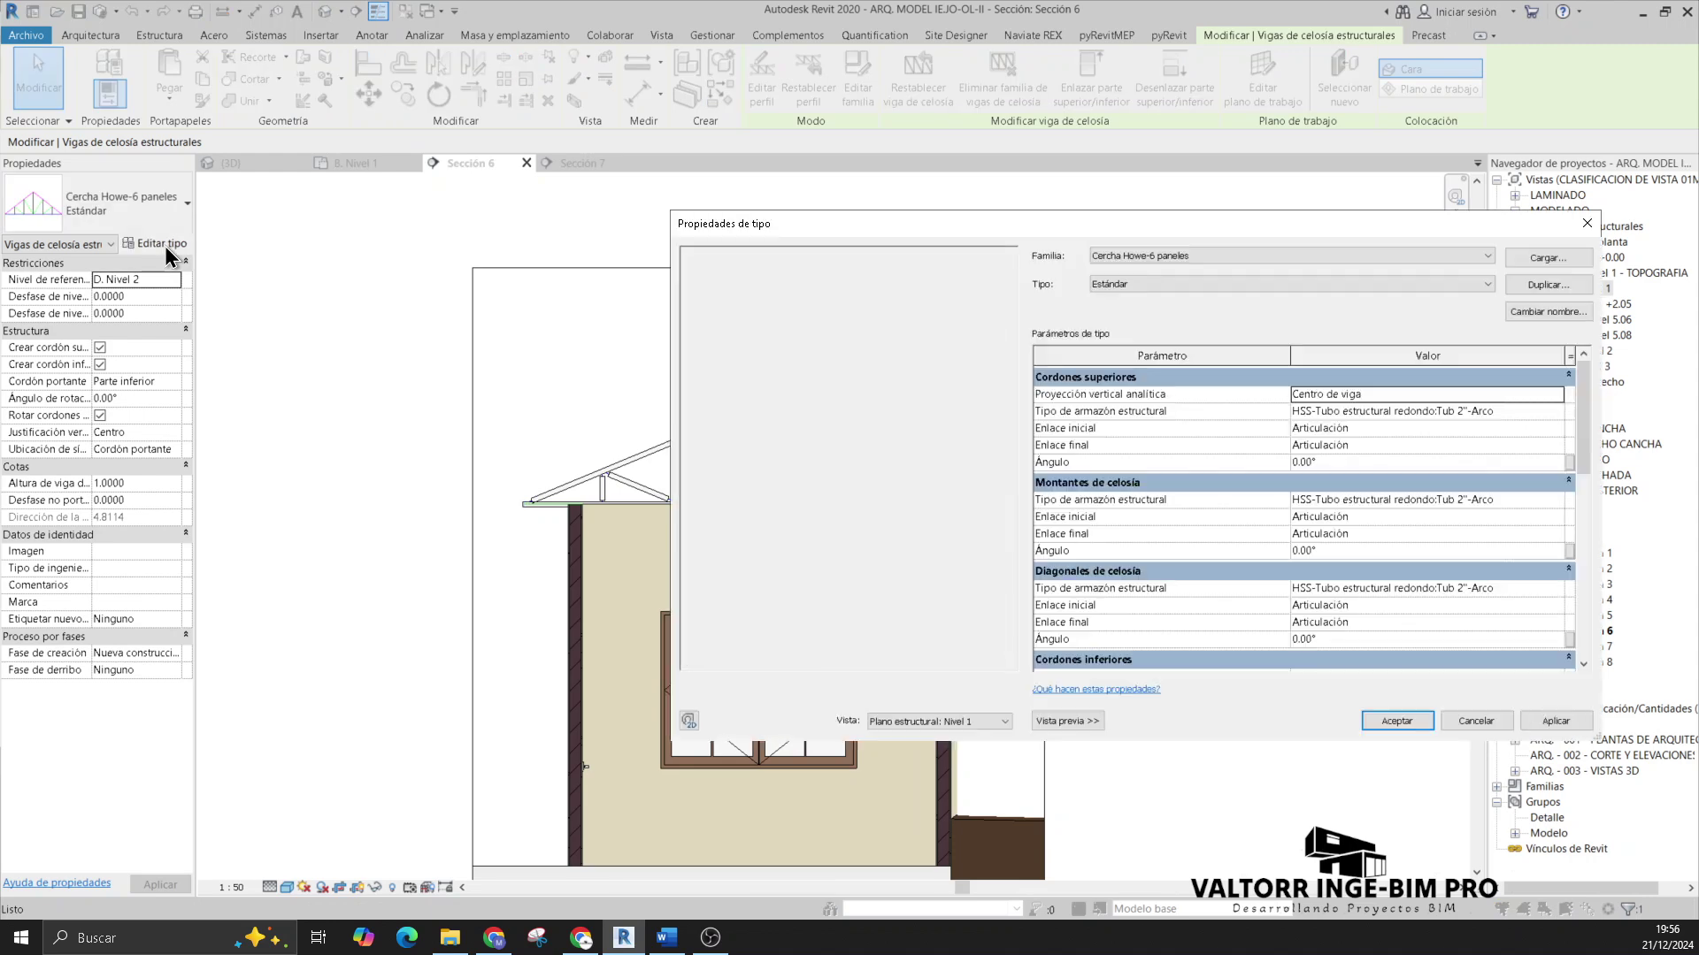
left_click(1049, 720)
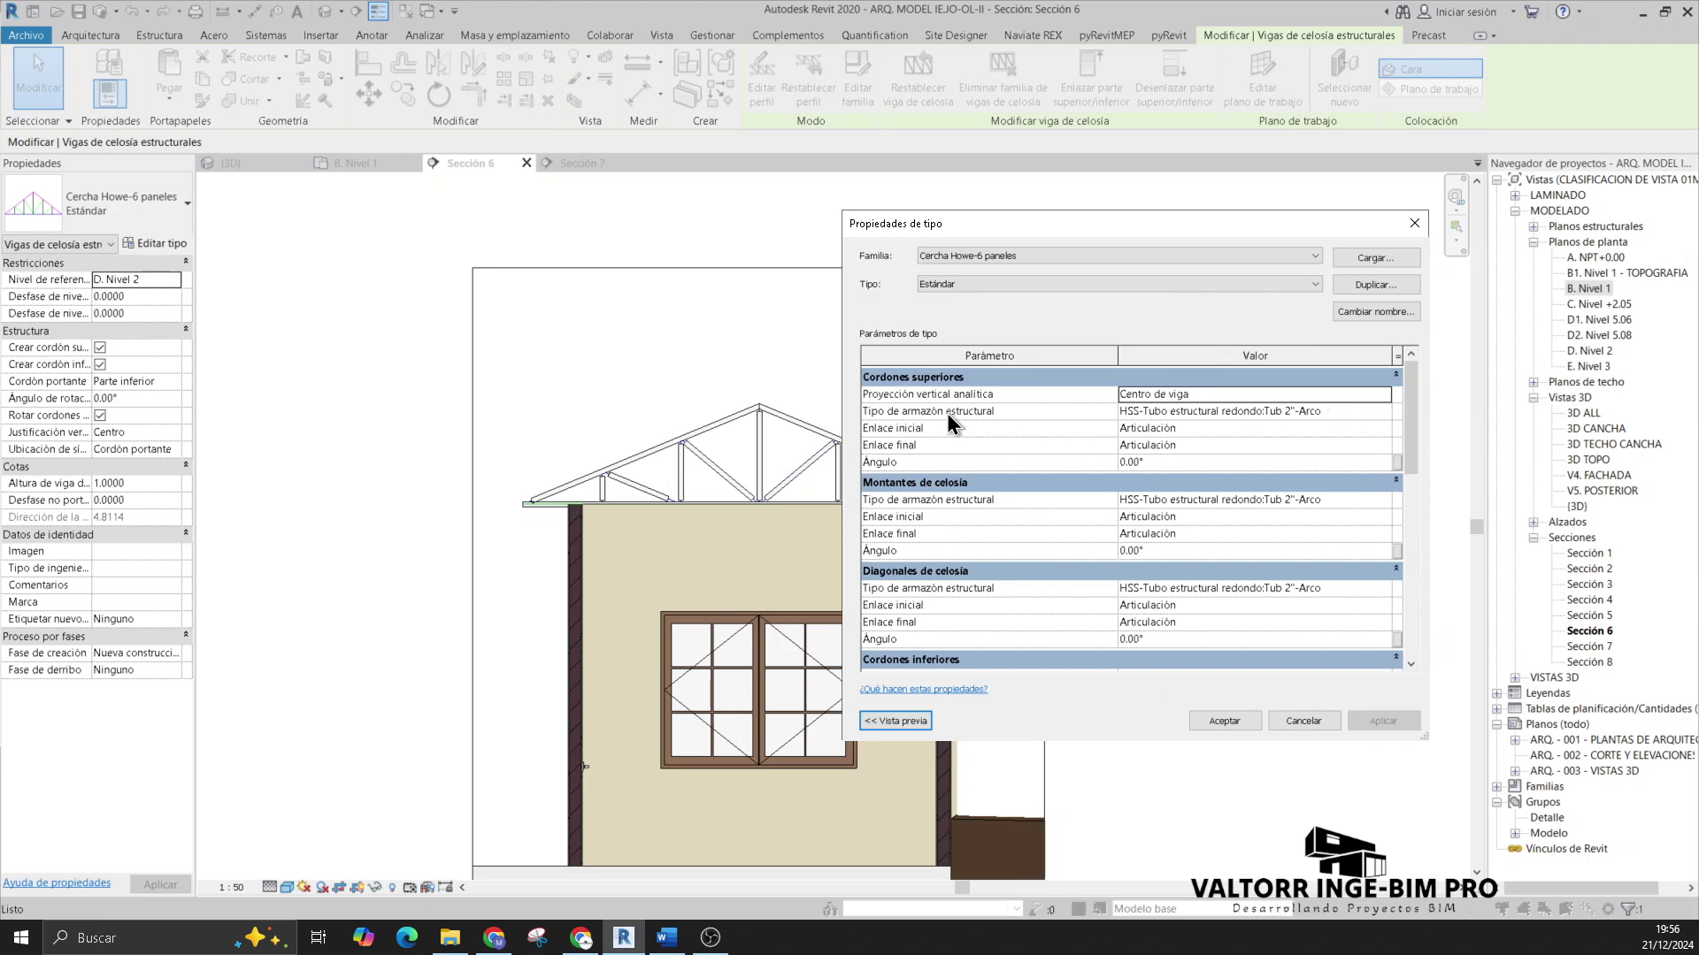
Step: Set the top chords, verticals and diagonals to Madera 4"x2"
left_click(1382, 412)
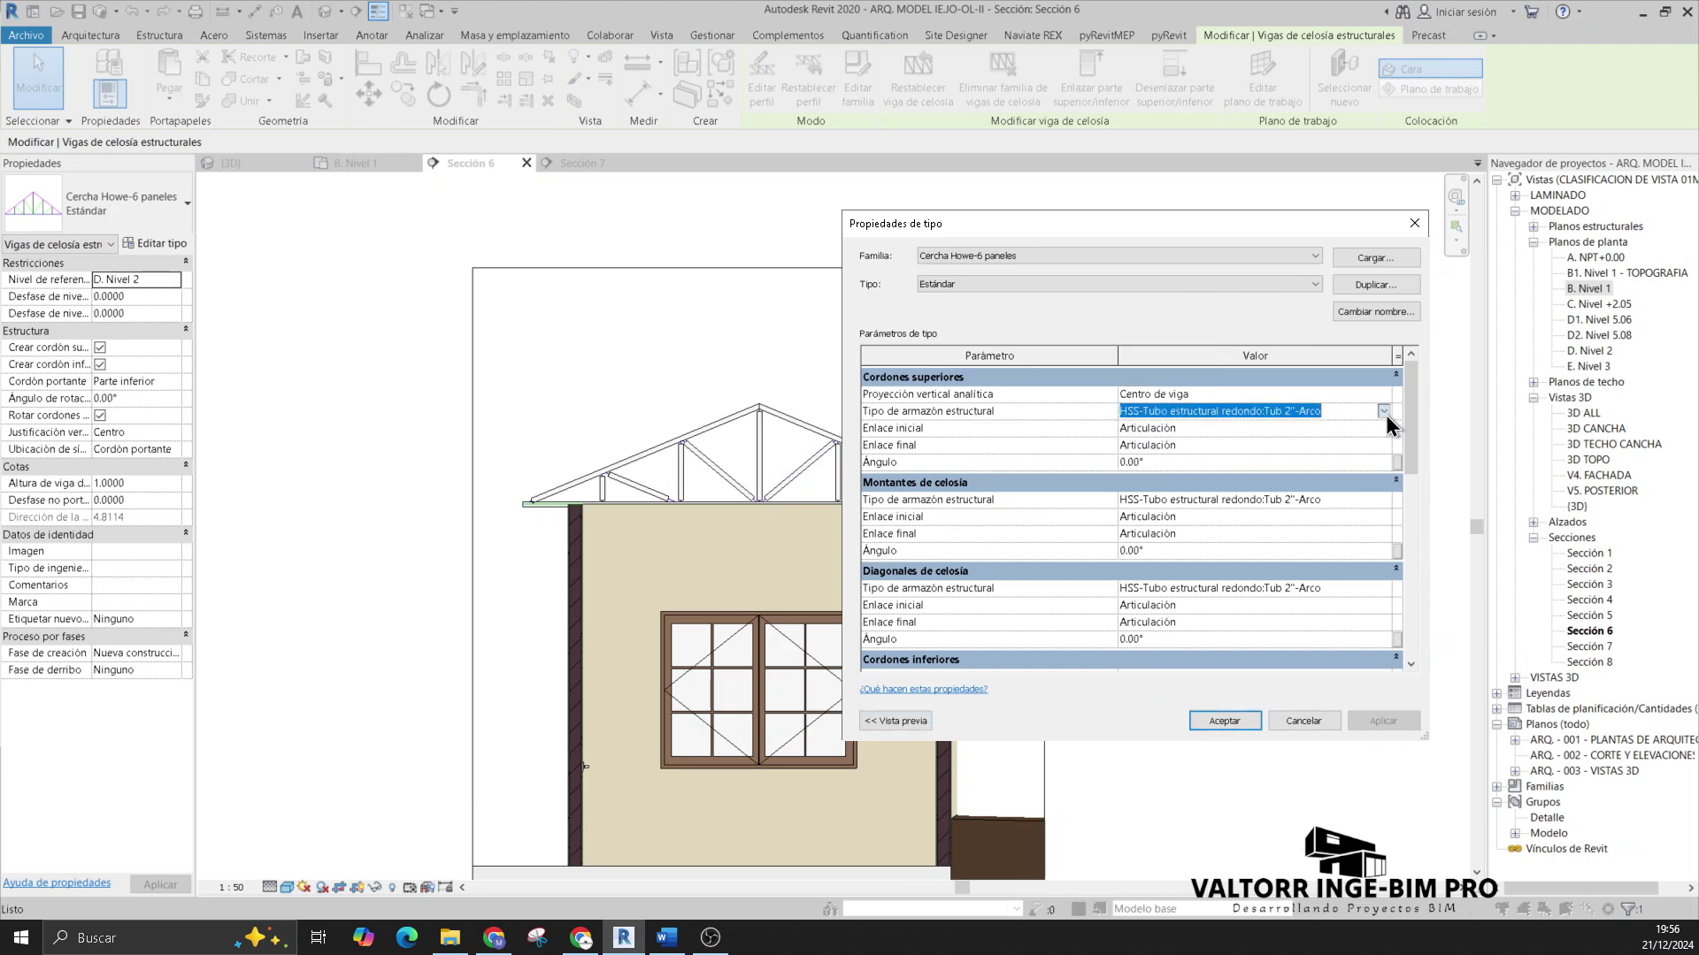
left_click(1186, 497)
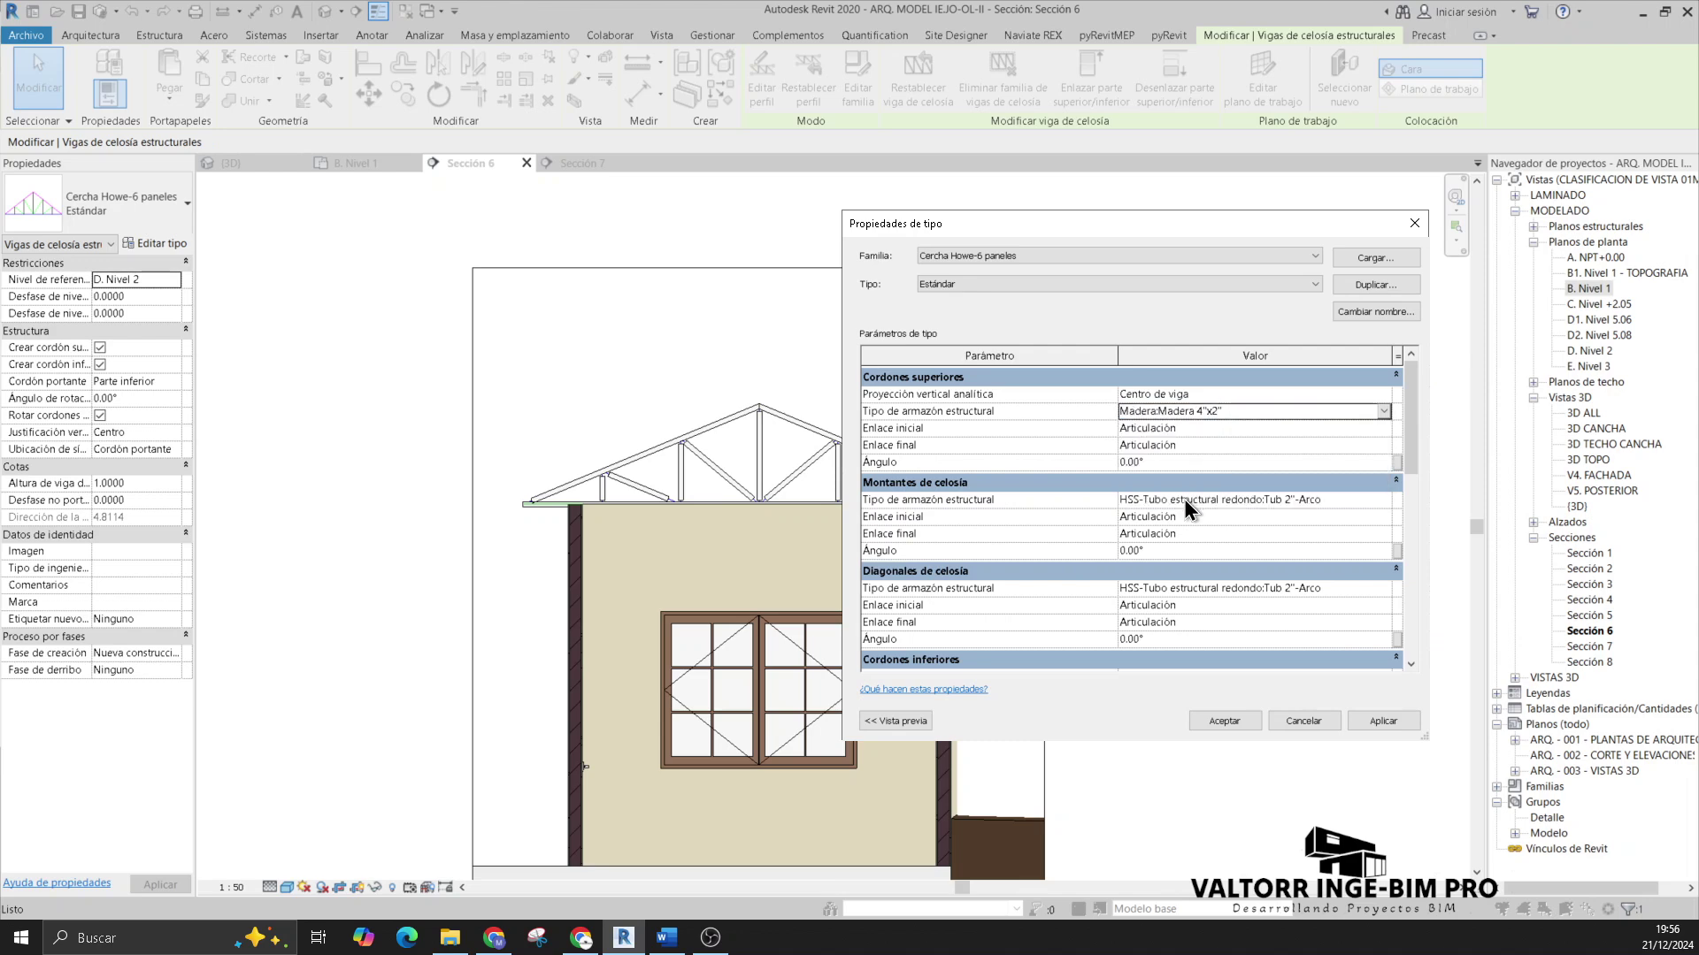
scroll(1327, 495, "down", 2)
left_click(1377, 506)
scroll(1216, 580, "down", 5)
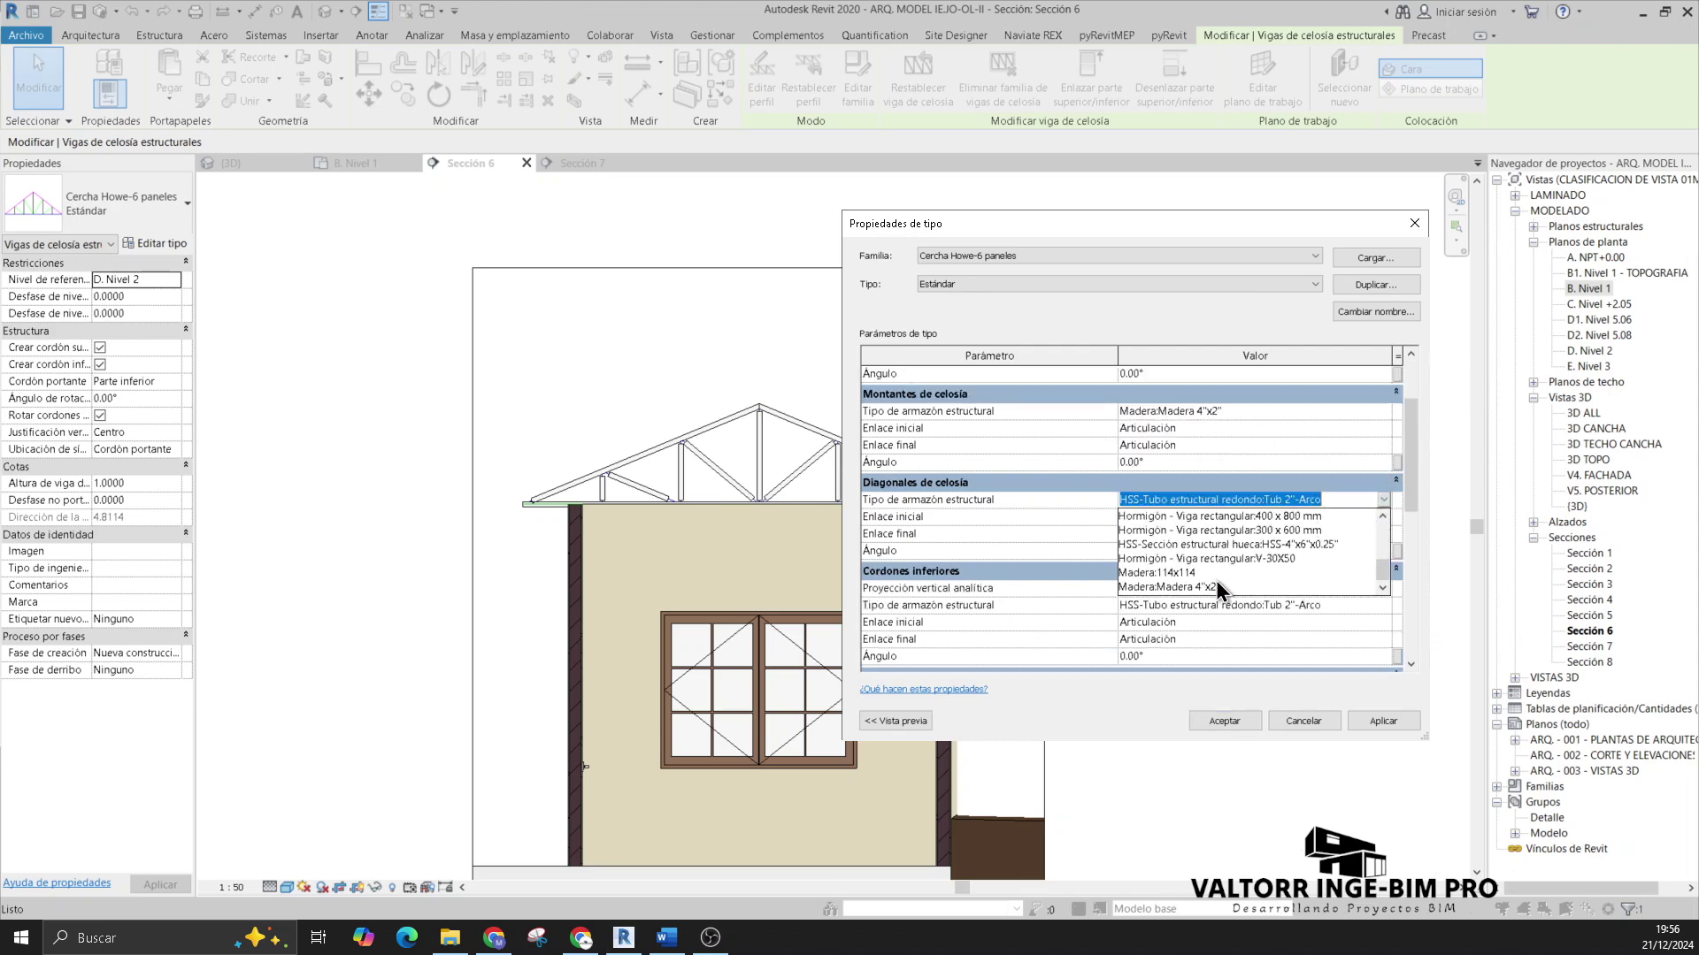
left_click(1187, 587)
scroll(1300, 533, "down", 3)
Step: Set the bottom chords to Madera 4"x2" and apply the type changes
left_click(1382, 429)
scroll(1252, 512, "down", 5)
left_click(1191, 515)
scroll(1228, 614, "down", 3)
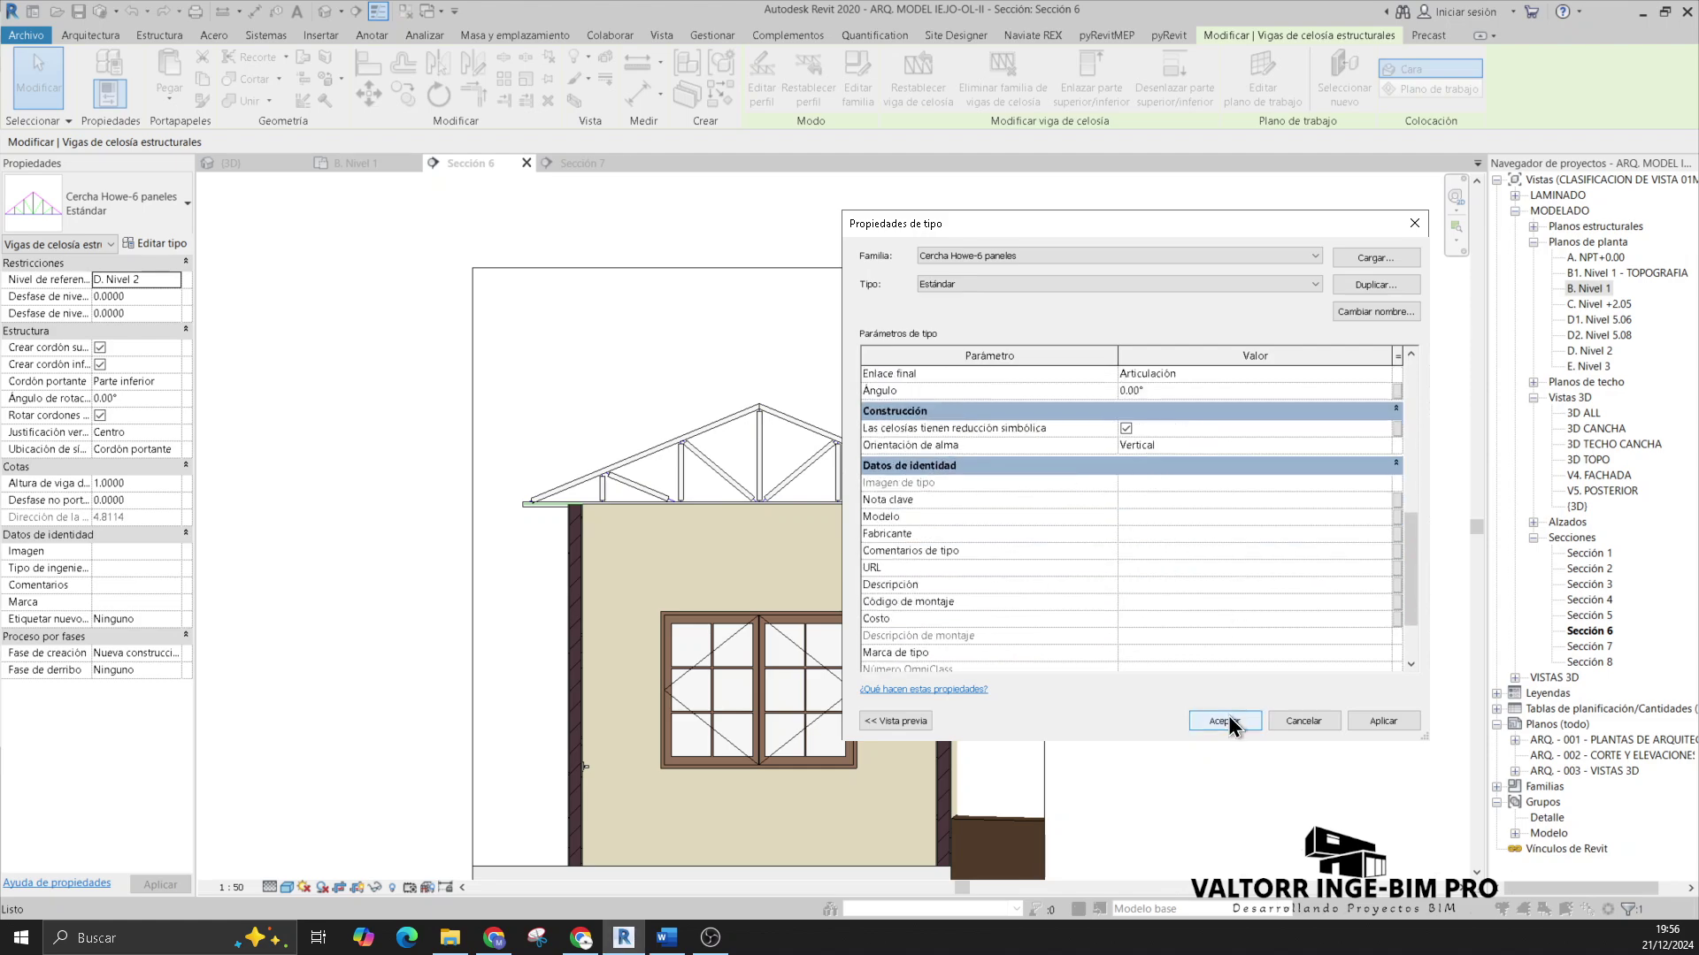
left_click(1225, 720)
left_click(834, 369)
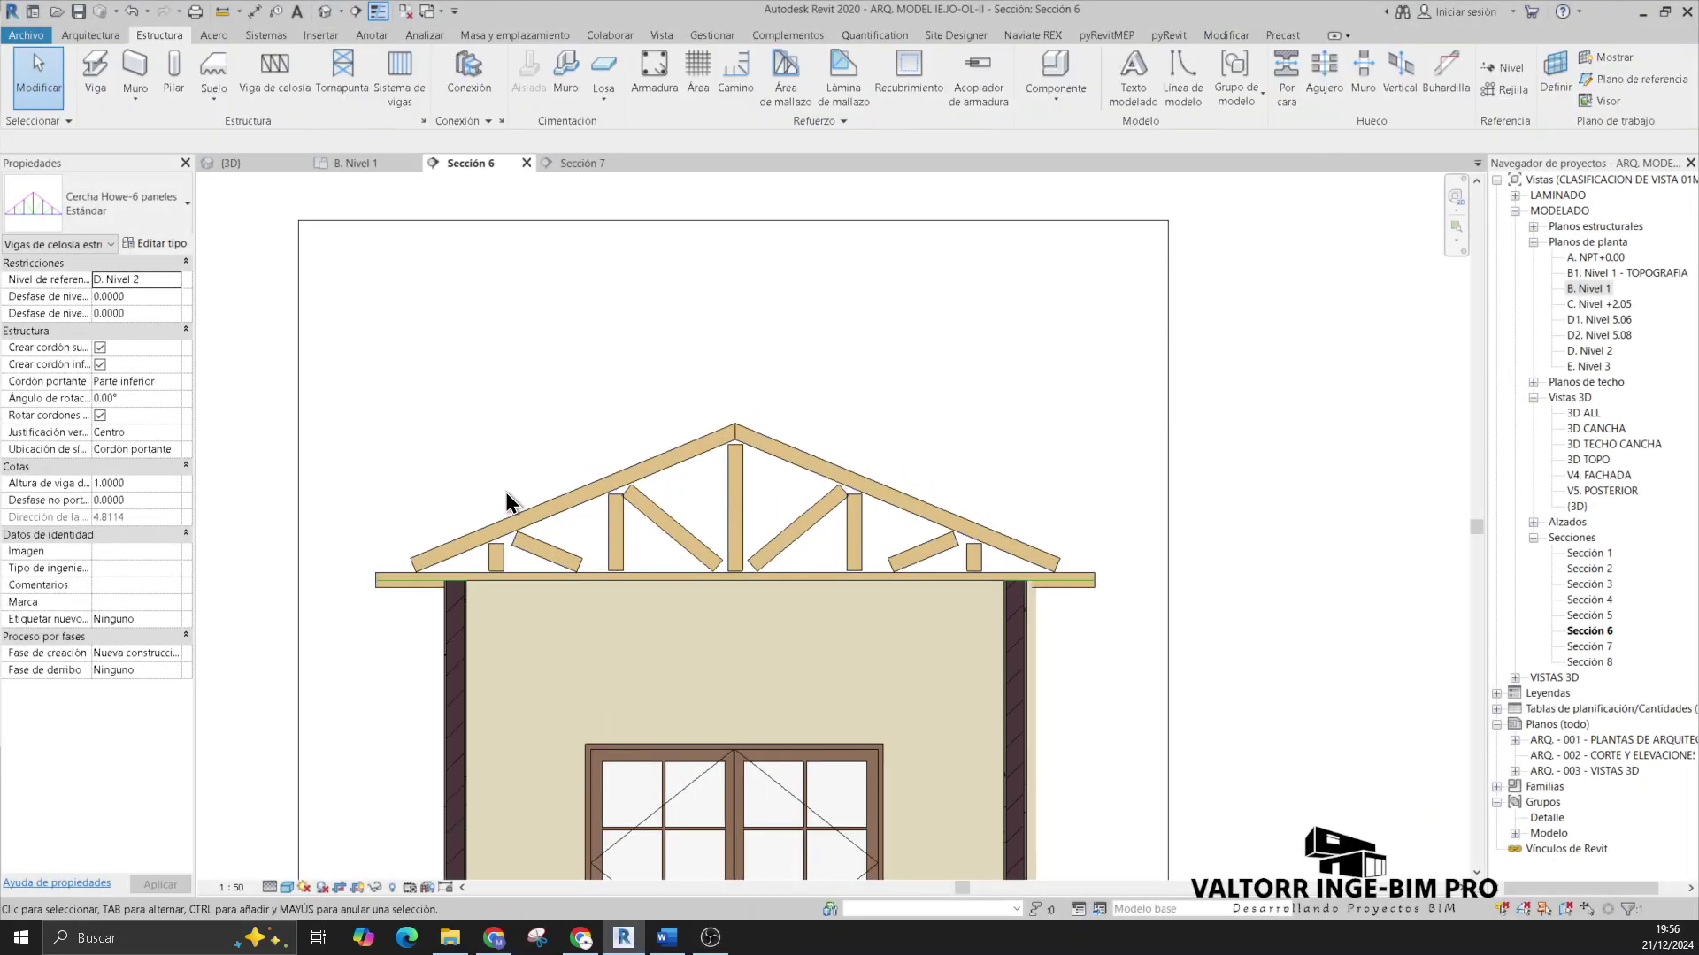
Step: Inspect the left and right eave detail lines beside the truss
scroll(416, 617, "up", 2)
scroll(416, 617, "up", 2)
left_click(384, 541)
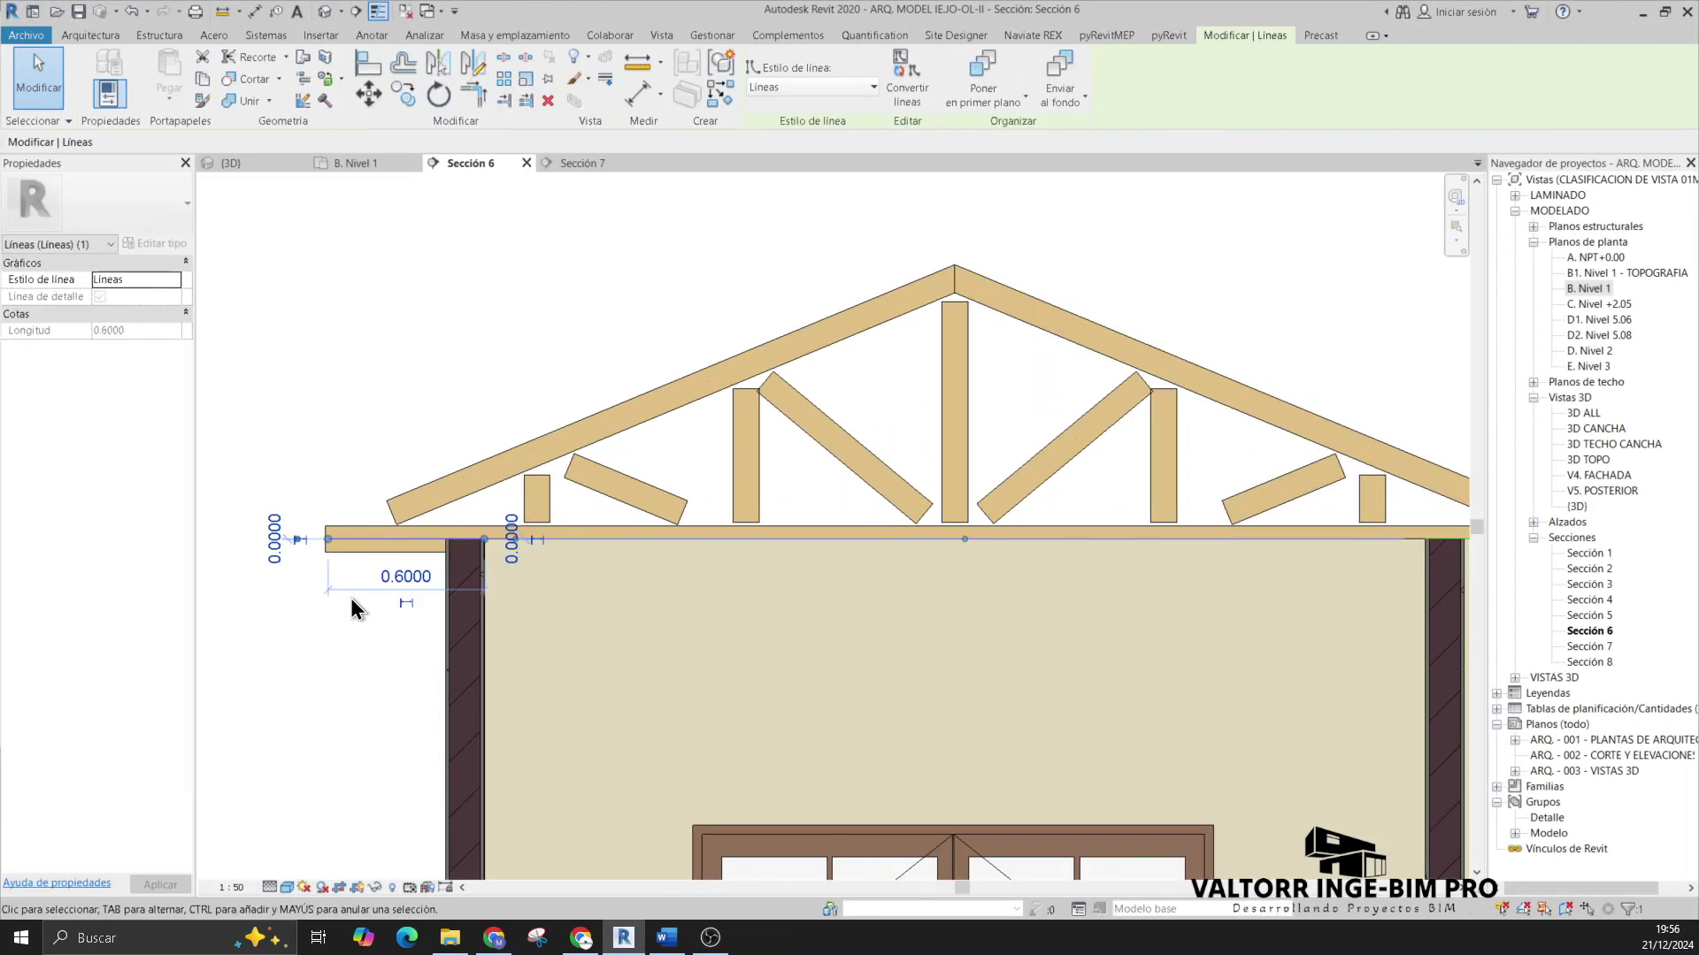
left_click(351, 611)
scroll(352, 611, "down", 2)
left_click(1248, 560)
left_click(1251, 607)
middle_click_drag(384, 482, 425, 447)
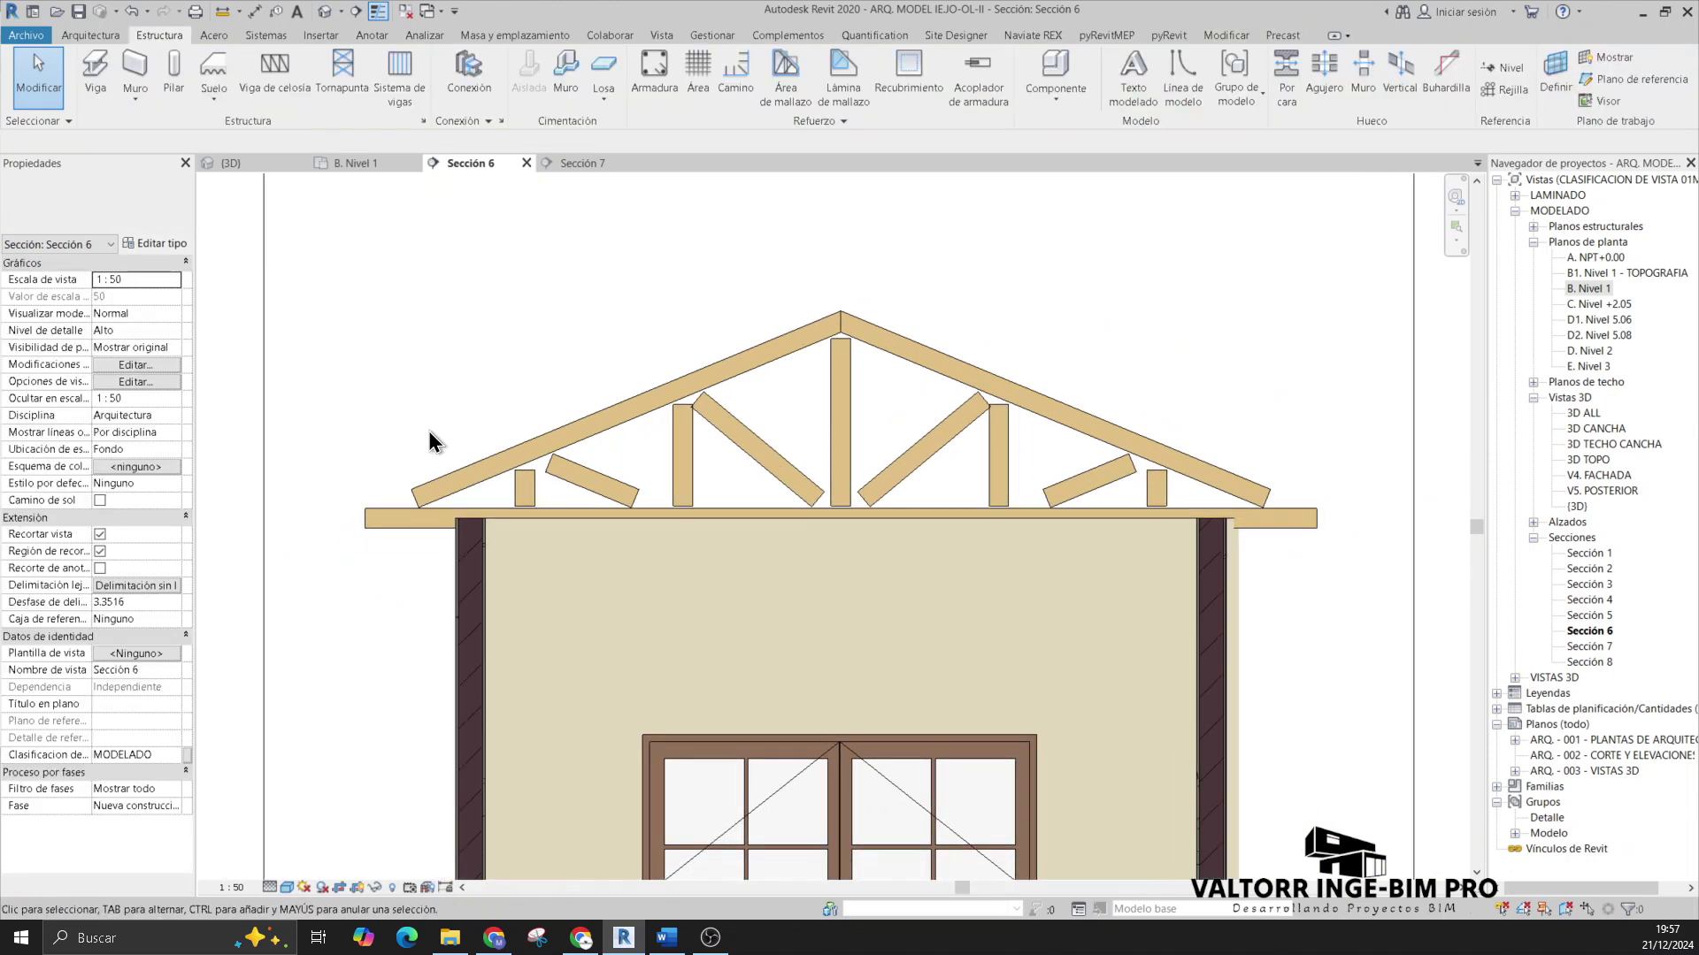
Step: Change the truss's Justificación vertical from Centro to Parte inferior
left_click(474, 466)
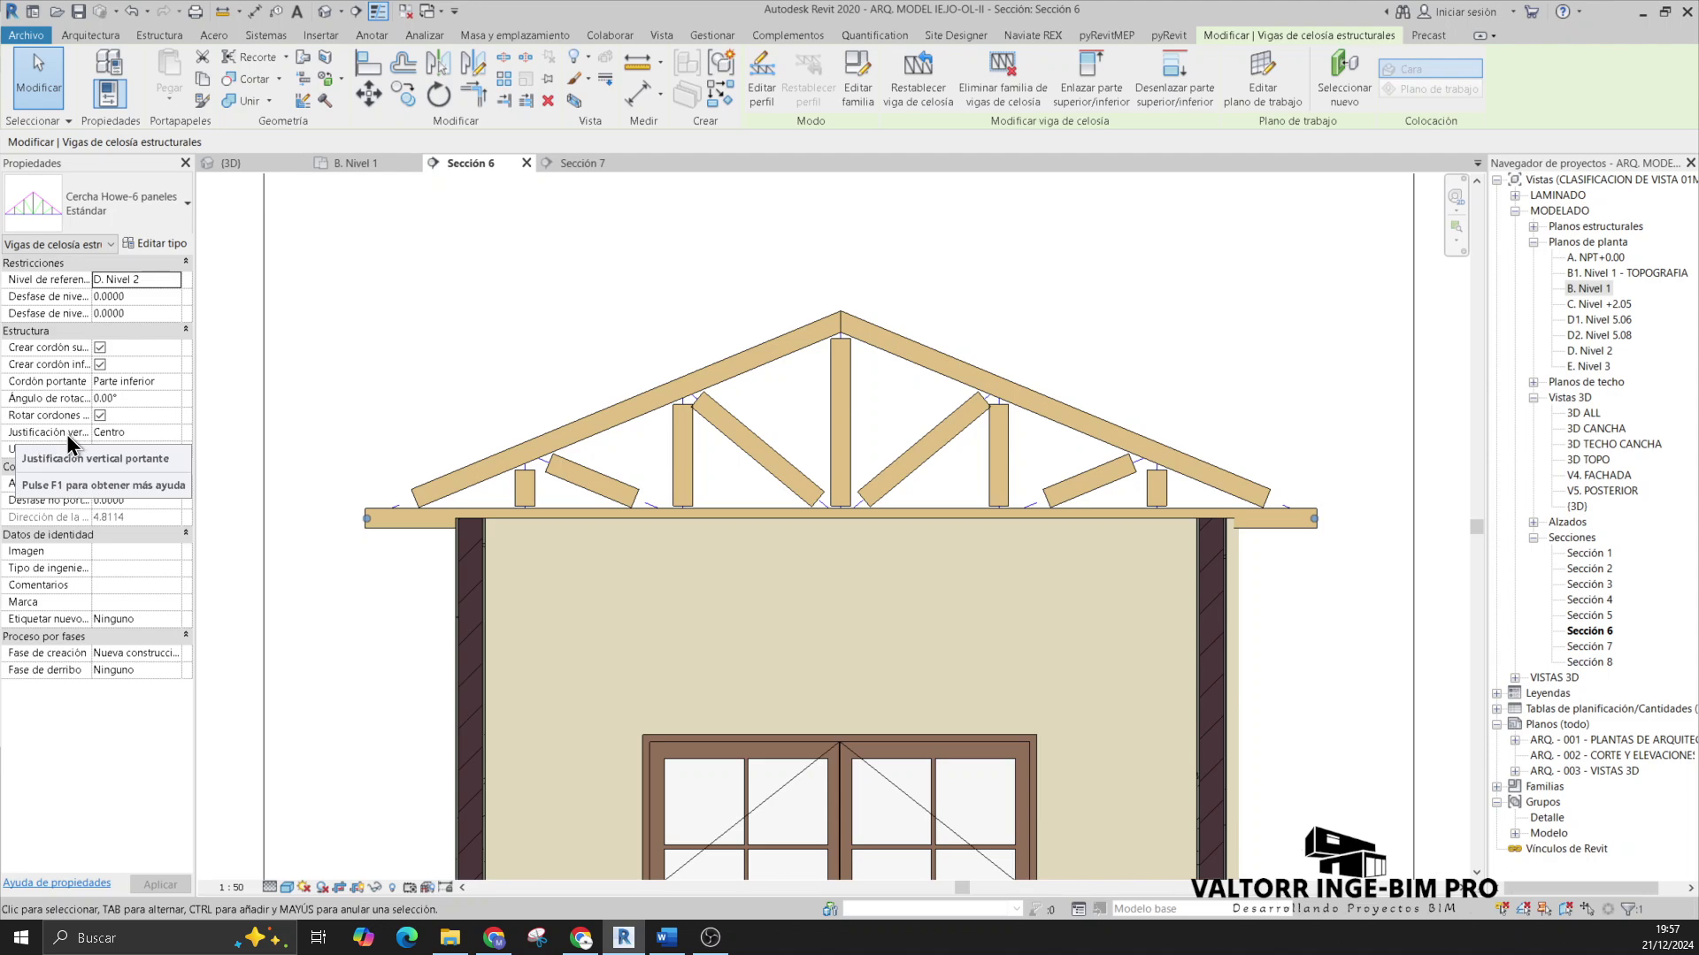
left_click(180, 433)
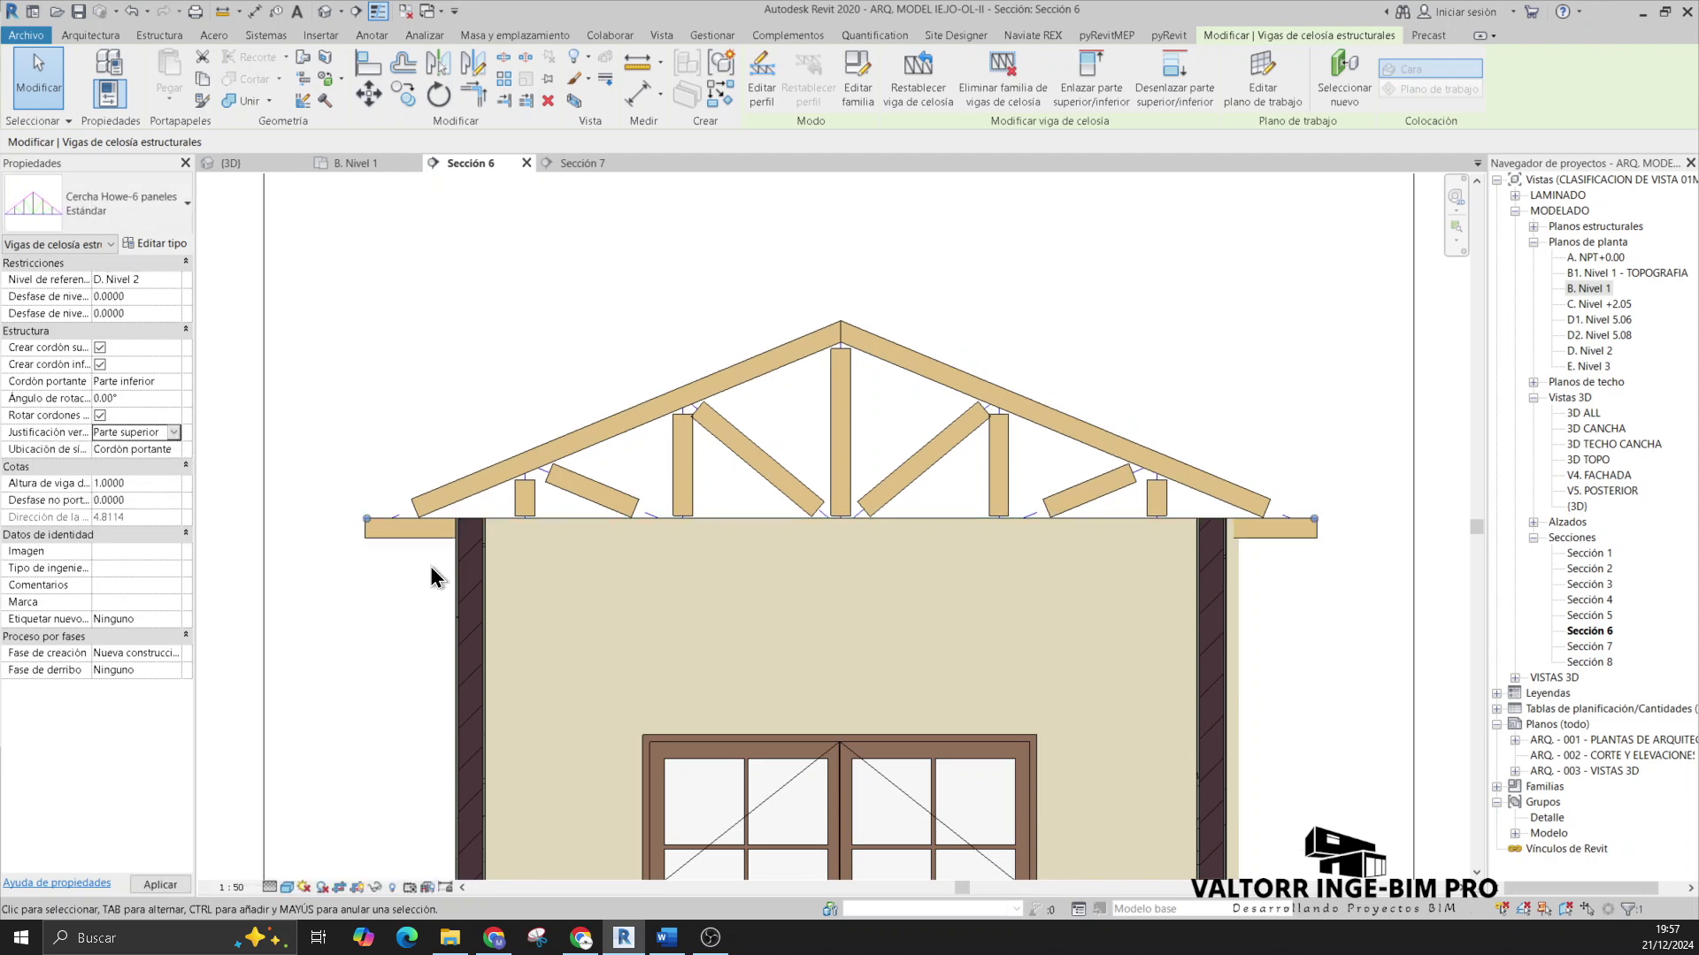
scroll(427, 575, "up", 3)
left_click(173, 432)
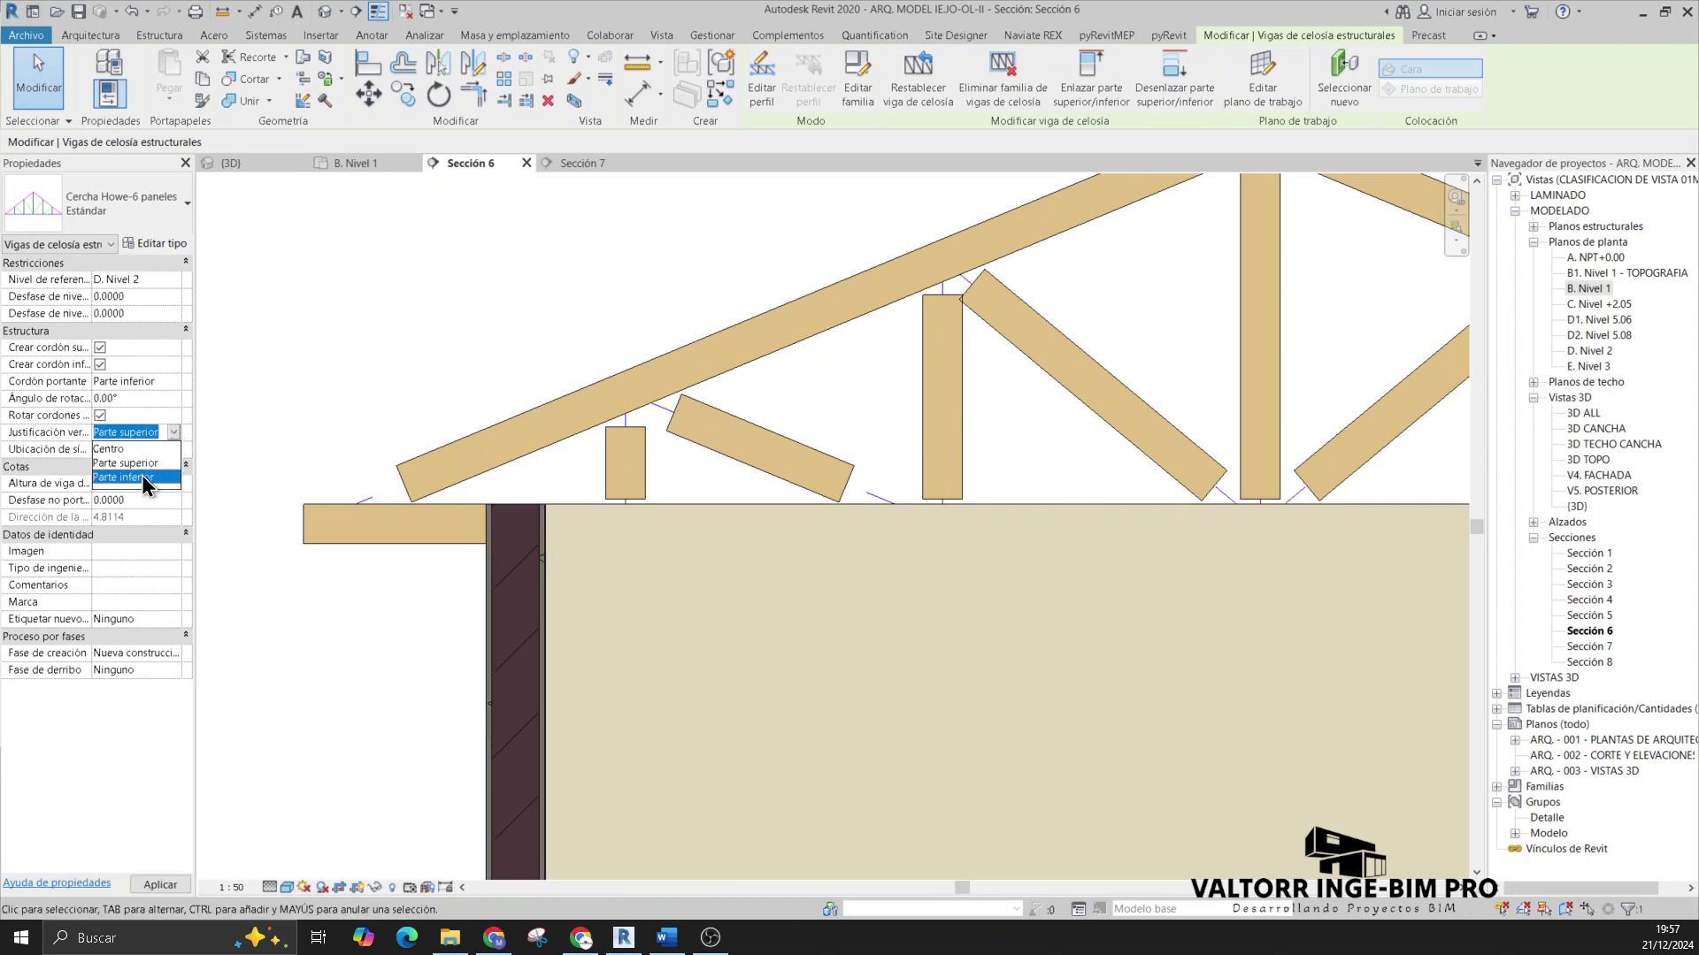
left_click(141, 477)
scroll(393, 589, "down", 3)
scroll(395, 600, "down", 1)
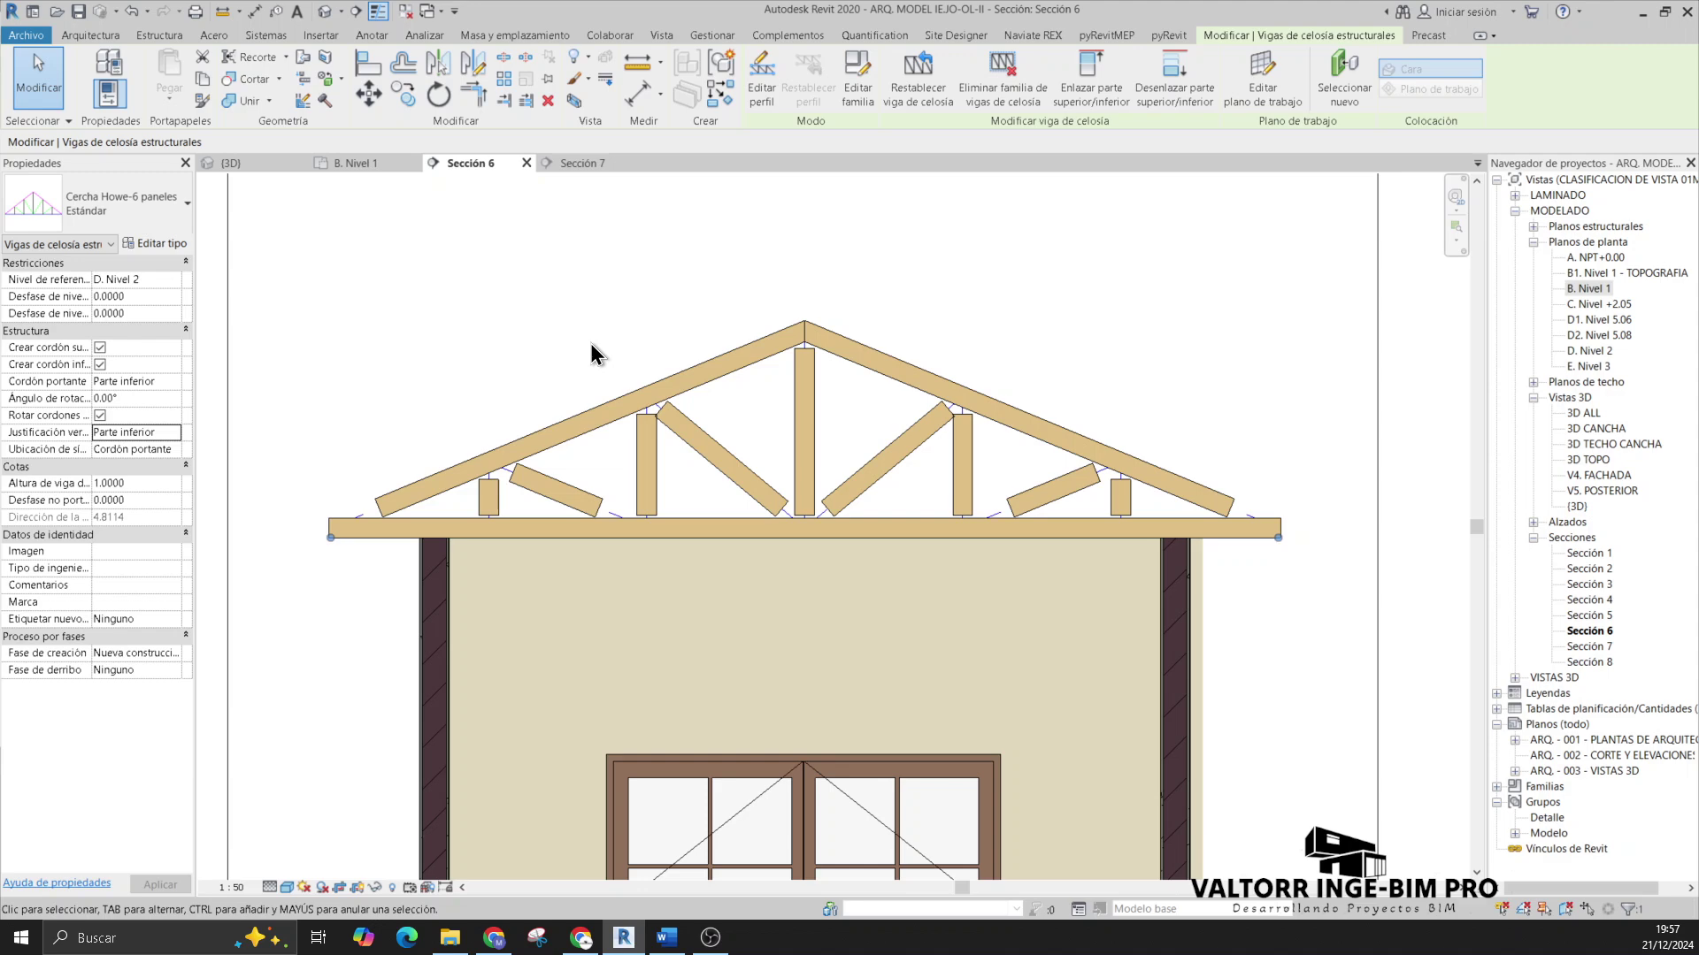
left_click(613, 392)
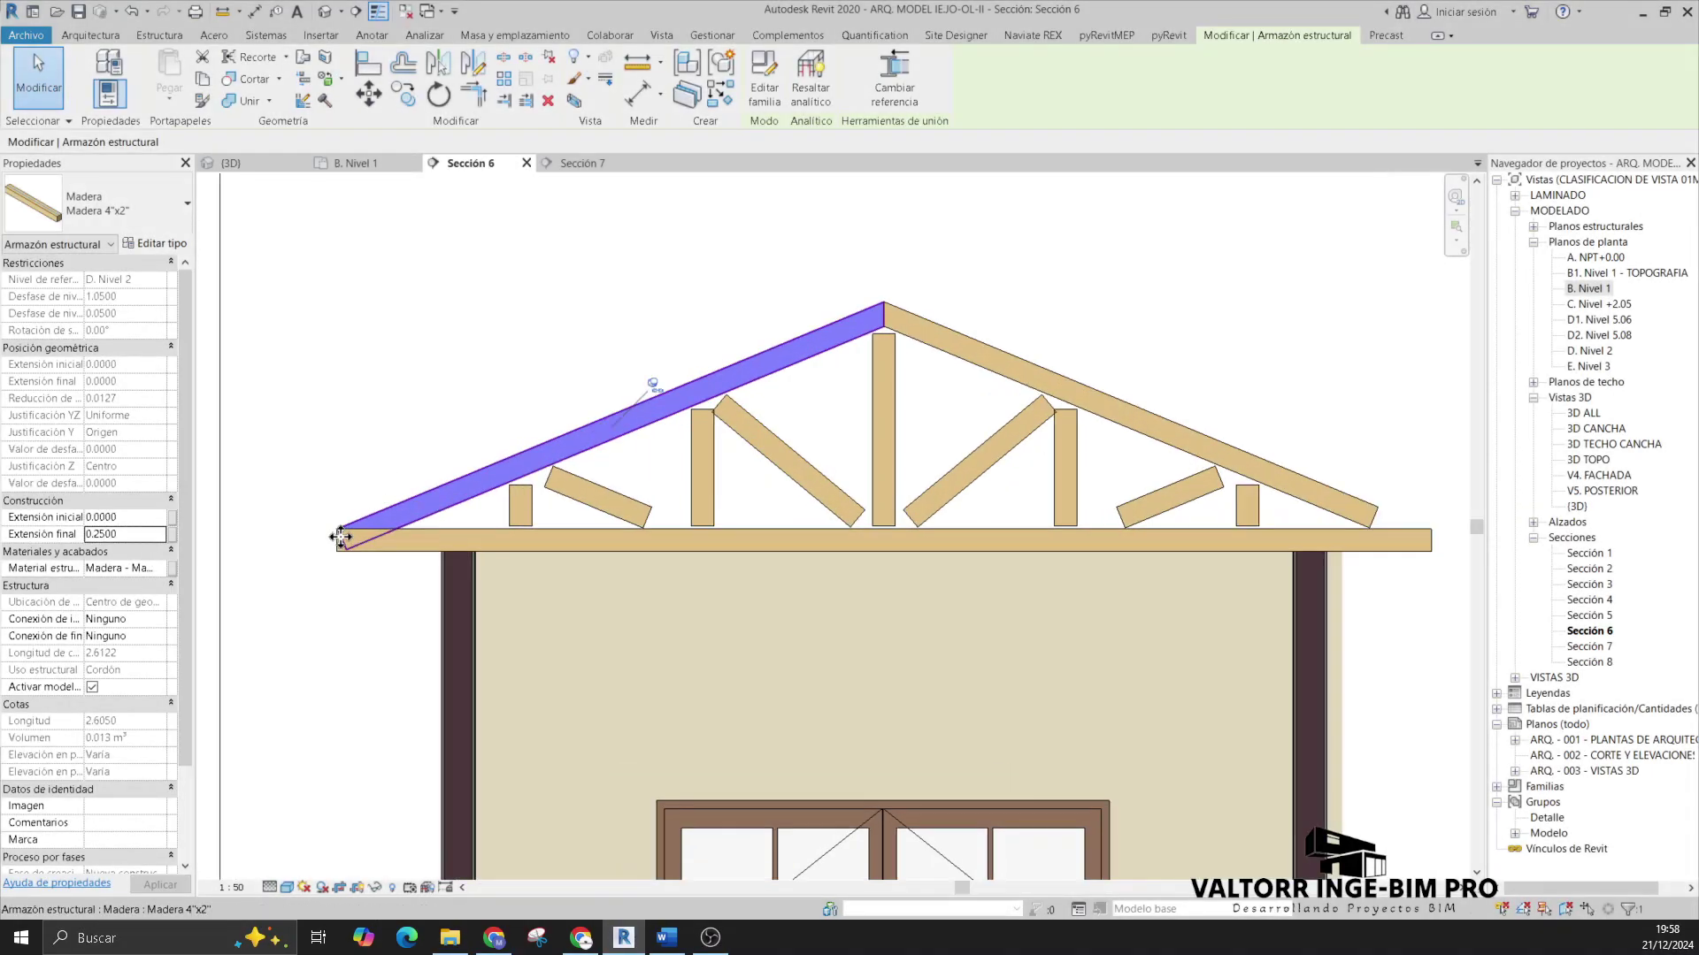
Step: Extend the right top chord 0.25 beyond the eave, matching the left chord
scroll(343, 535, "up", 10)
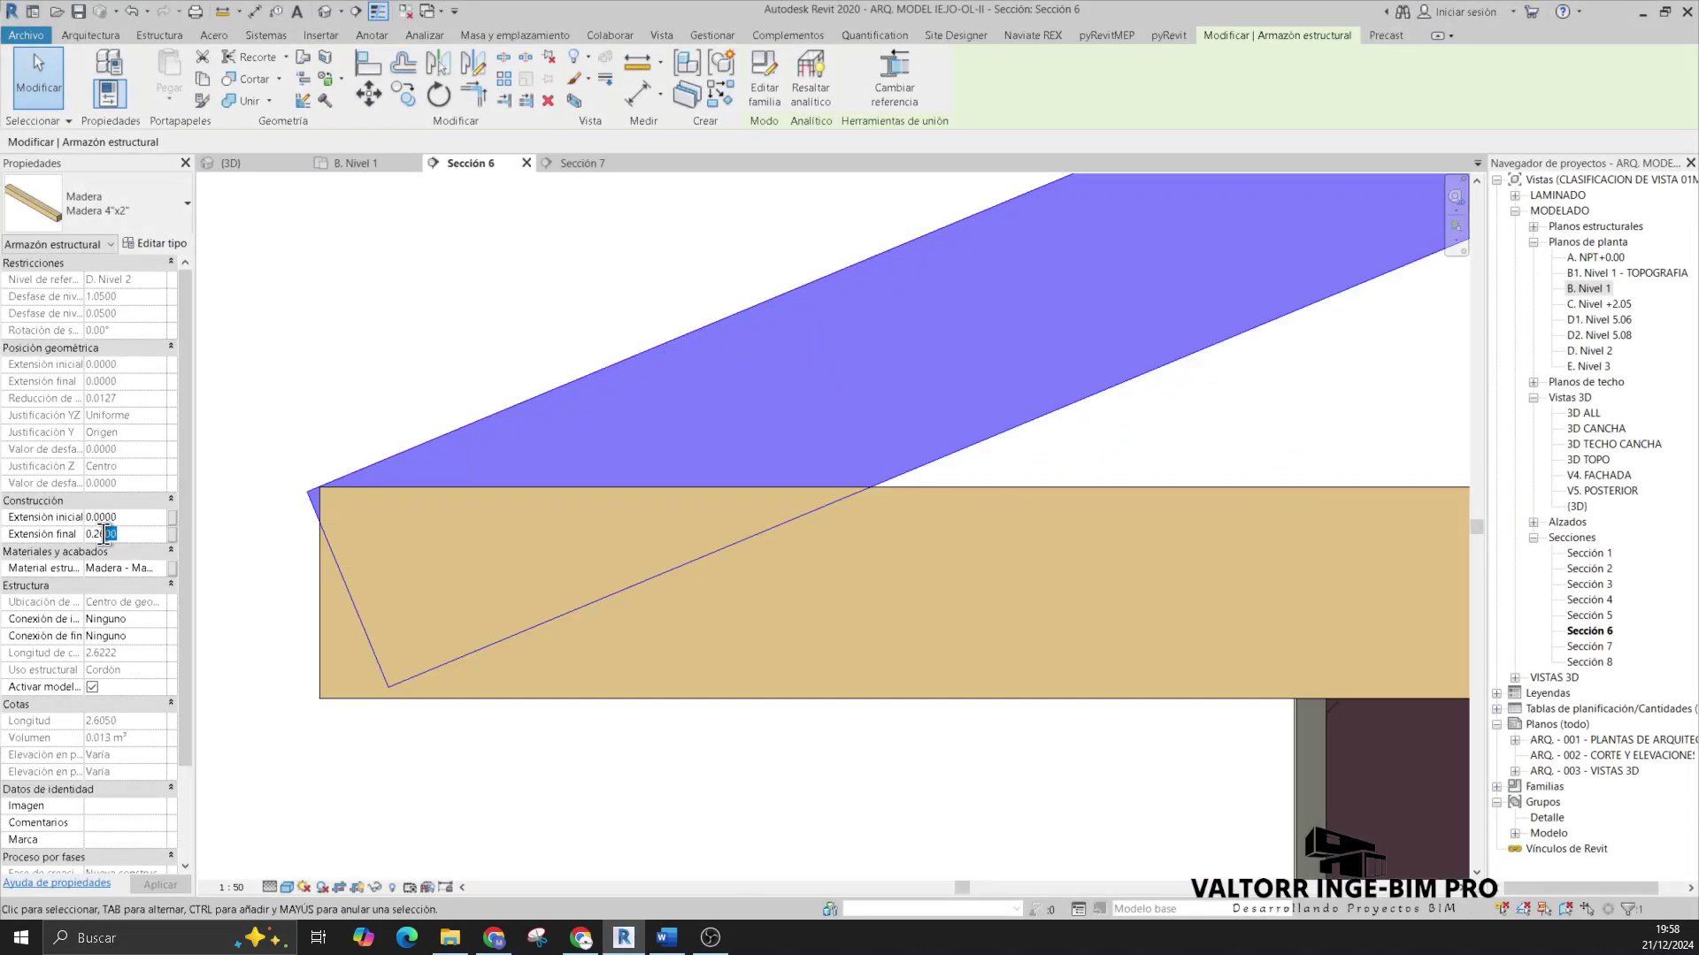
left_click(370, 376)
scroll(384, 614, "down", 3)
scroll(371, 644, "down", 3)
scroll(353, 621, "down", 3)
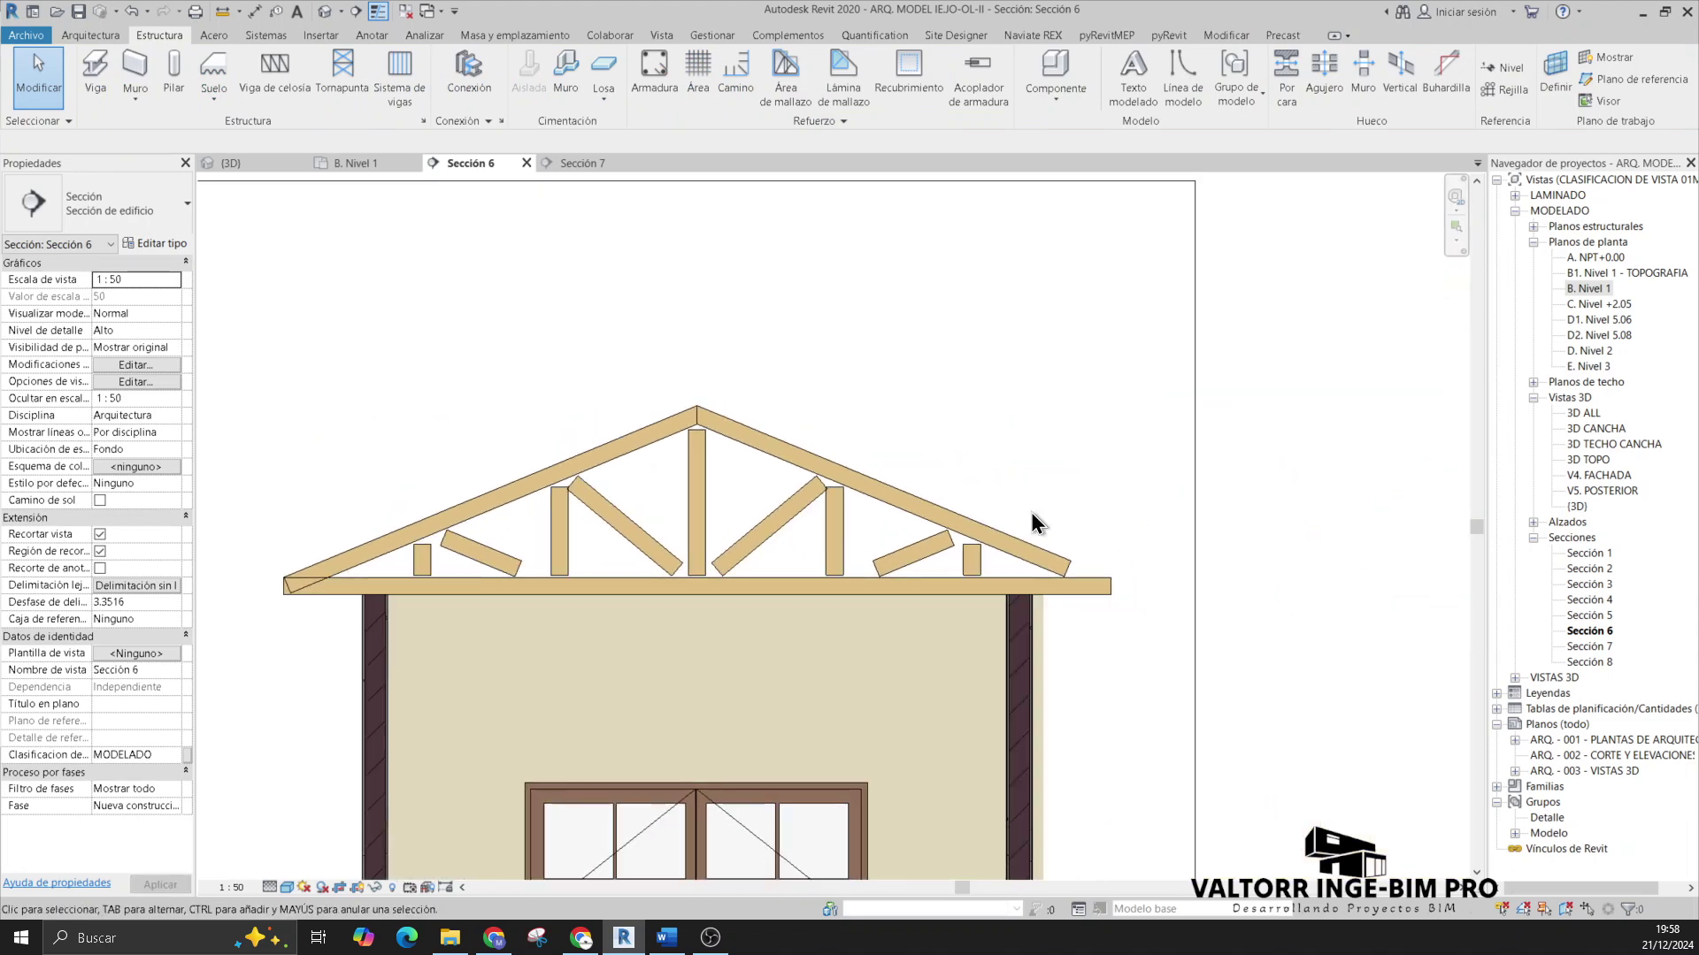
left_click(1030, 536)
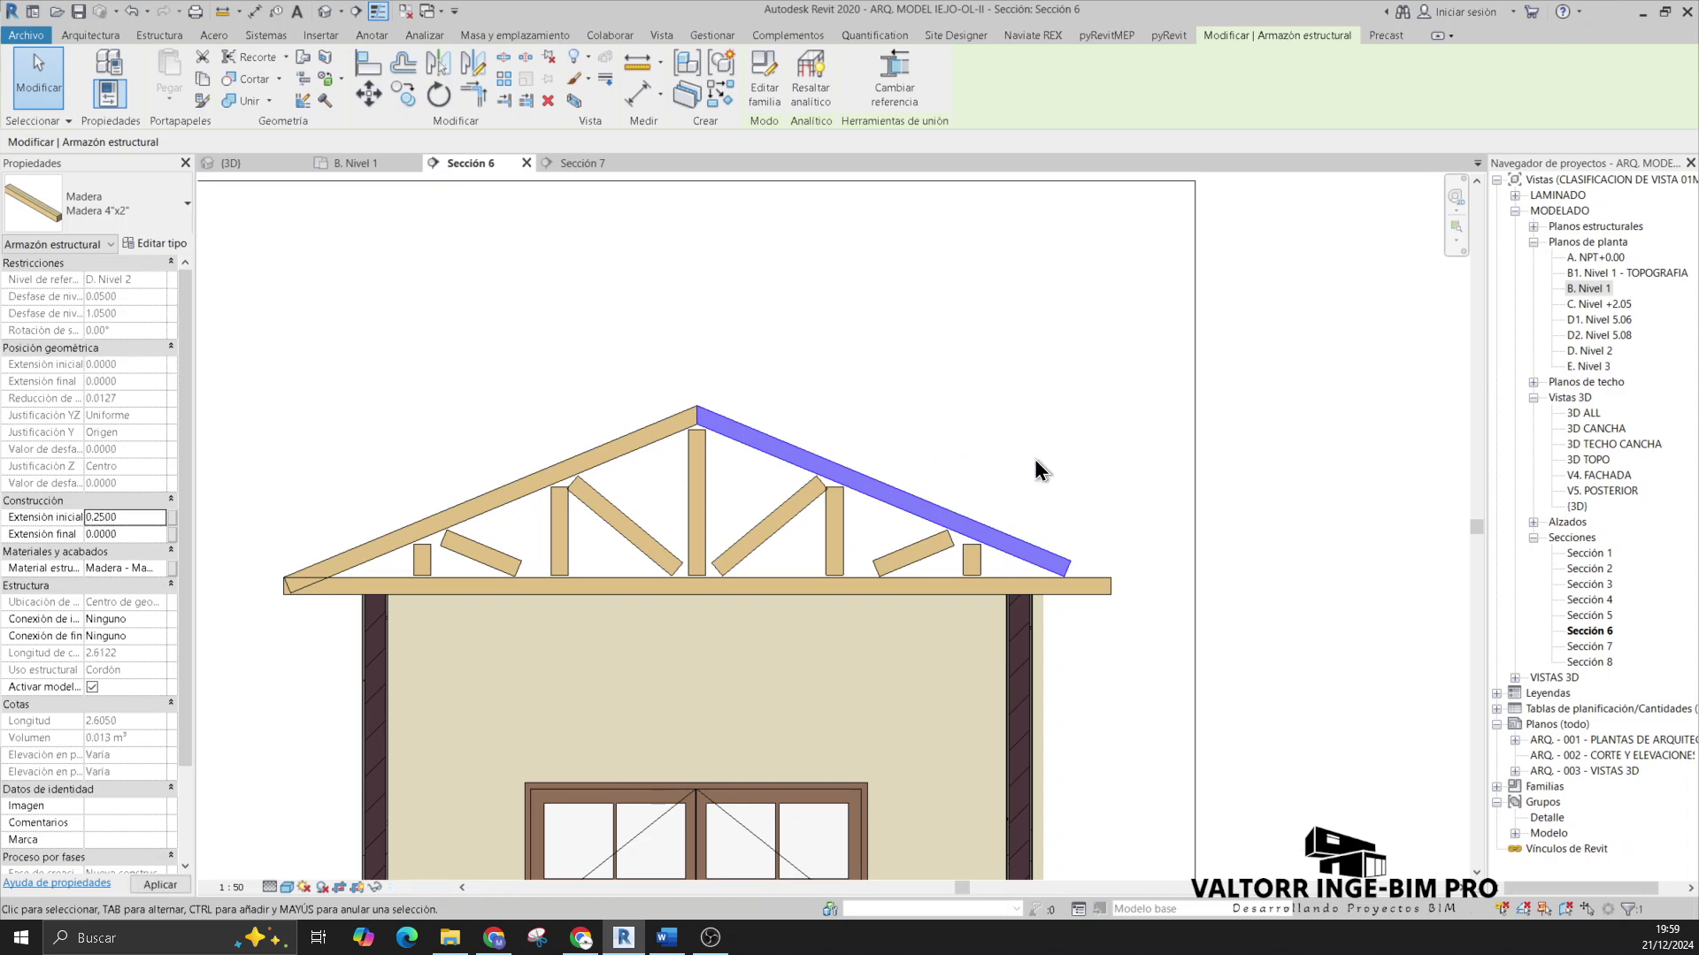
middle_click_drag(936, 421, 951, 413)
Step: Give the central vertical web a 0.1 start extension
left_click(633, 364)
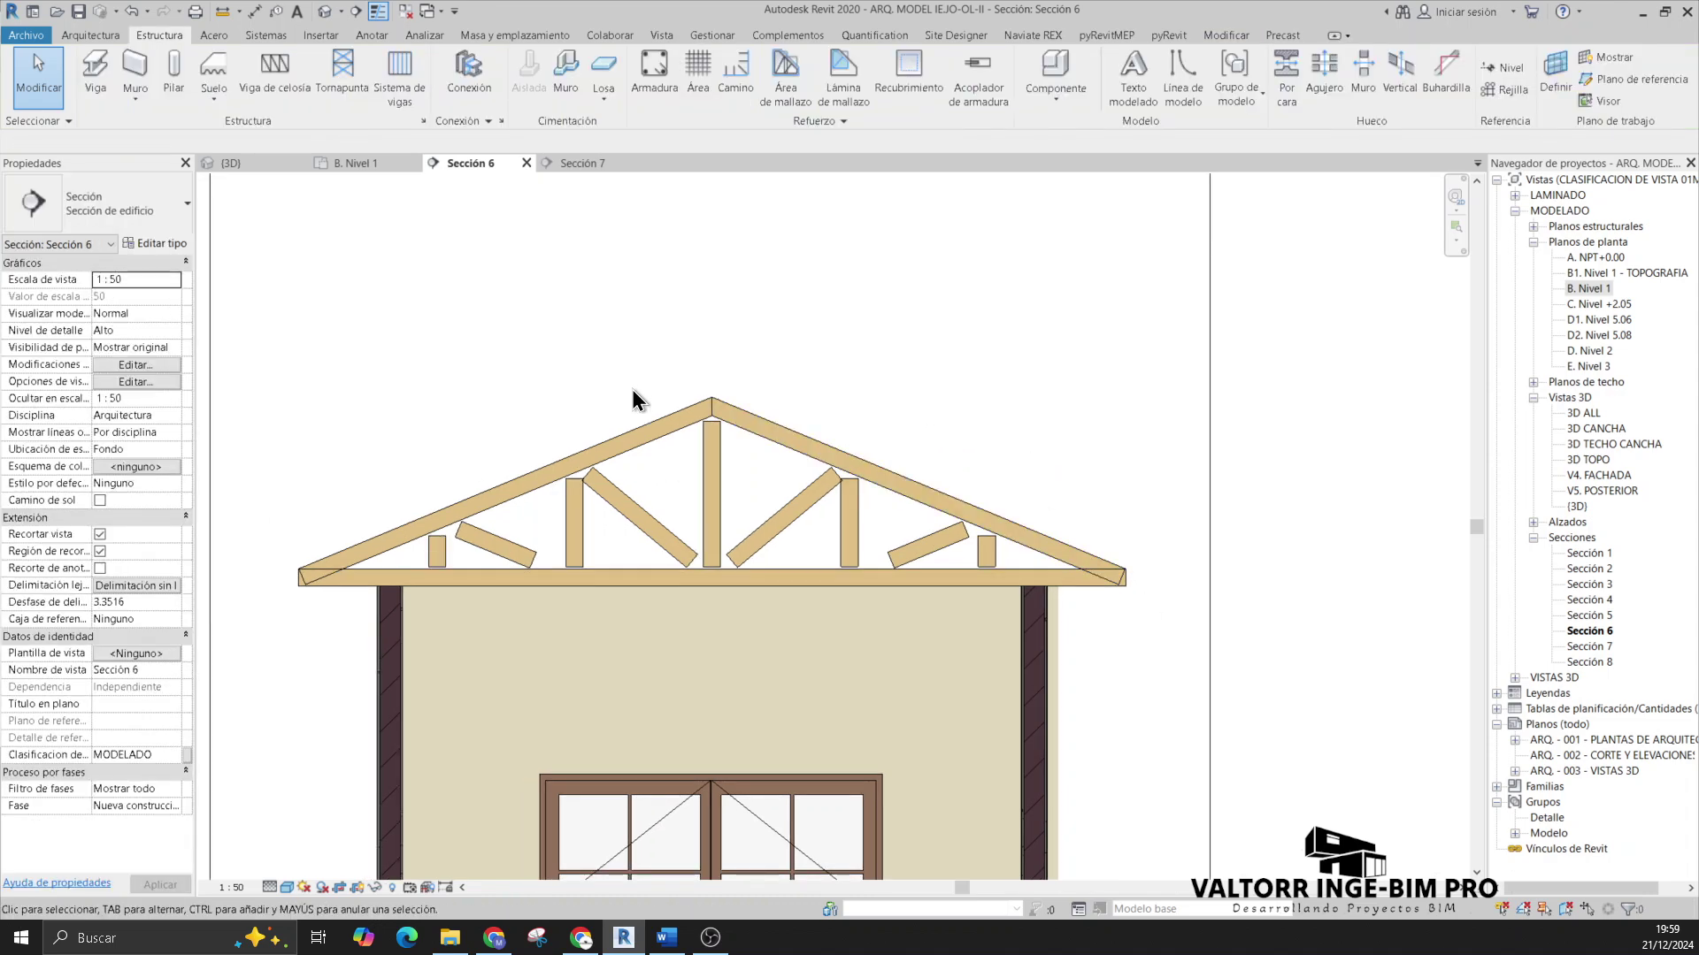
left_click(706, 486)
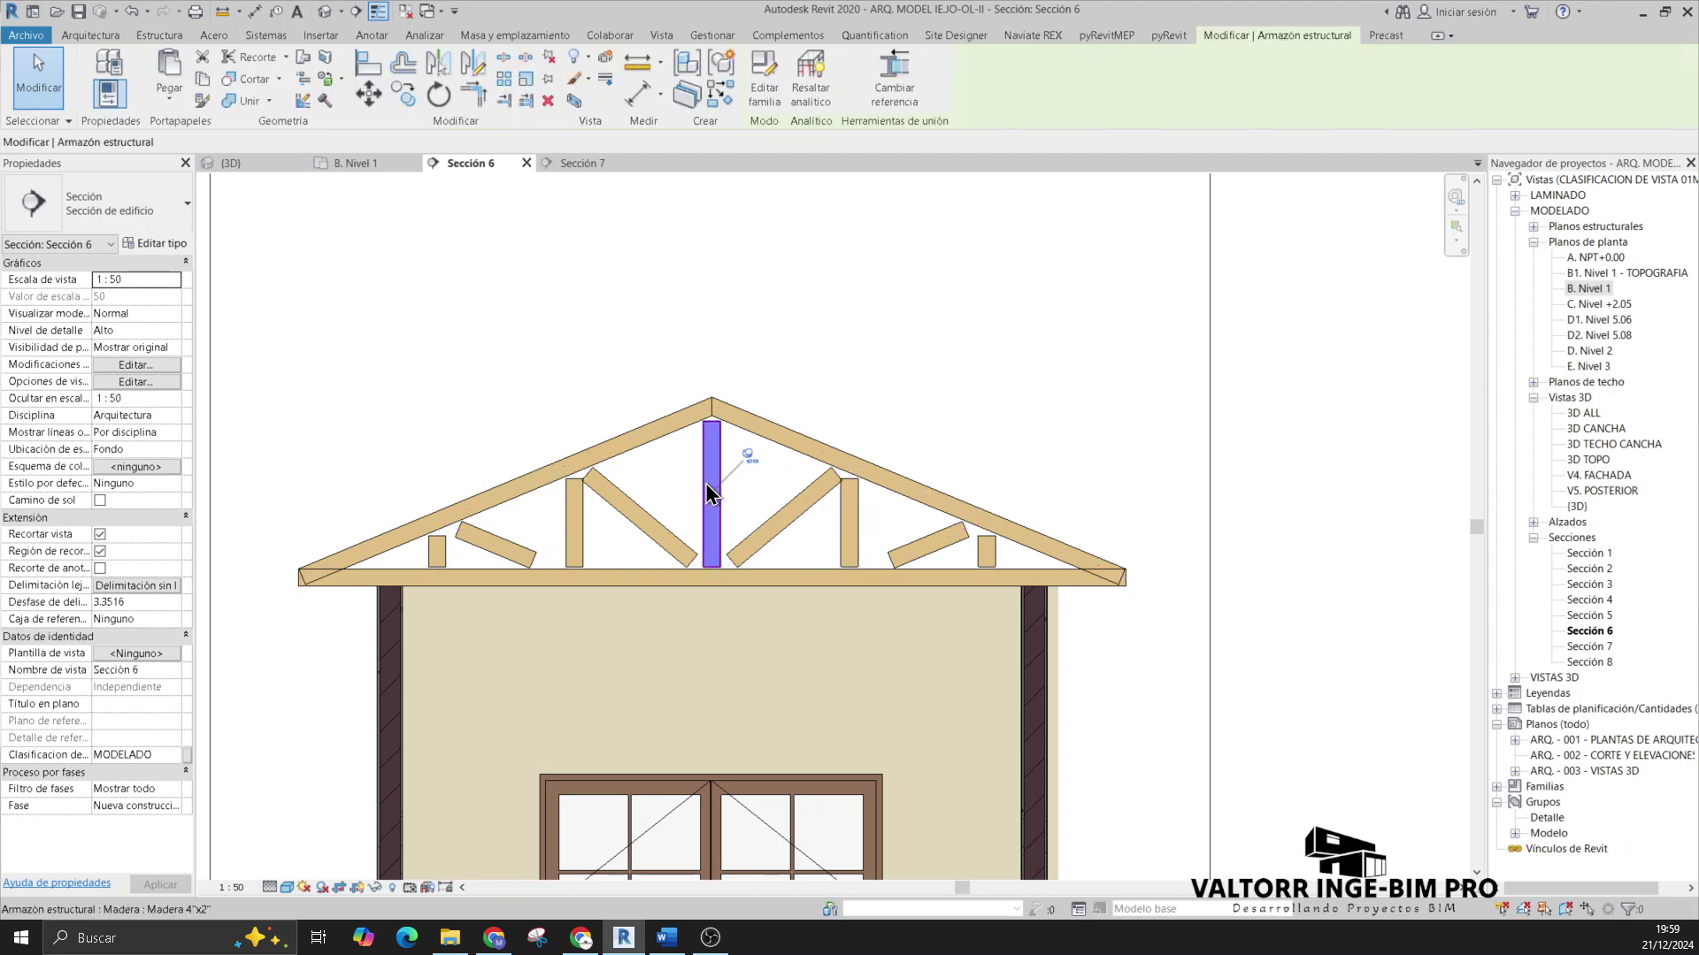
left_click(98, 501)
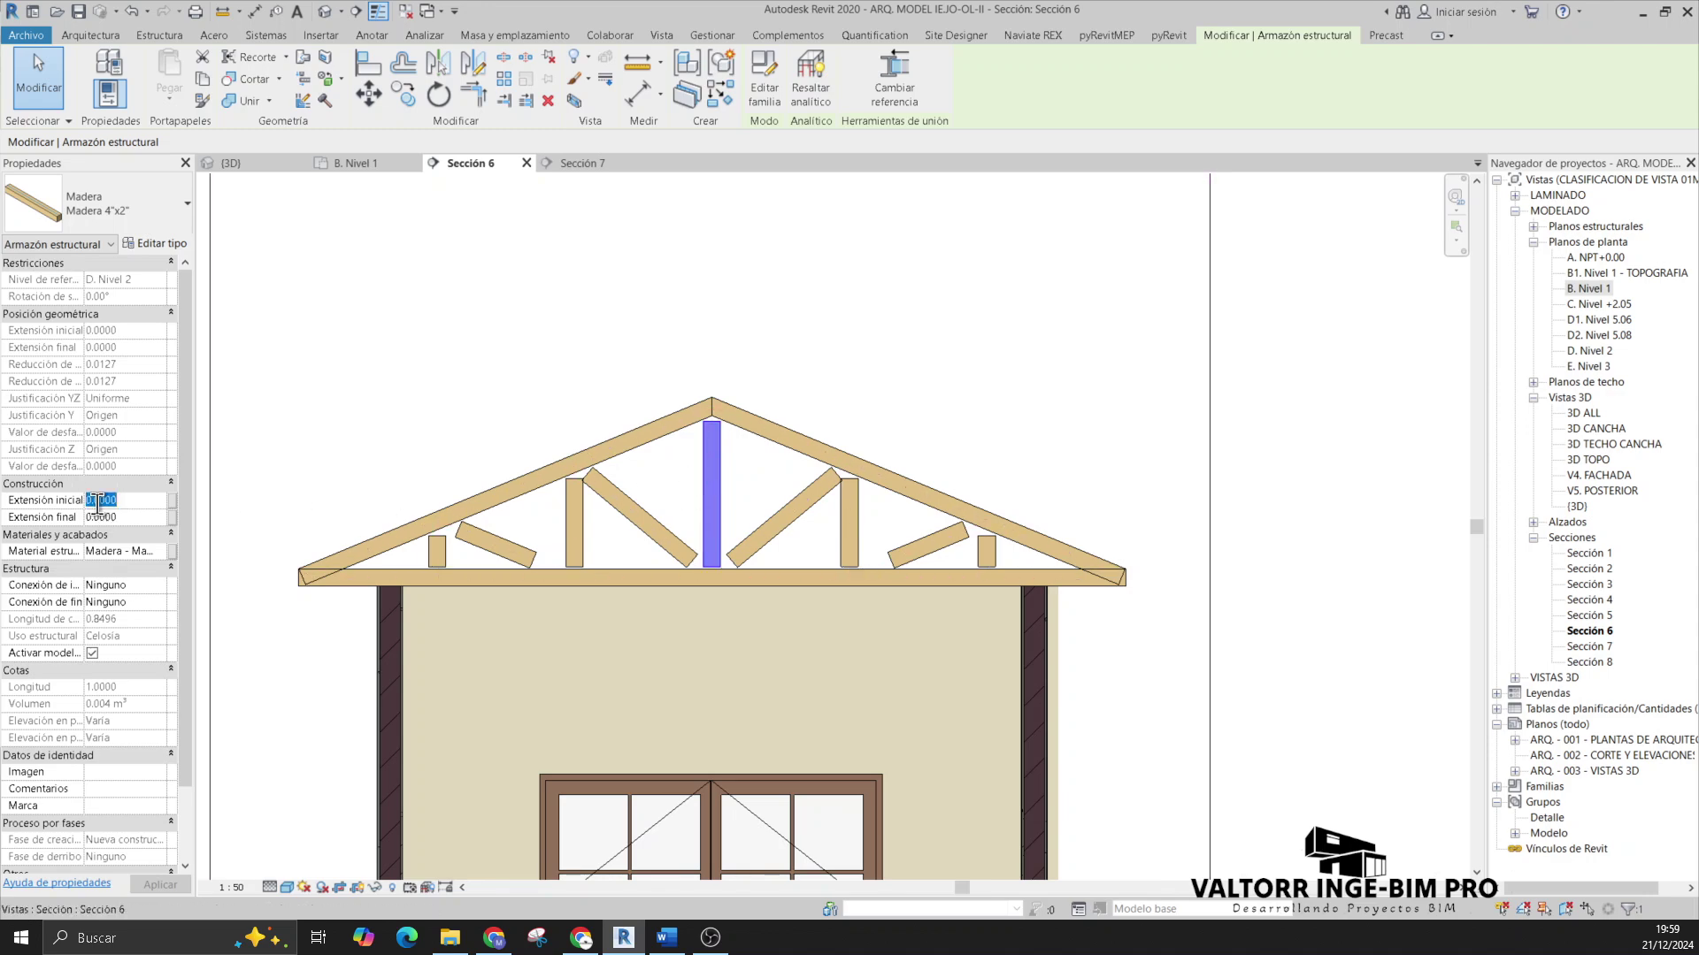
type("0.")
key("Return")
Step: Set the central vertical web's end extension to 0.05
type(".05")
key("Return")
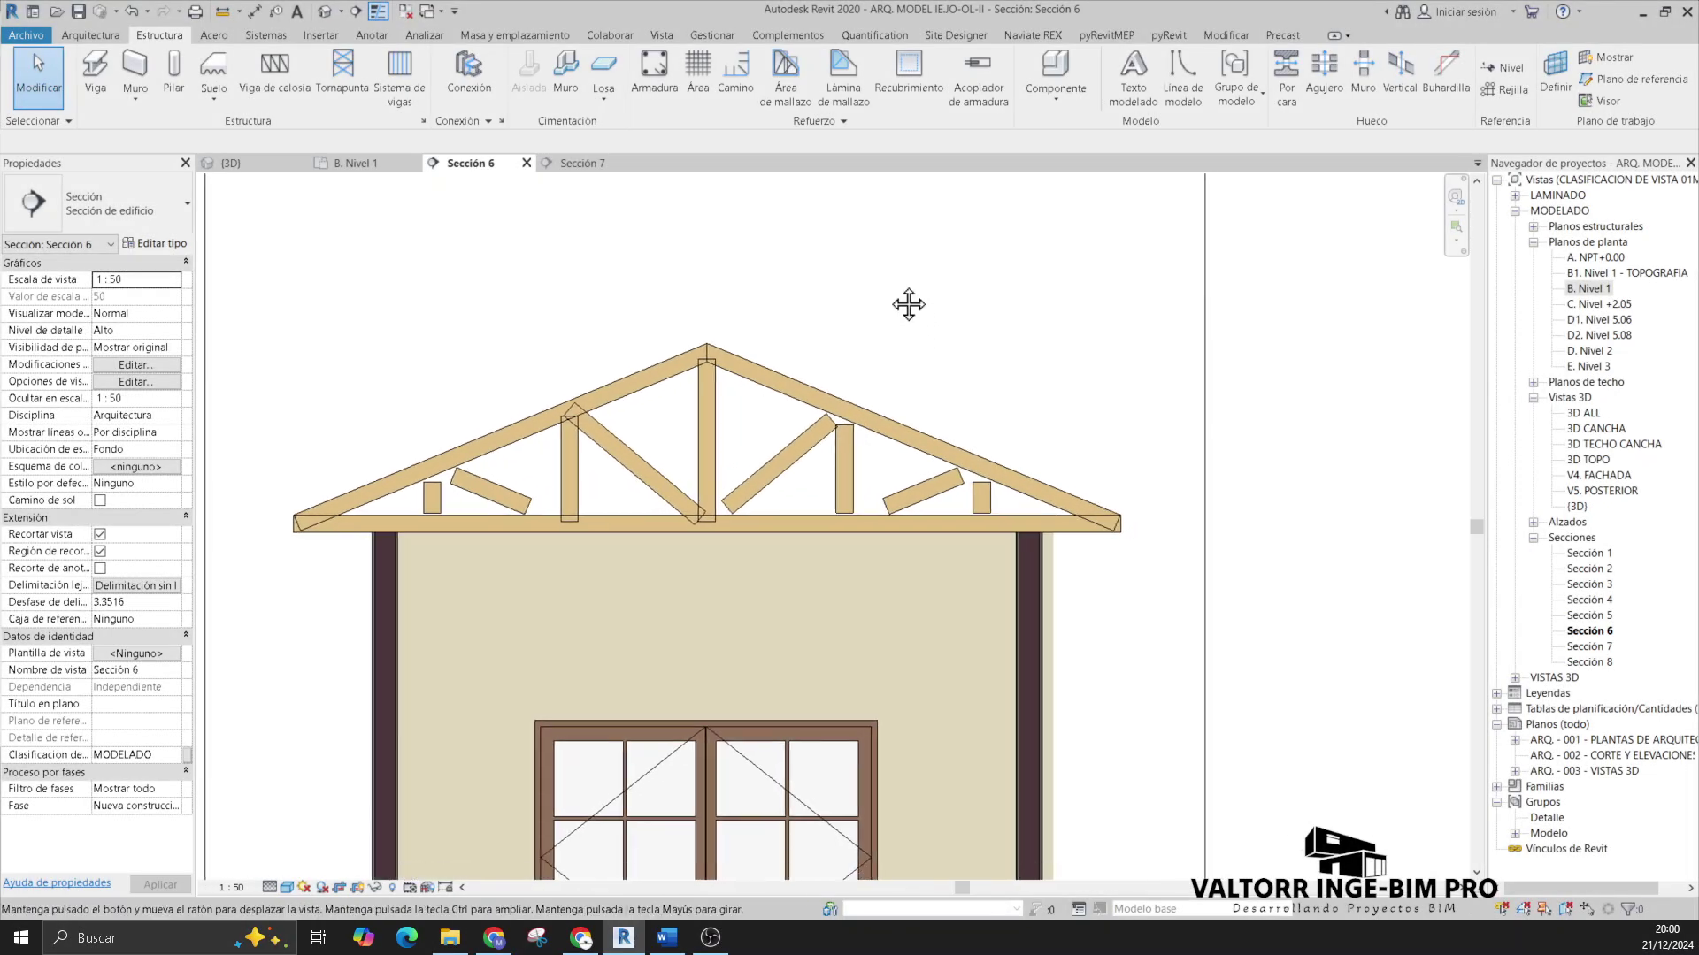
middle_click_drag(908, 304, 911, 286)
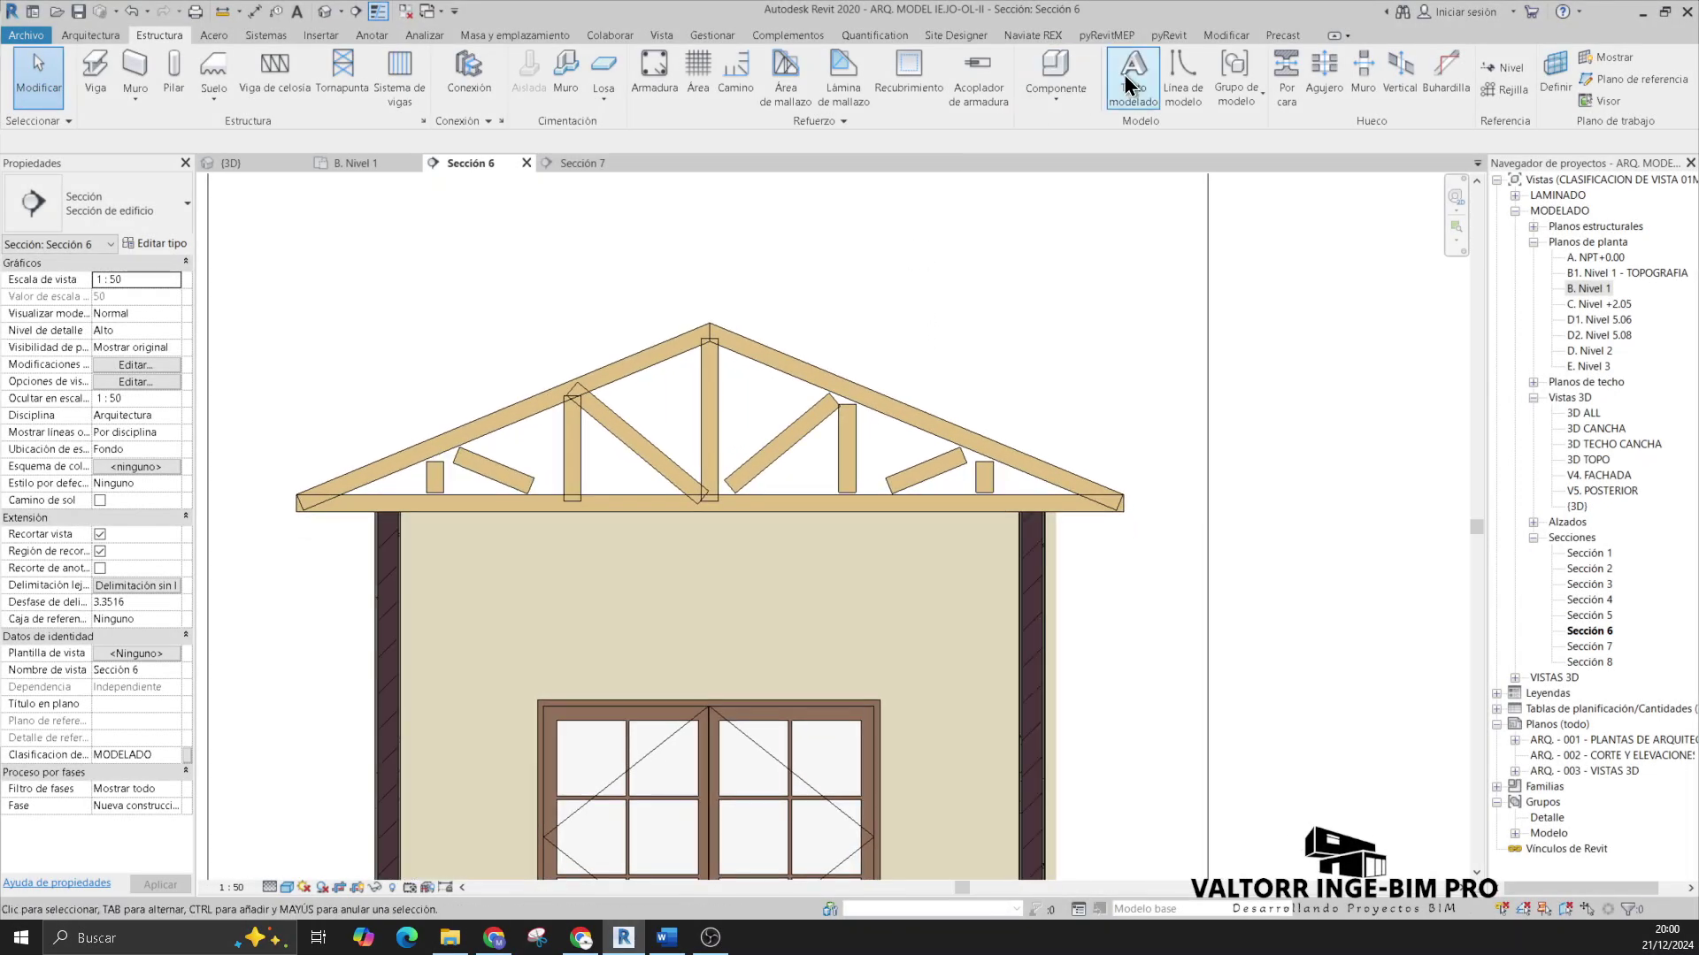
Step: Match a vertical web's type onto the right vertical and small right vertical webs
left_click(1218, 40)
middle_click_drag(467, 298, 456, 291)
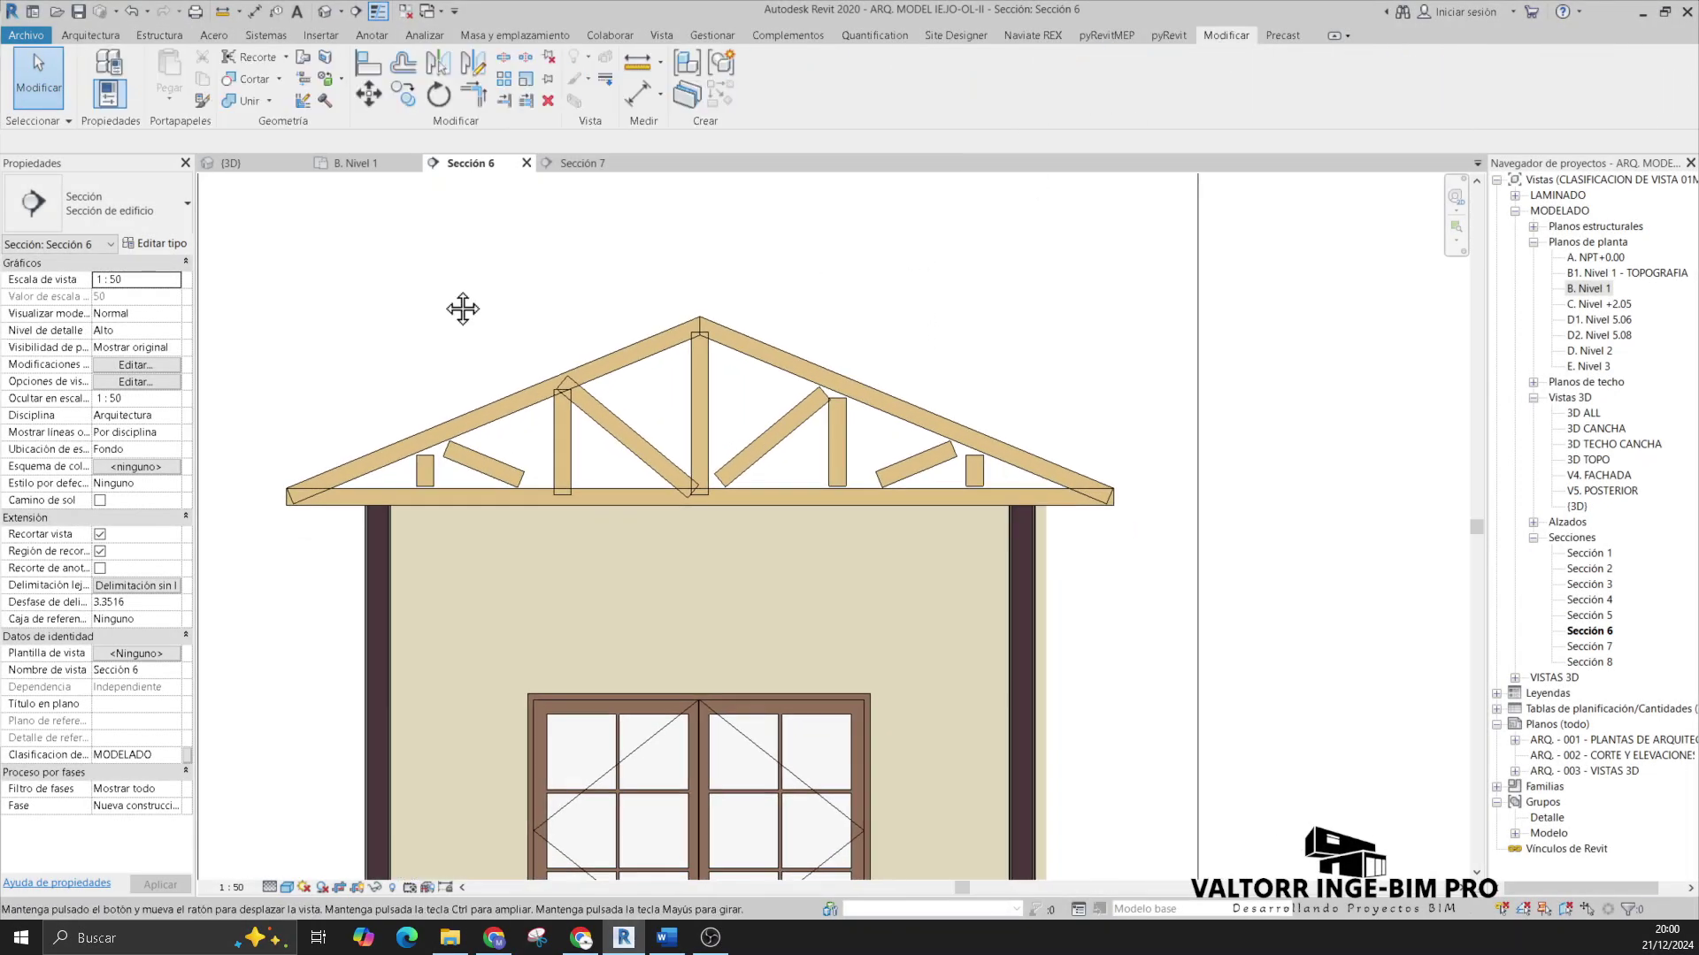
left_click(203, 101)
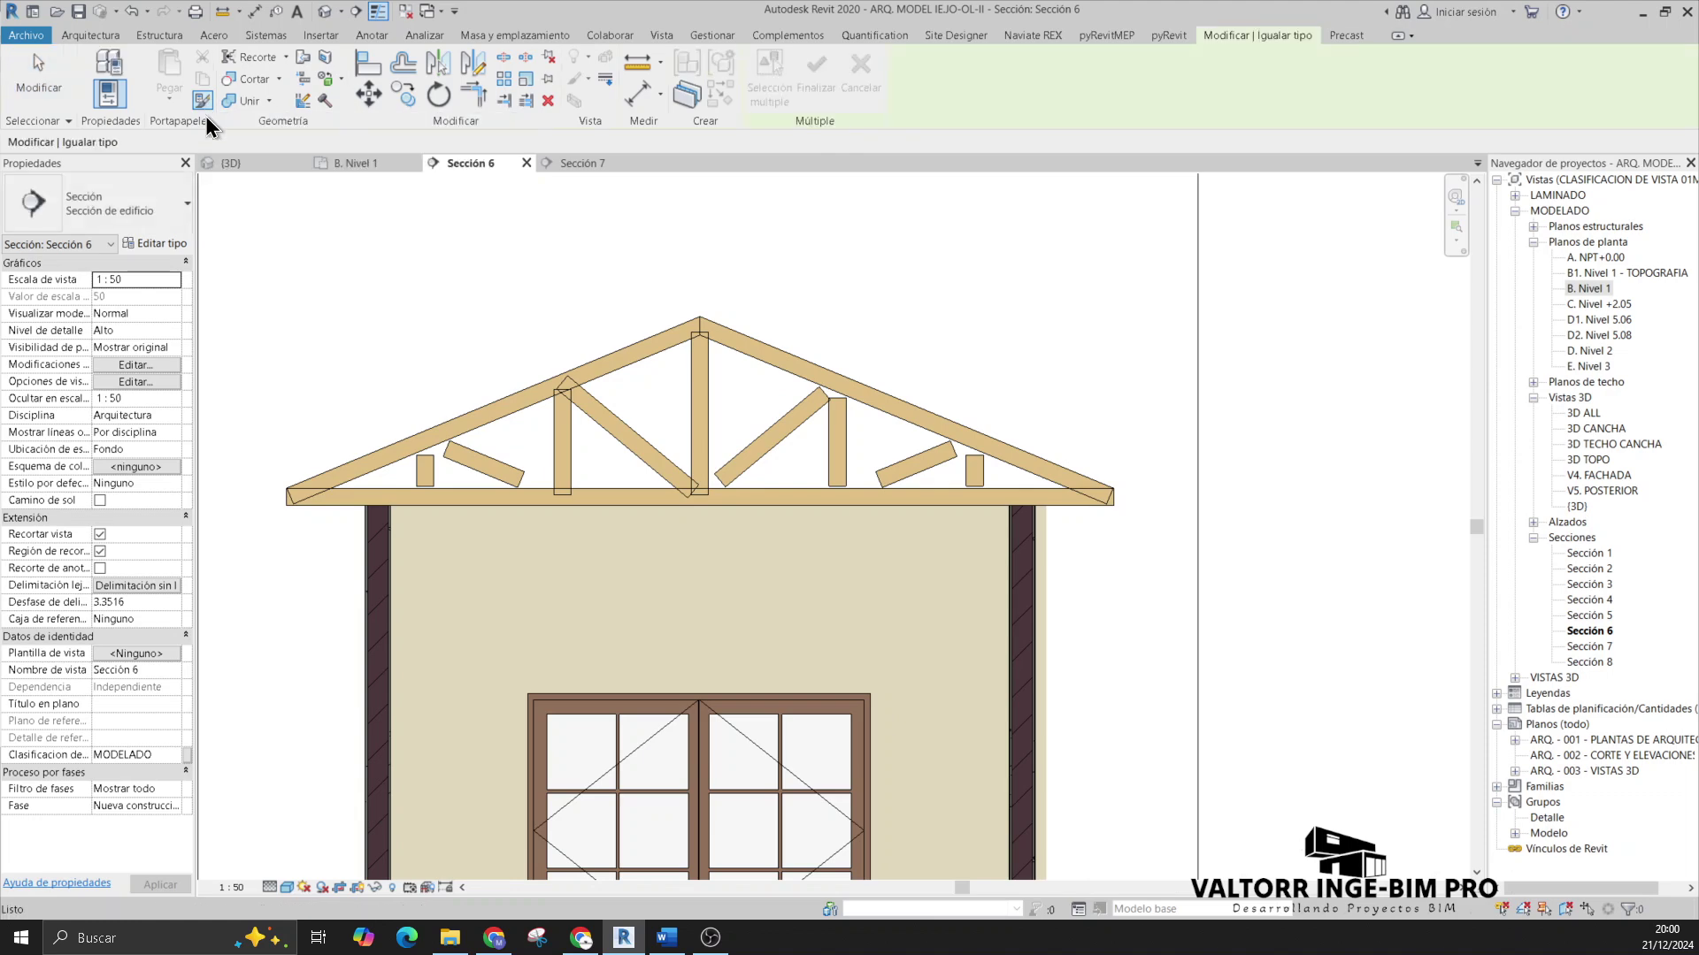
middle_click_drag(341, 305, 358, 316)
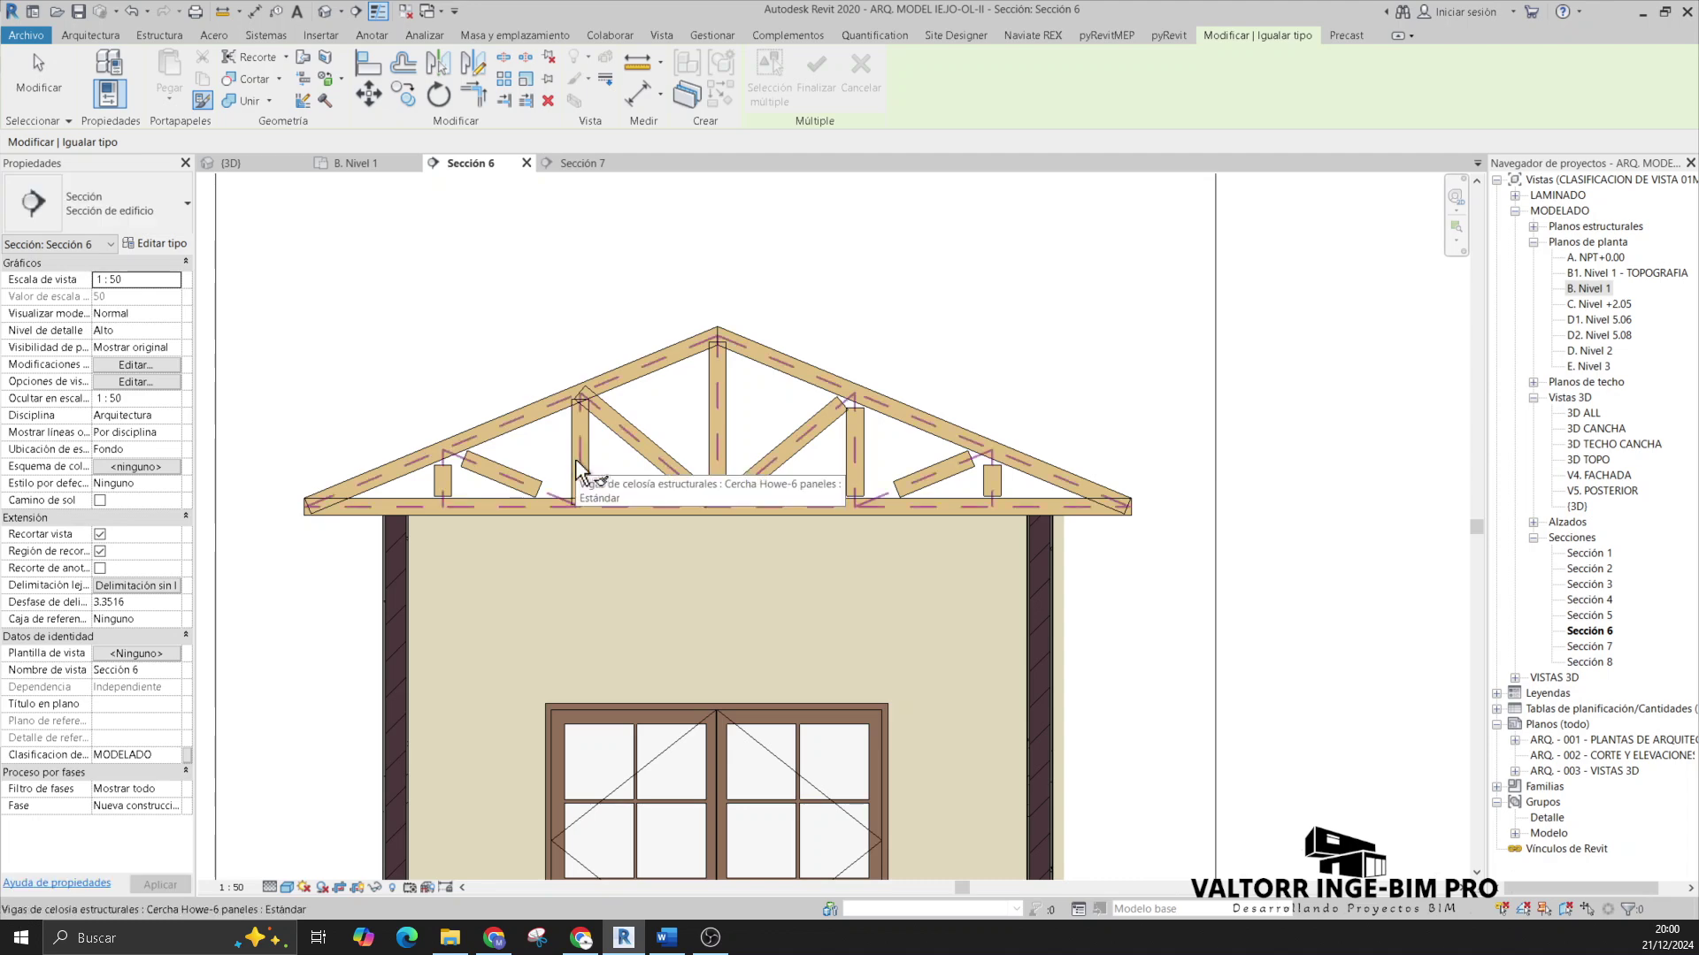
key("Tab")
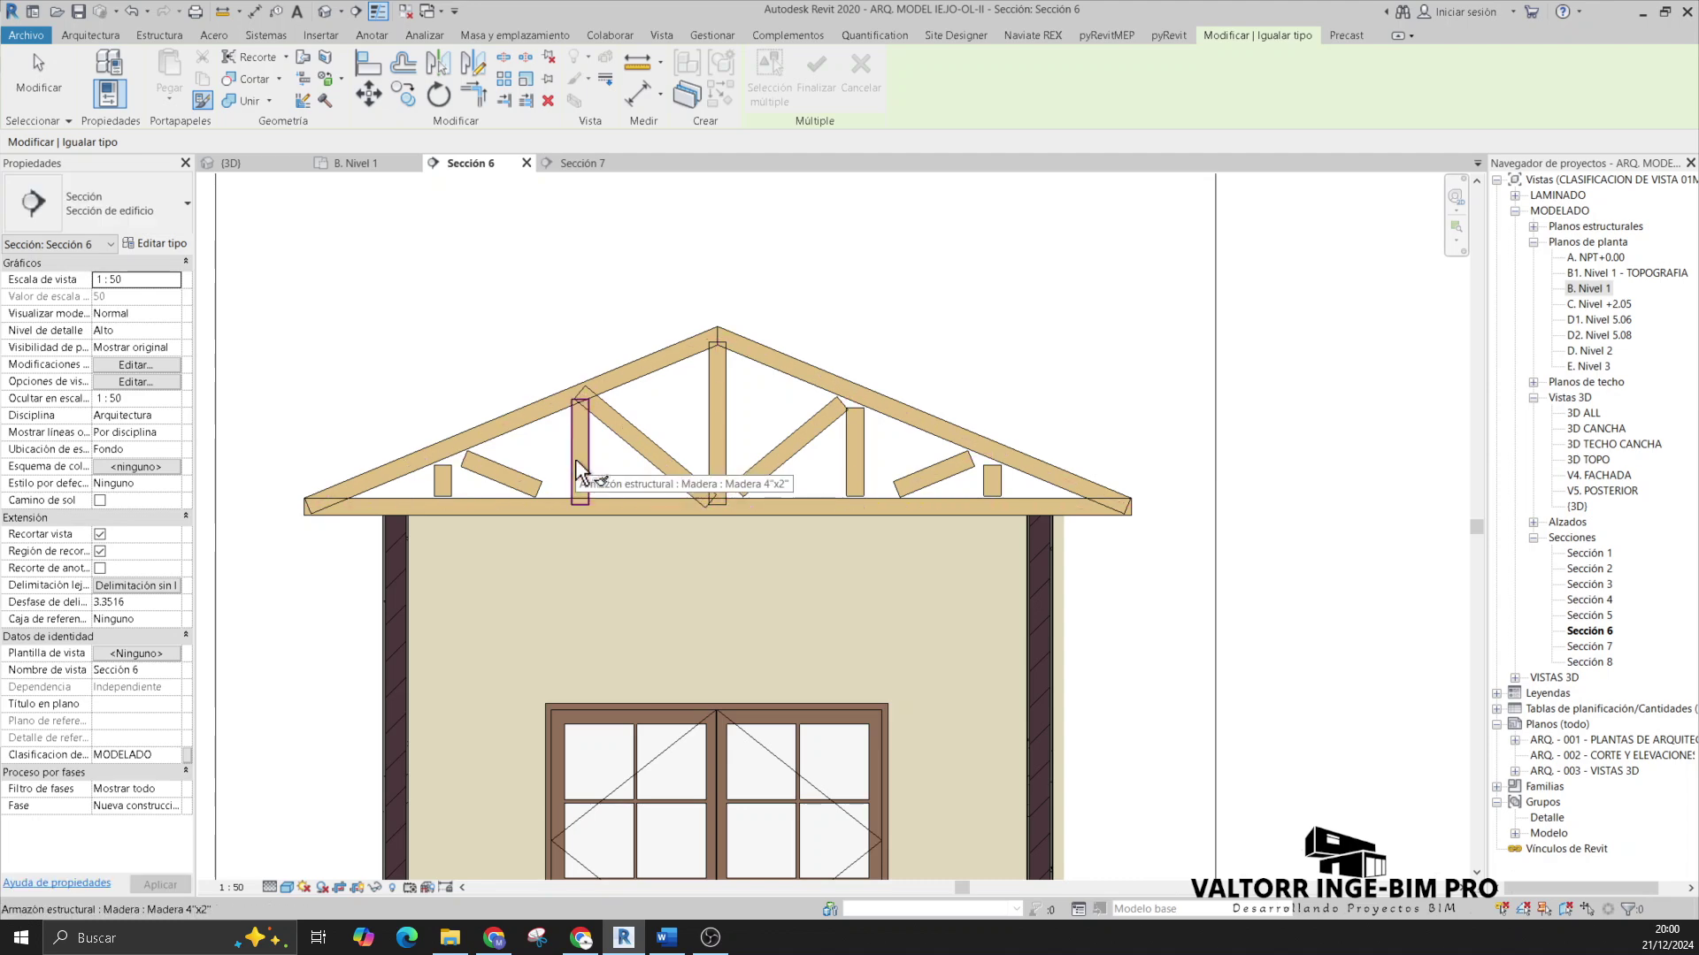
left_click(576, 461)
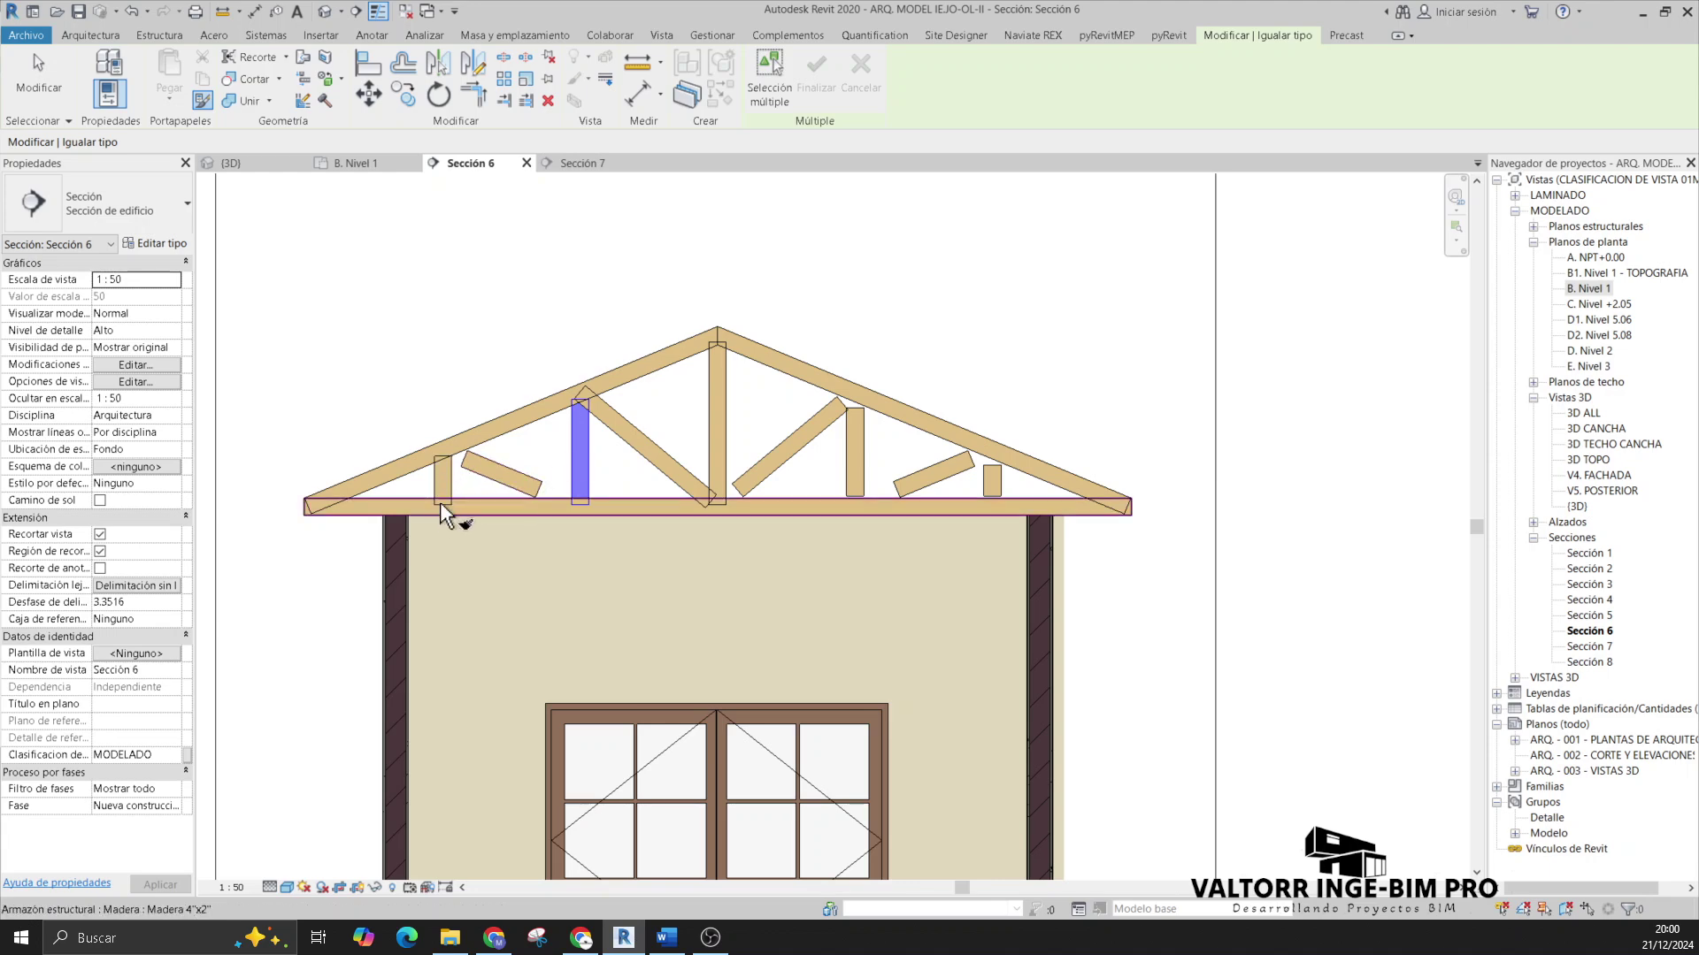
left_click(857, 455)
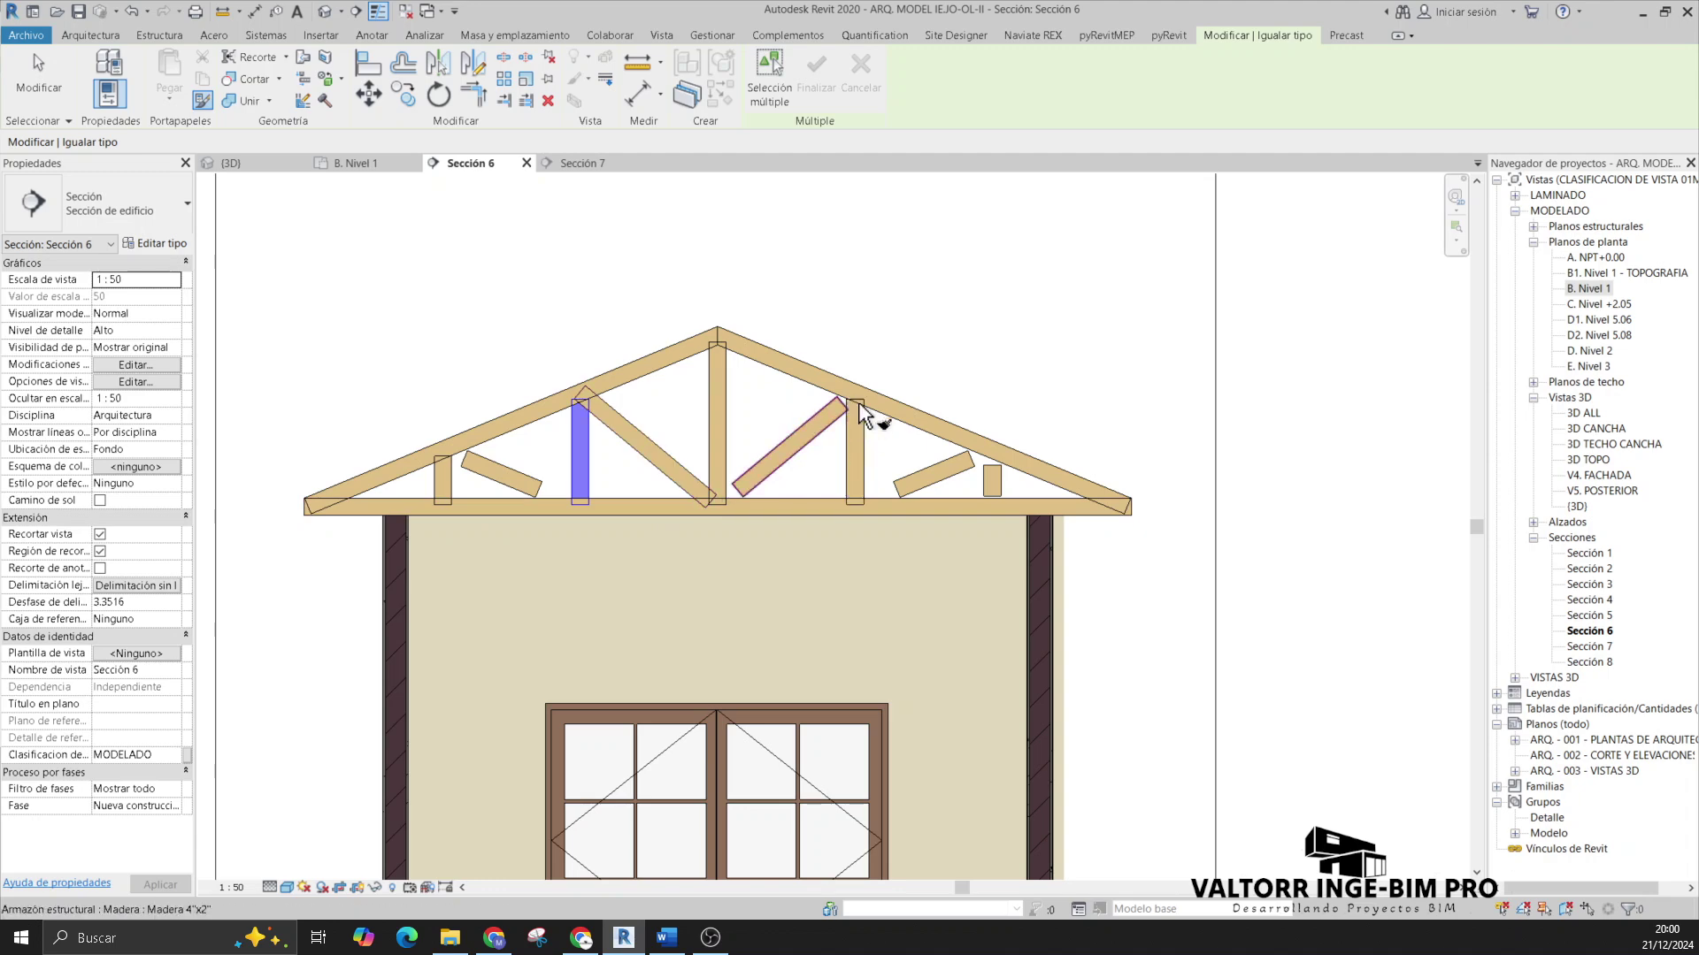
left_click(991, 487)
Step: Apply the same web type to the left small, right and right small diagonals
middle_click_drag(590, 335, 633, 353)
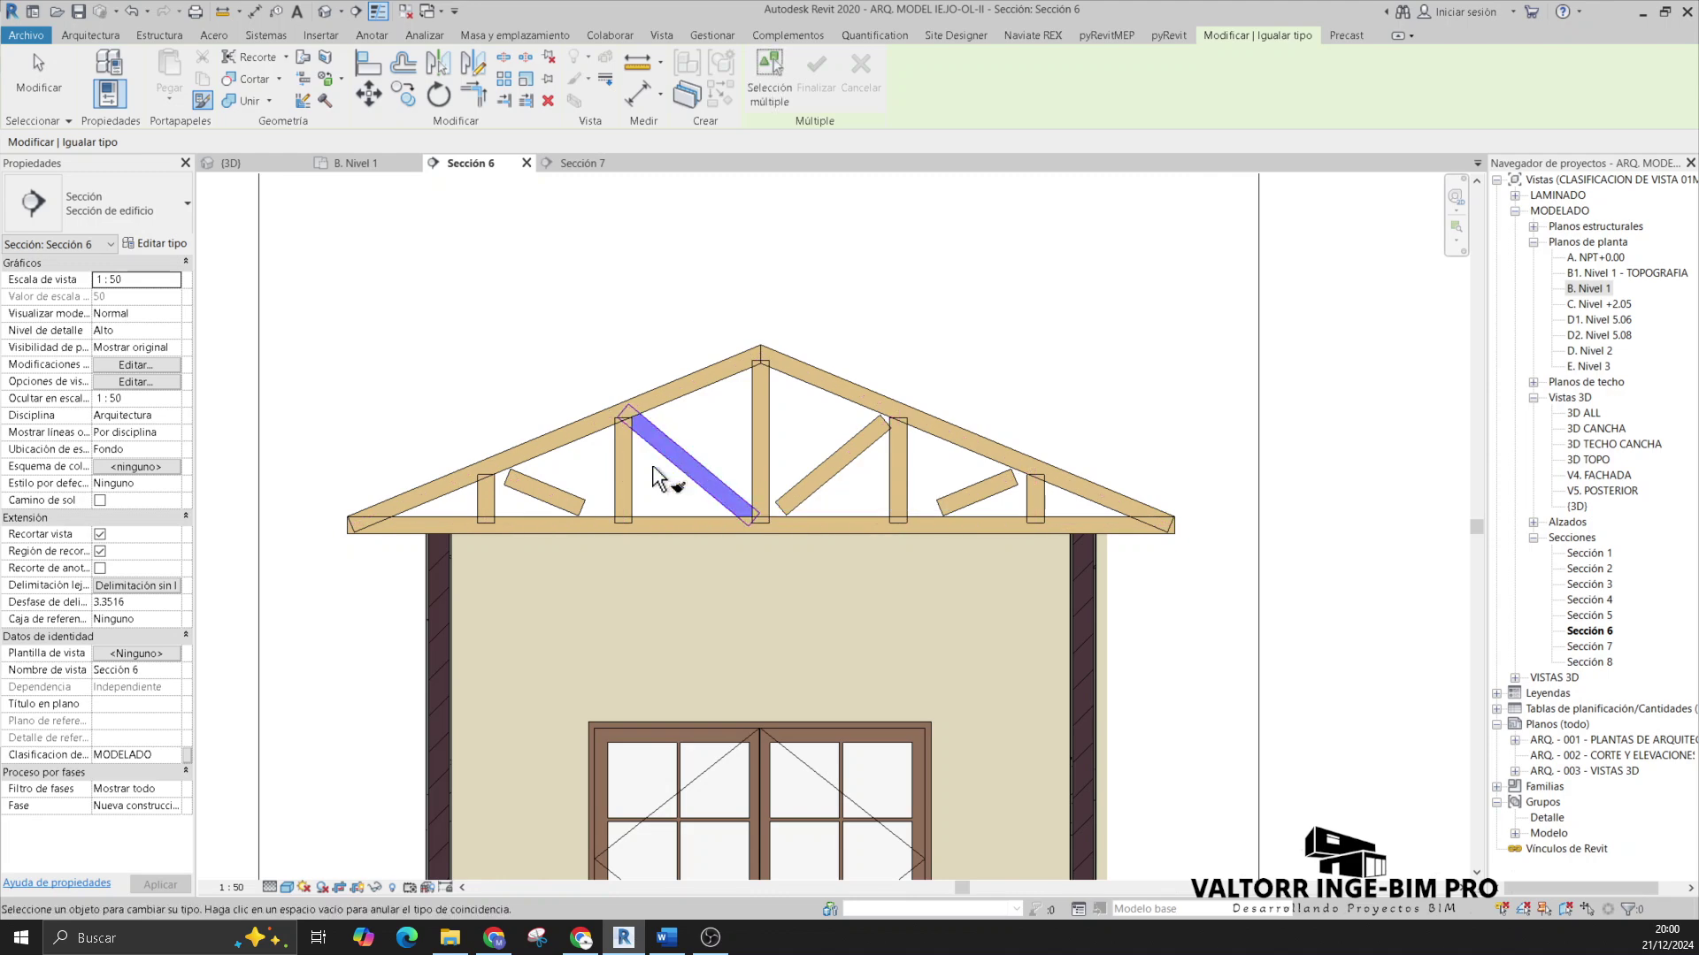
left_click(531, 497)
left_click(827, 482)
left_click(973, 497)
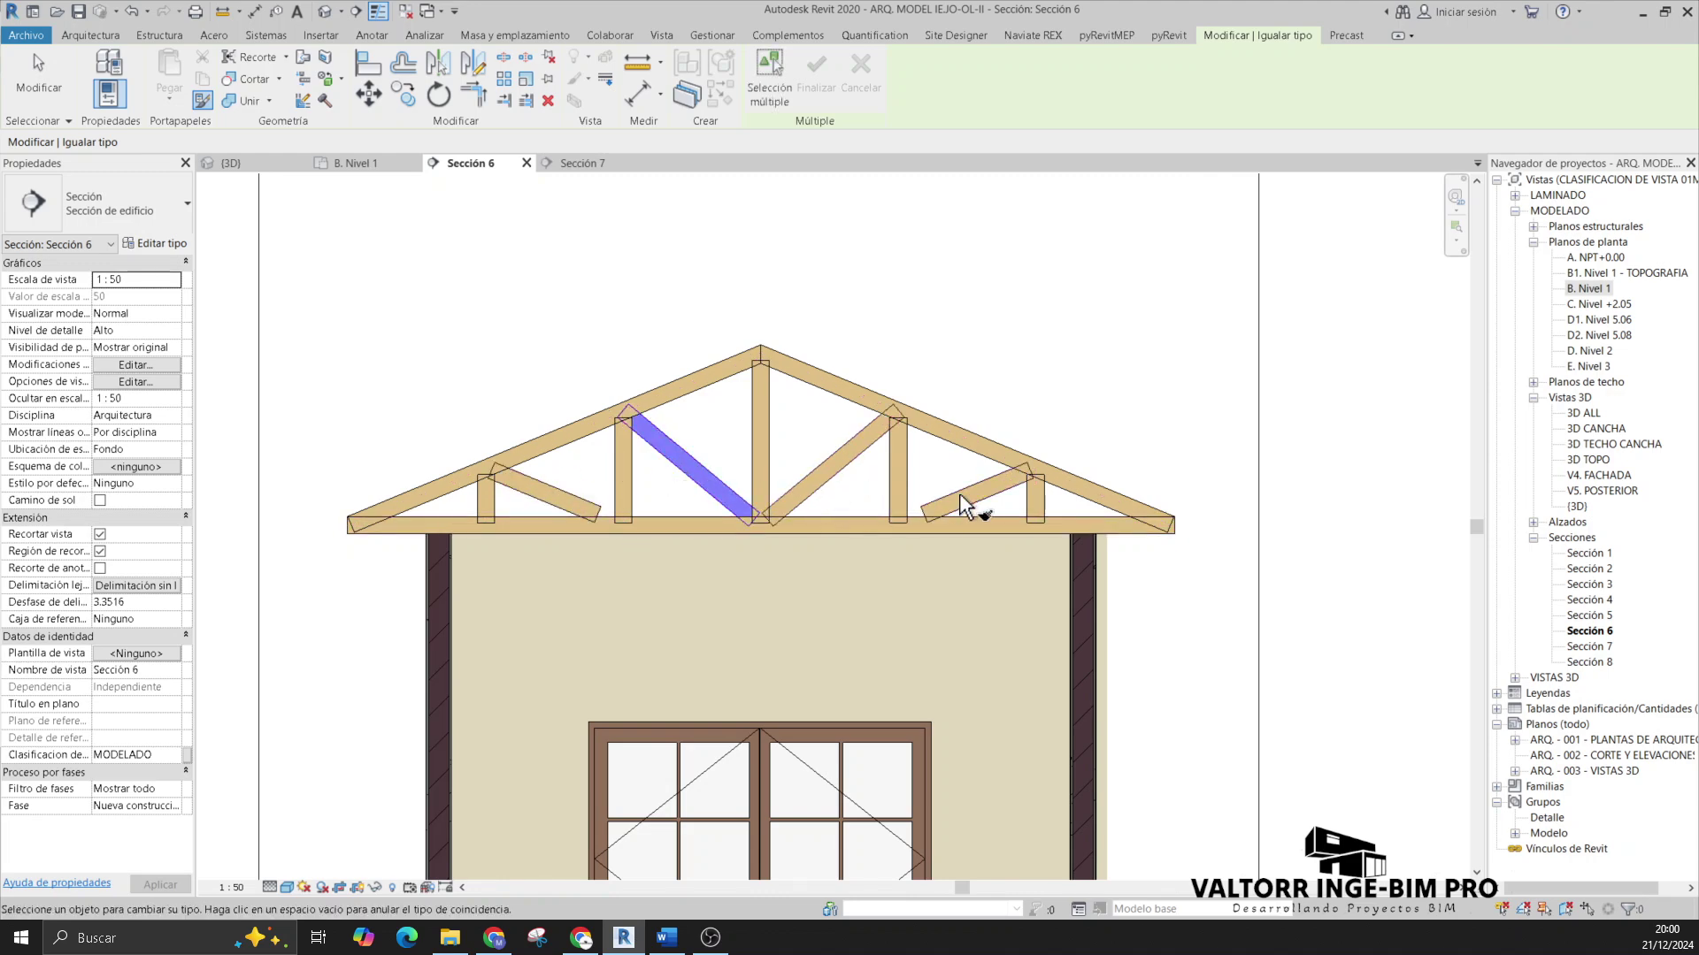
key("Escape")
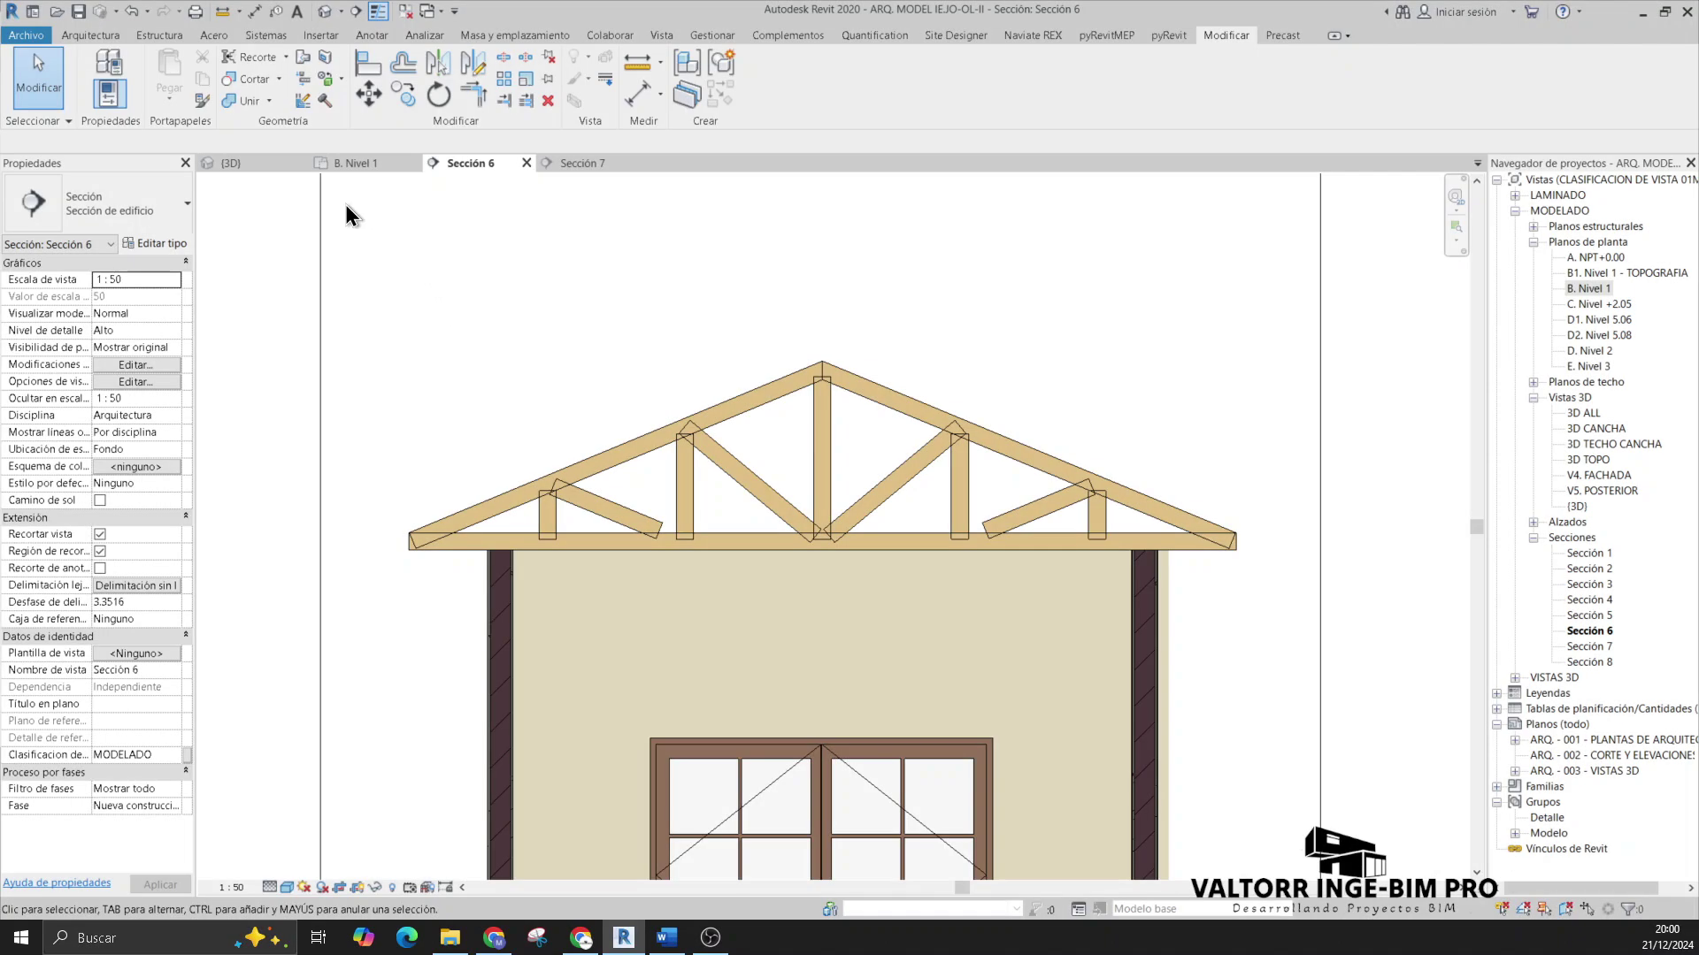
Step: Cope the left top chord against the bottom chord
left_click(286, 56)
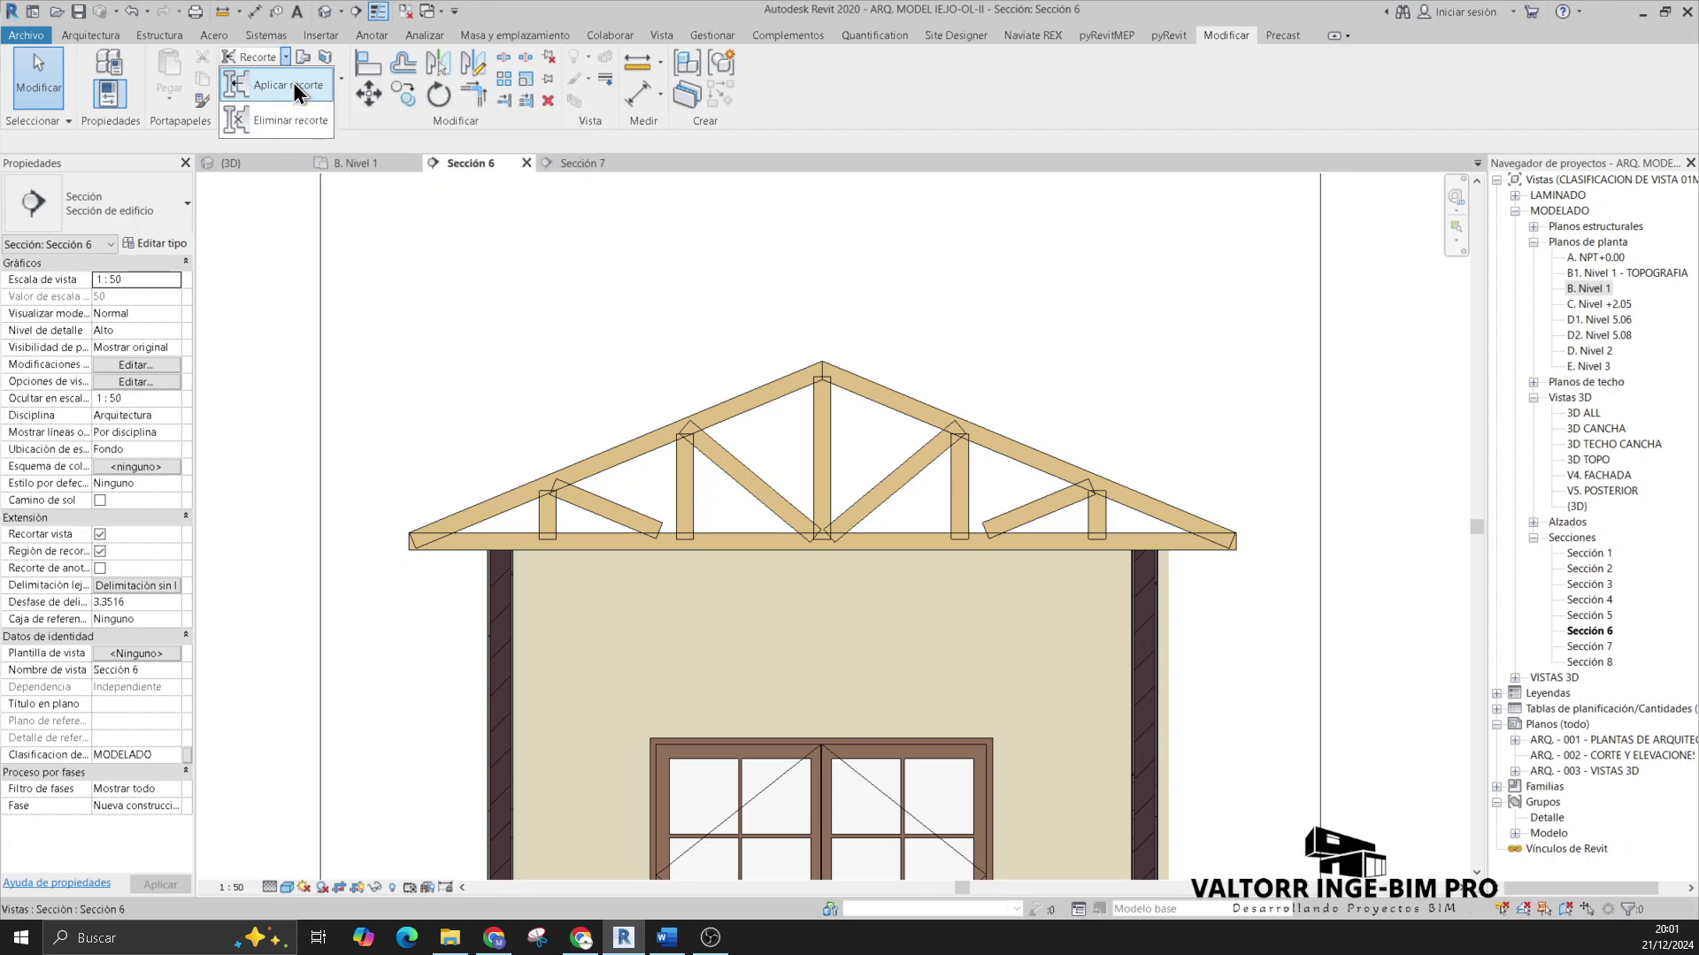
left_click(293, 82)
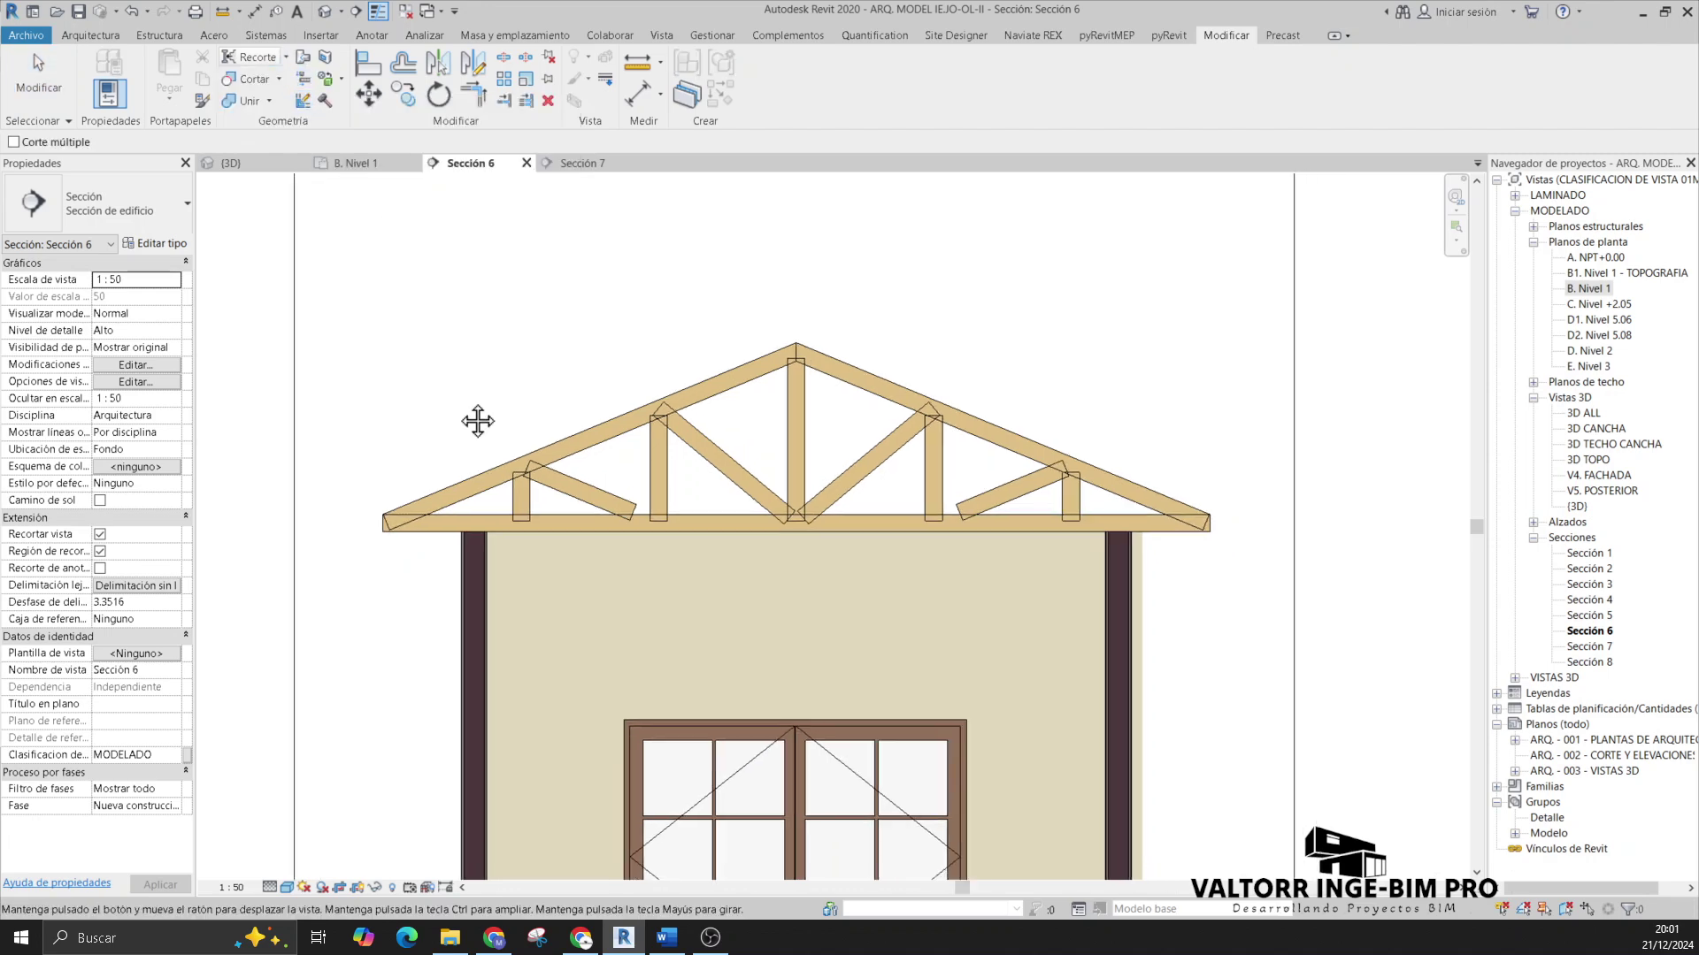
left_click(452, 485)
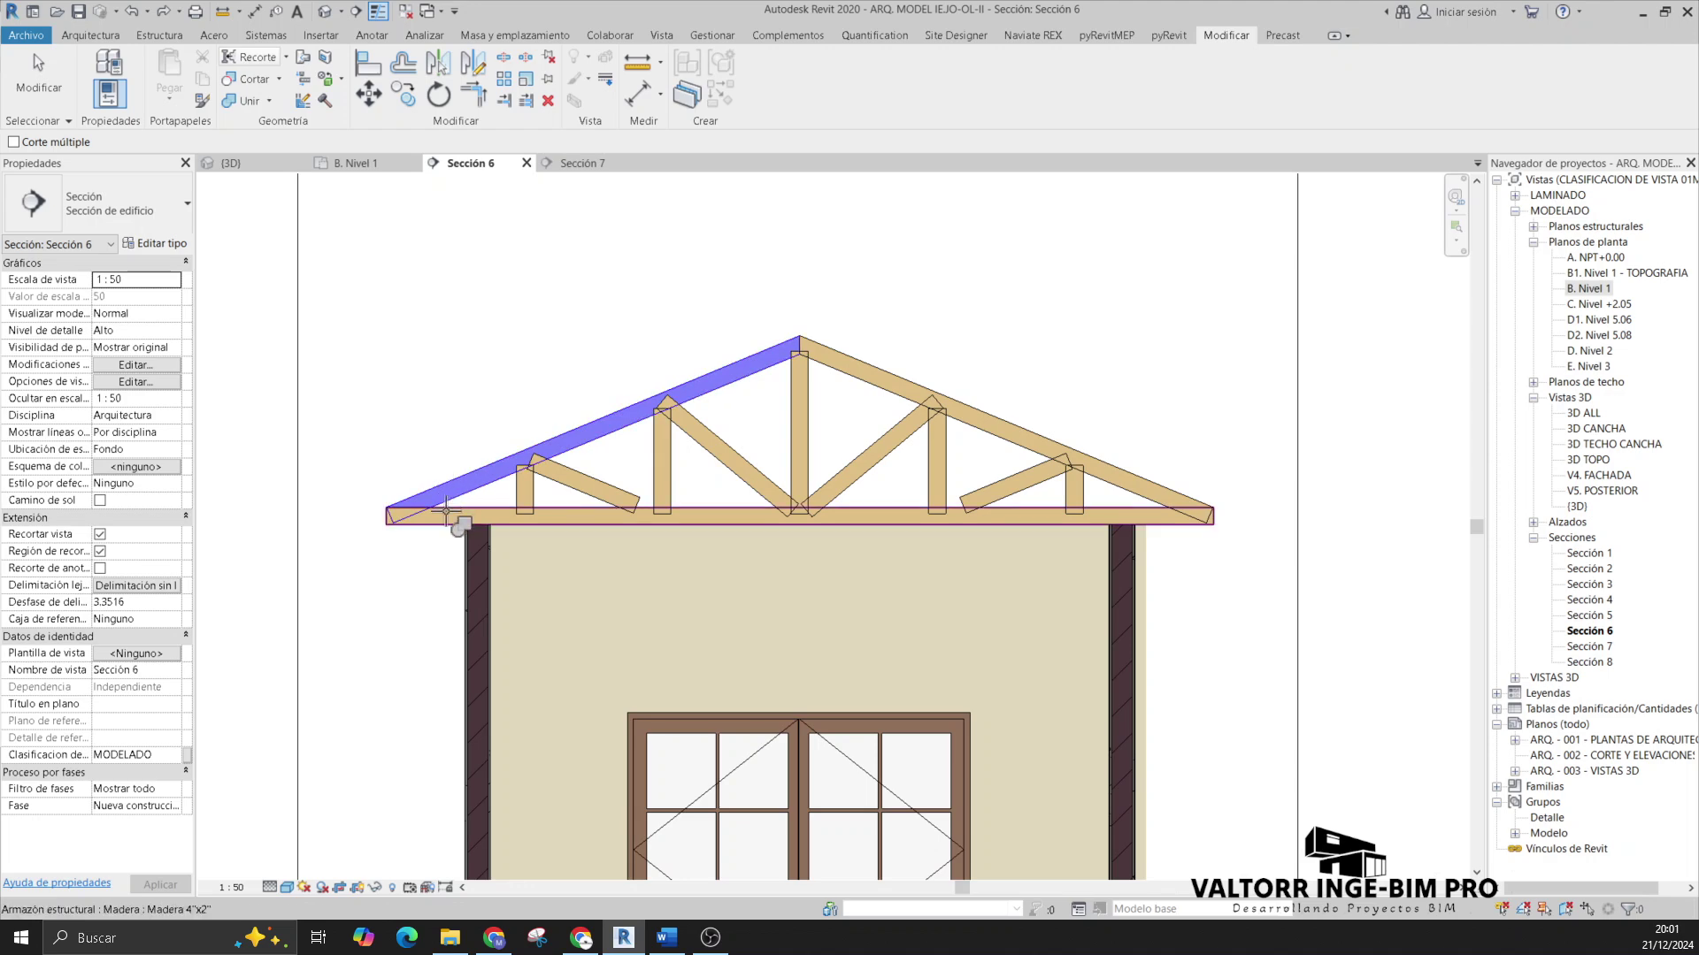
left_click(445, 511)
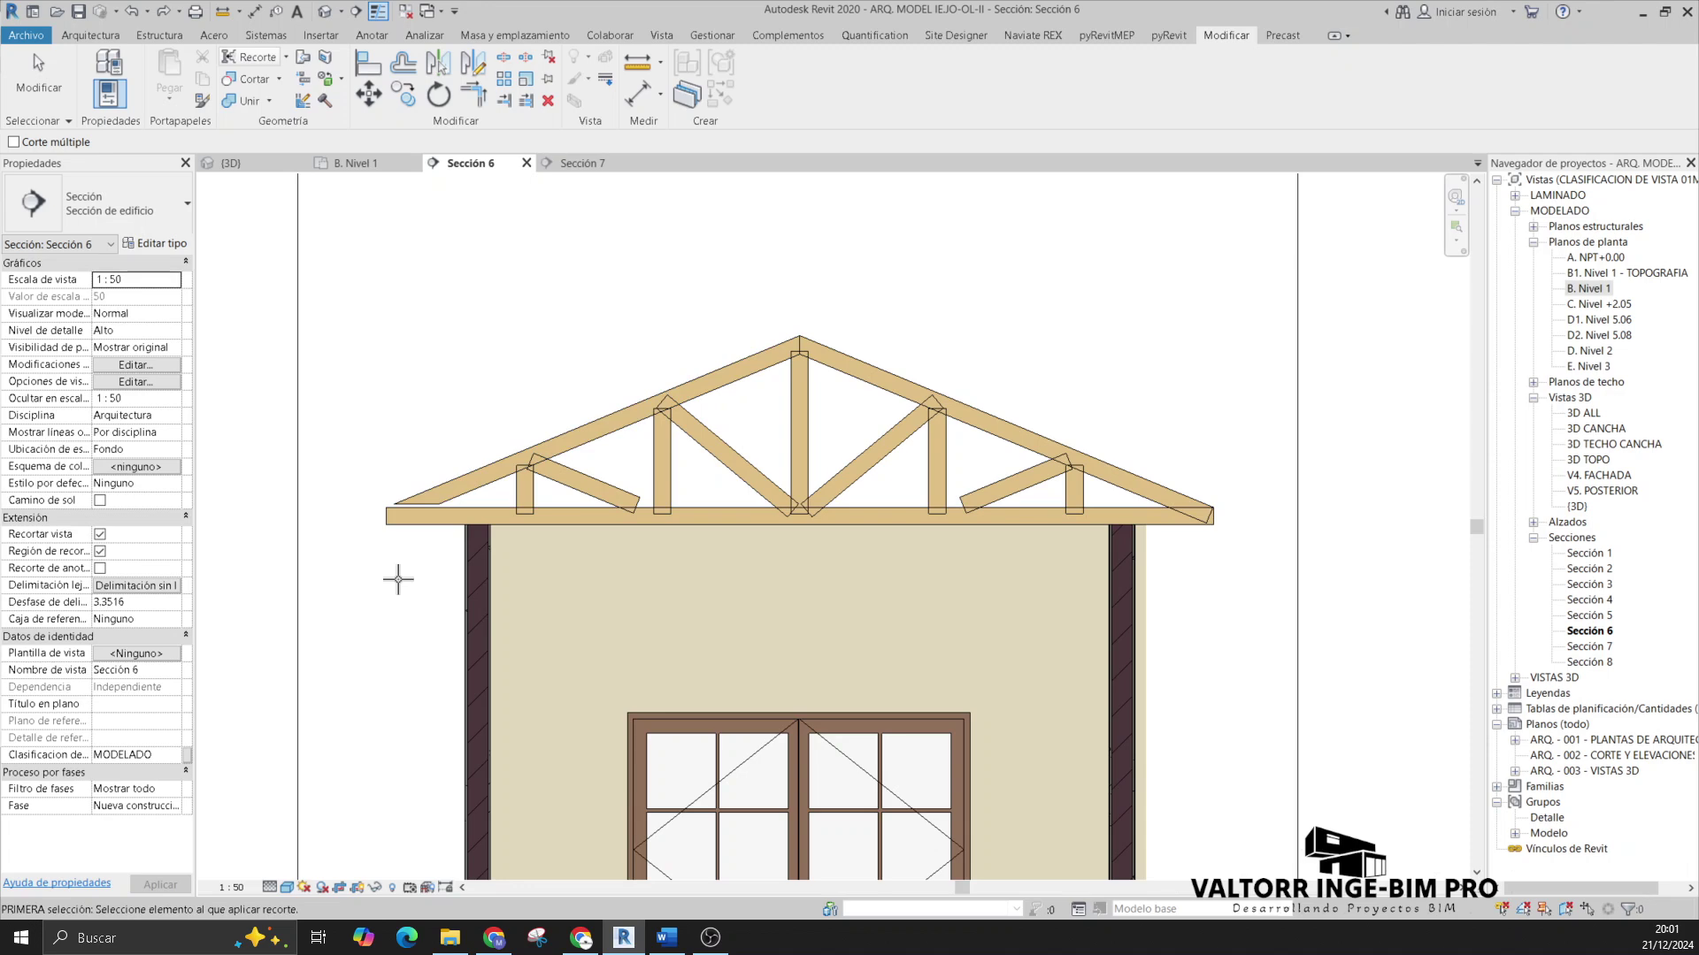
Step: Cope the left eave post against the chord to trim the eave corner
middle_click_drag(407, 599, 366, 617)
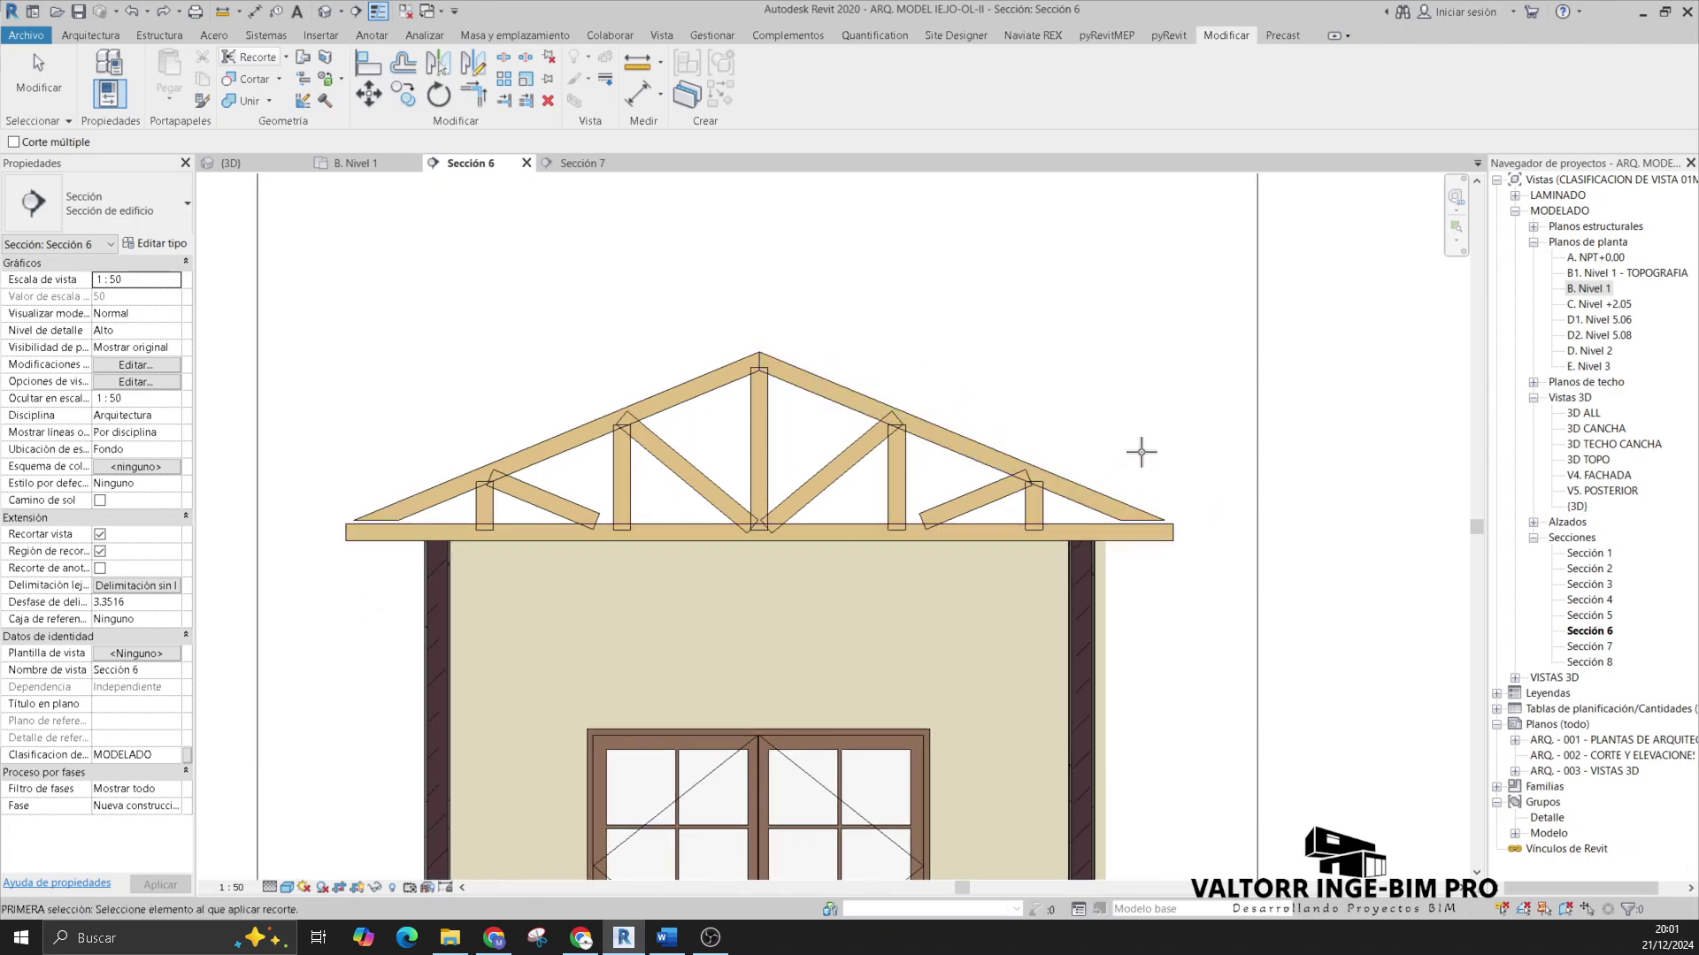
middle_click_drag(1141, 452, 1161, 461)
left_click(493, 486)
left_click(558, 484)
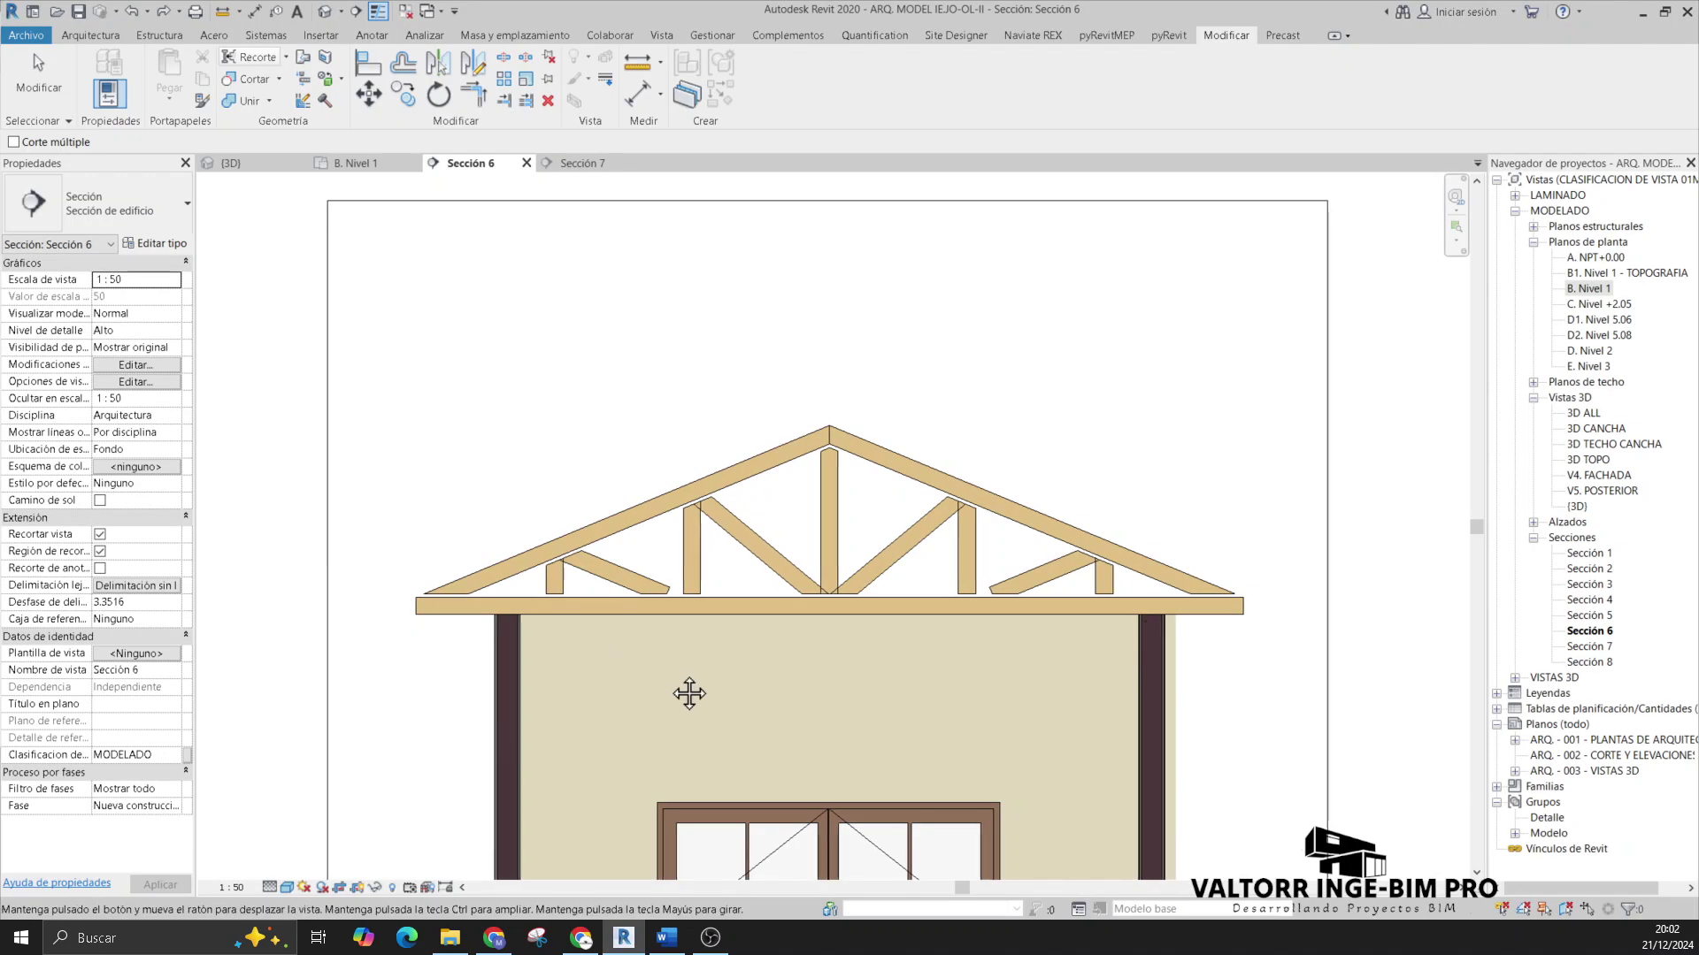
middle_click_drag(796, 531, 761, 529)
key("Escape")
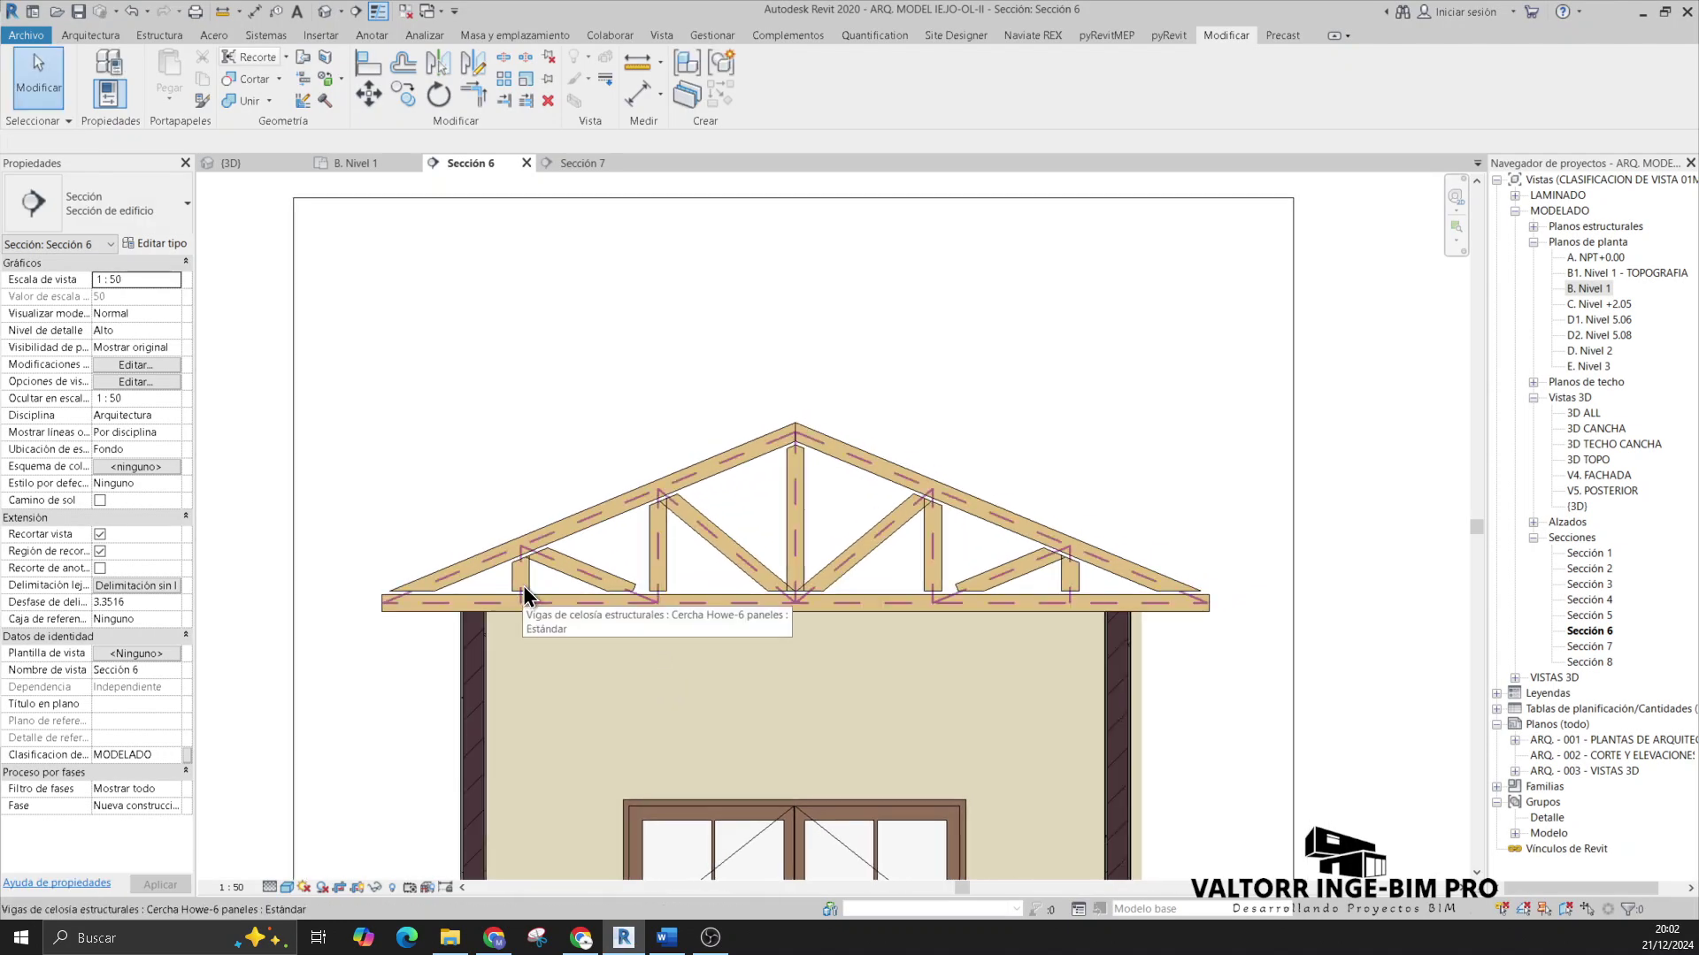
Step: Set the offset distance of both top chords to 0
key("Tab")
left_click(532, 580)
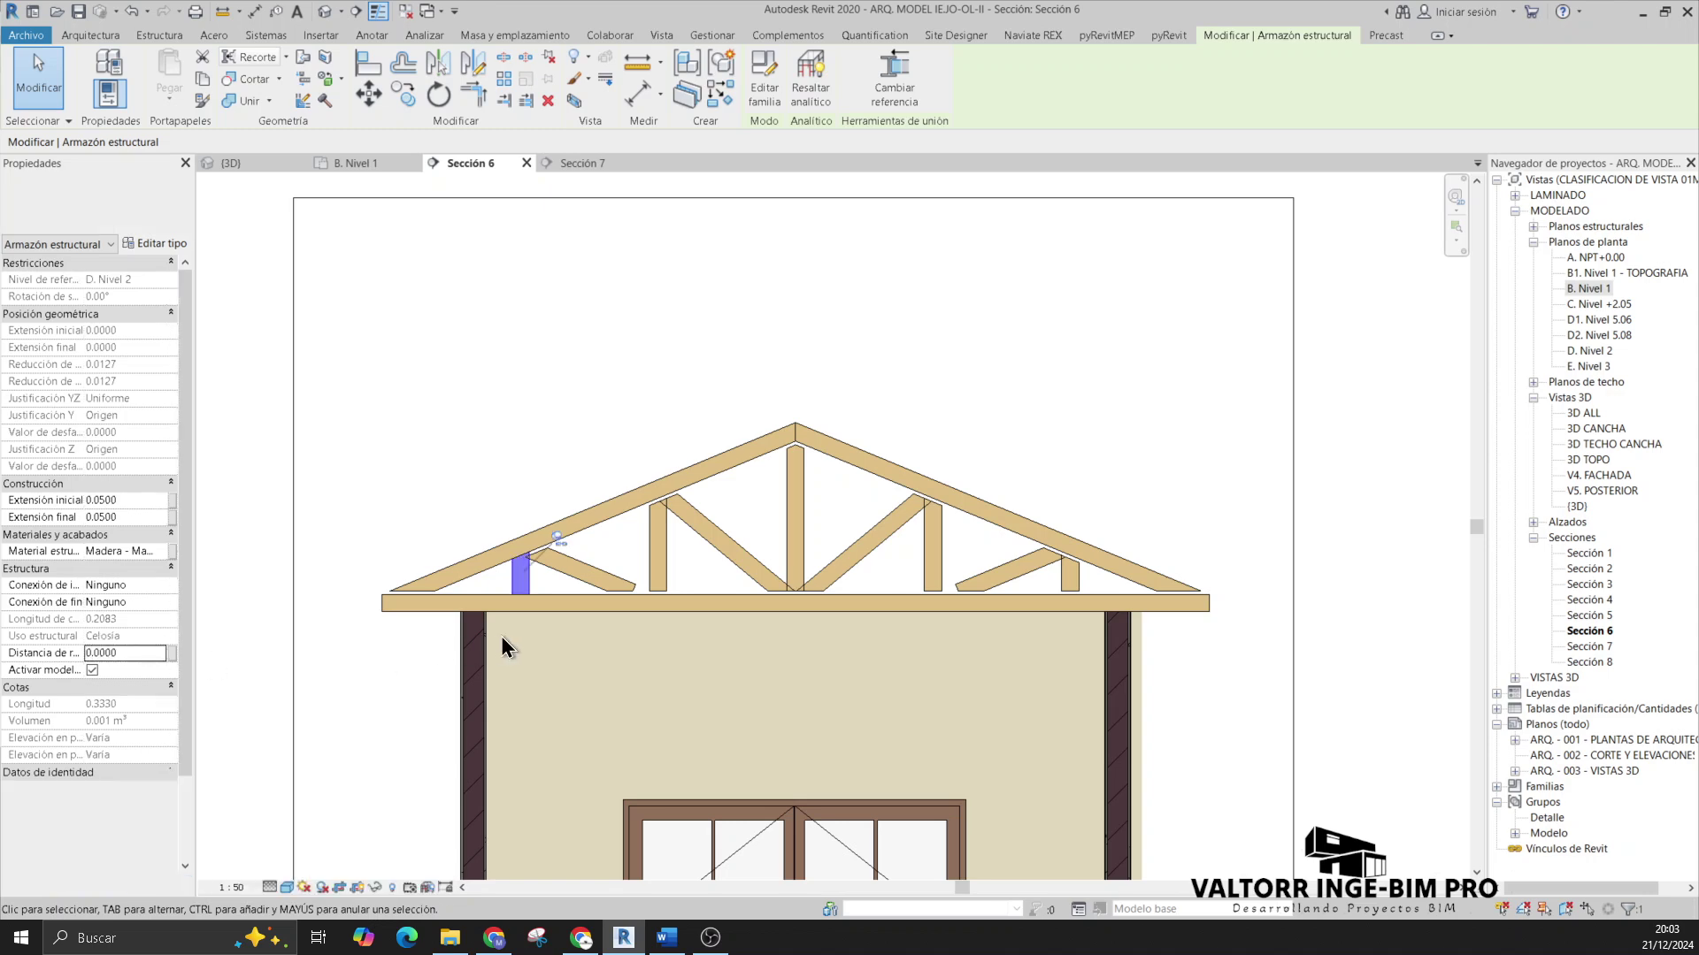
left_click(429, 494)
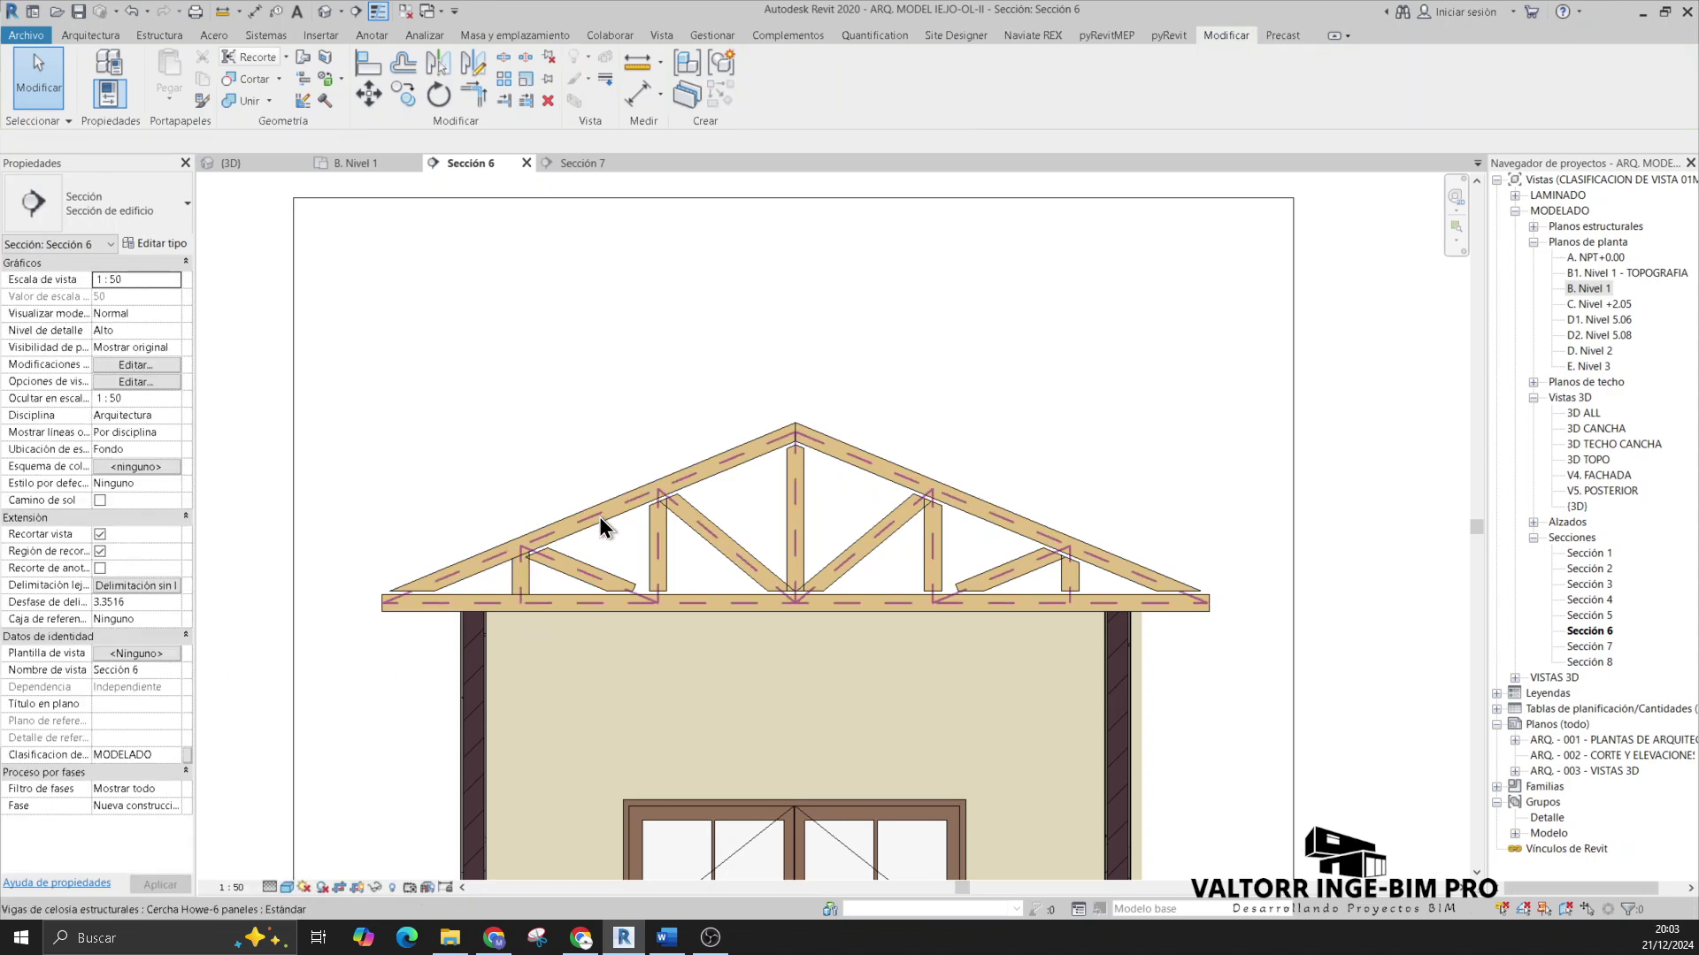
key("Tab")
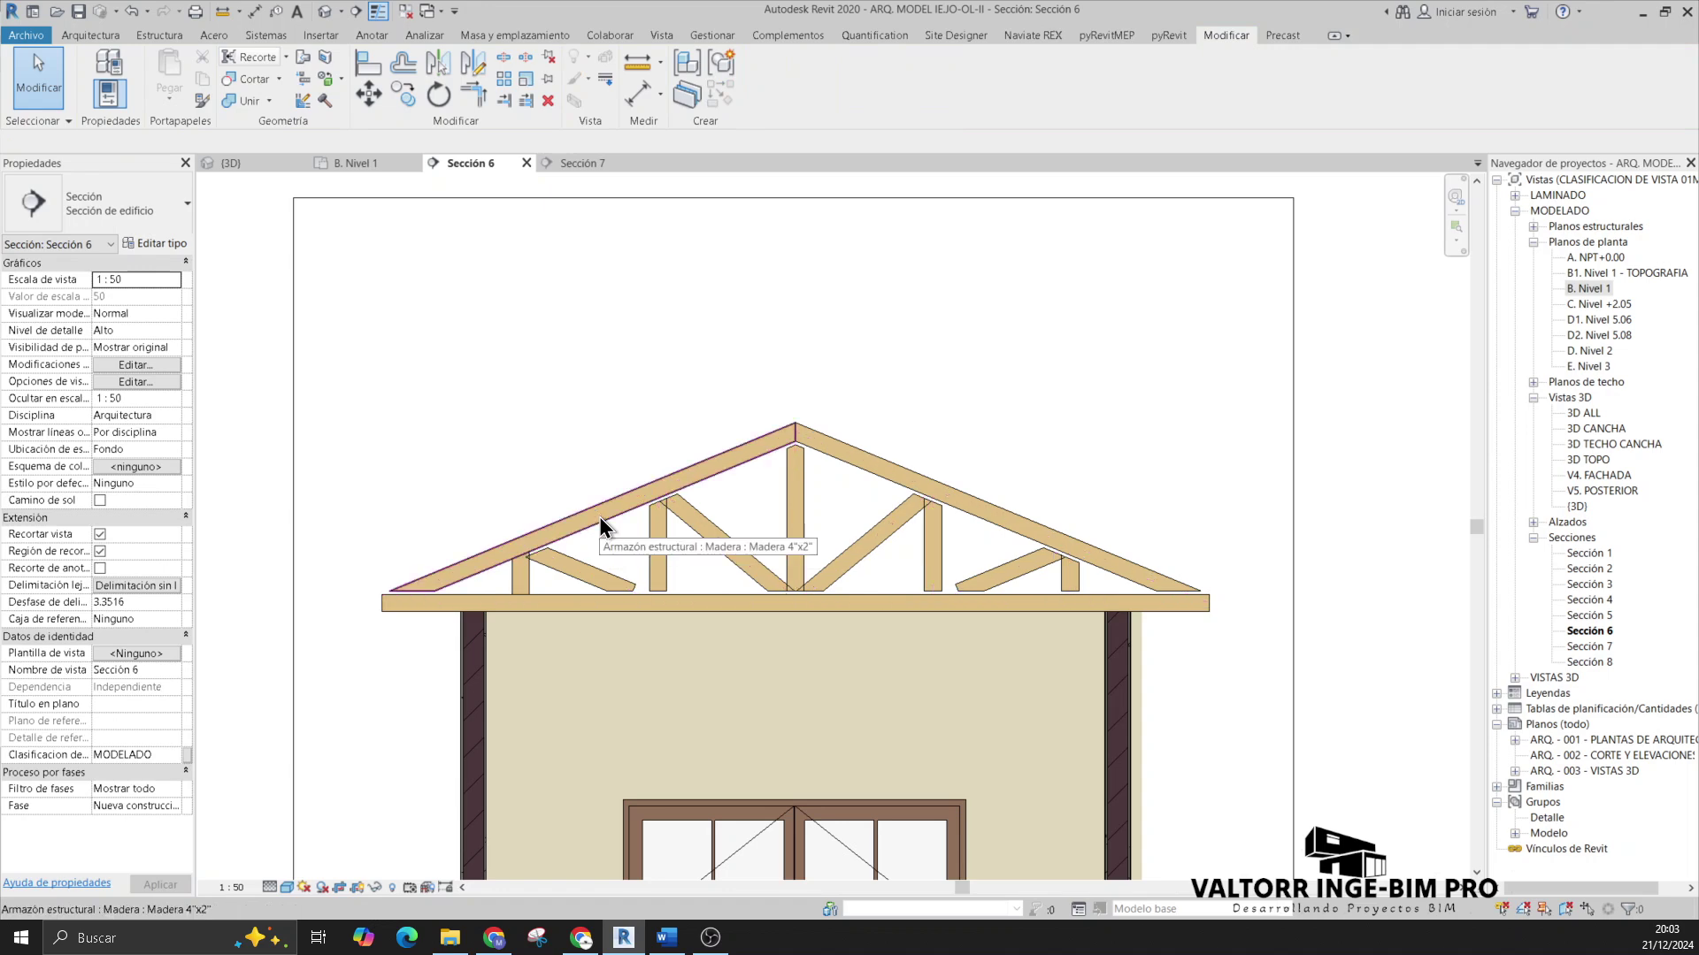
left_click(600, 524)
left_click(907, 478, "ctrl")
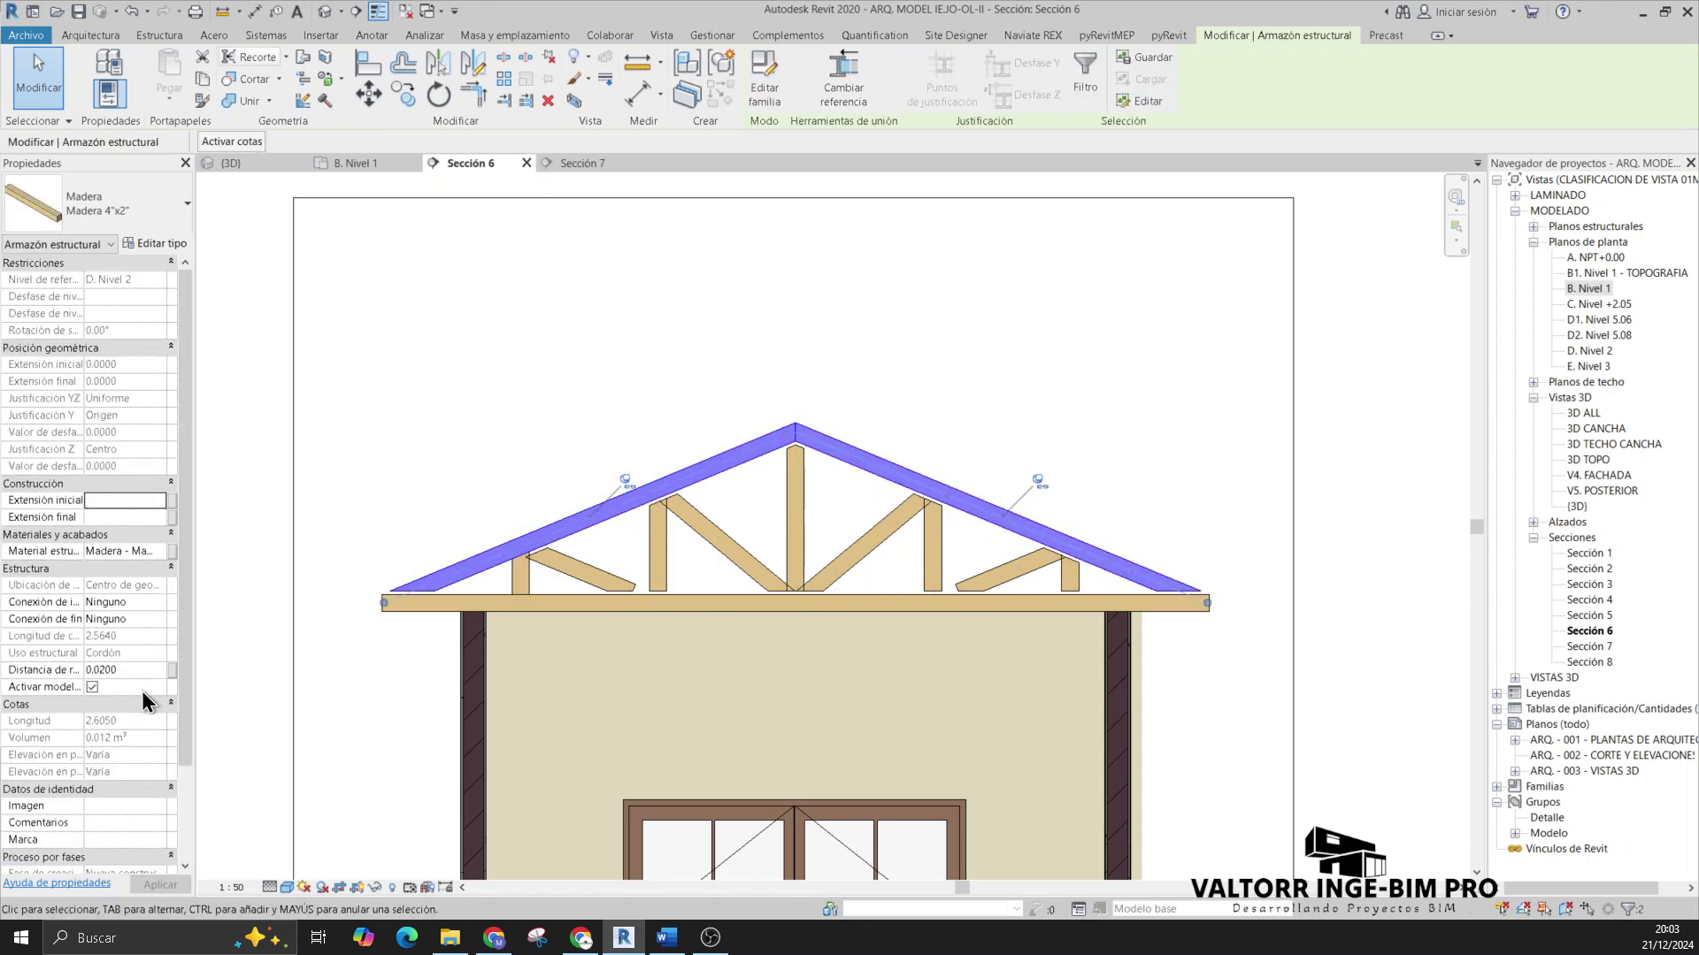
type("0")
key("Return")
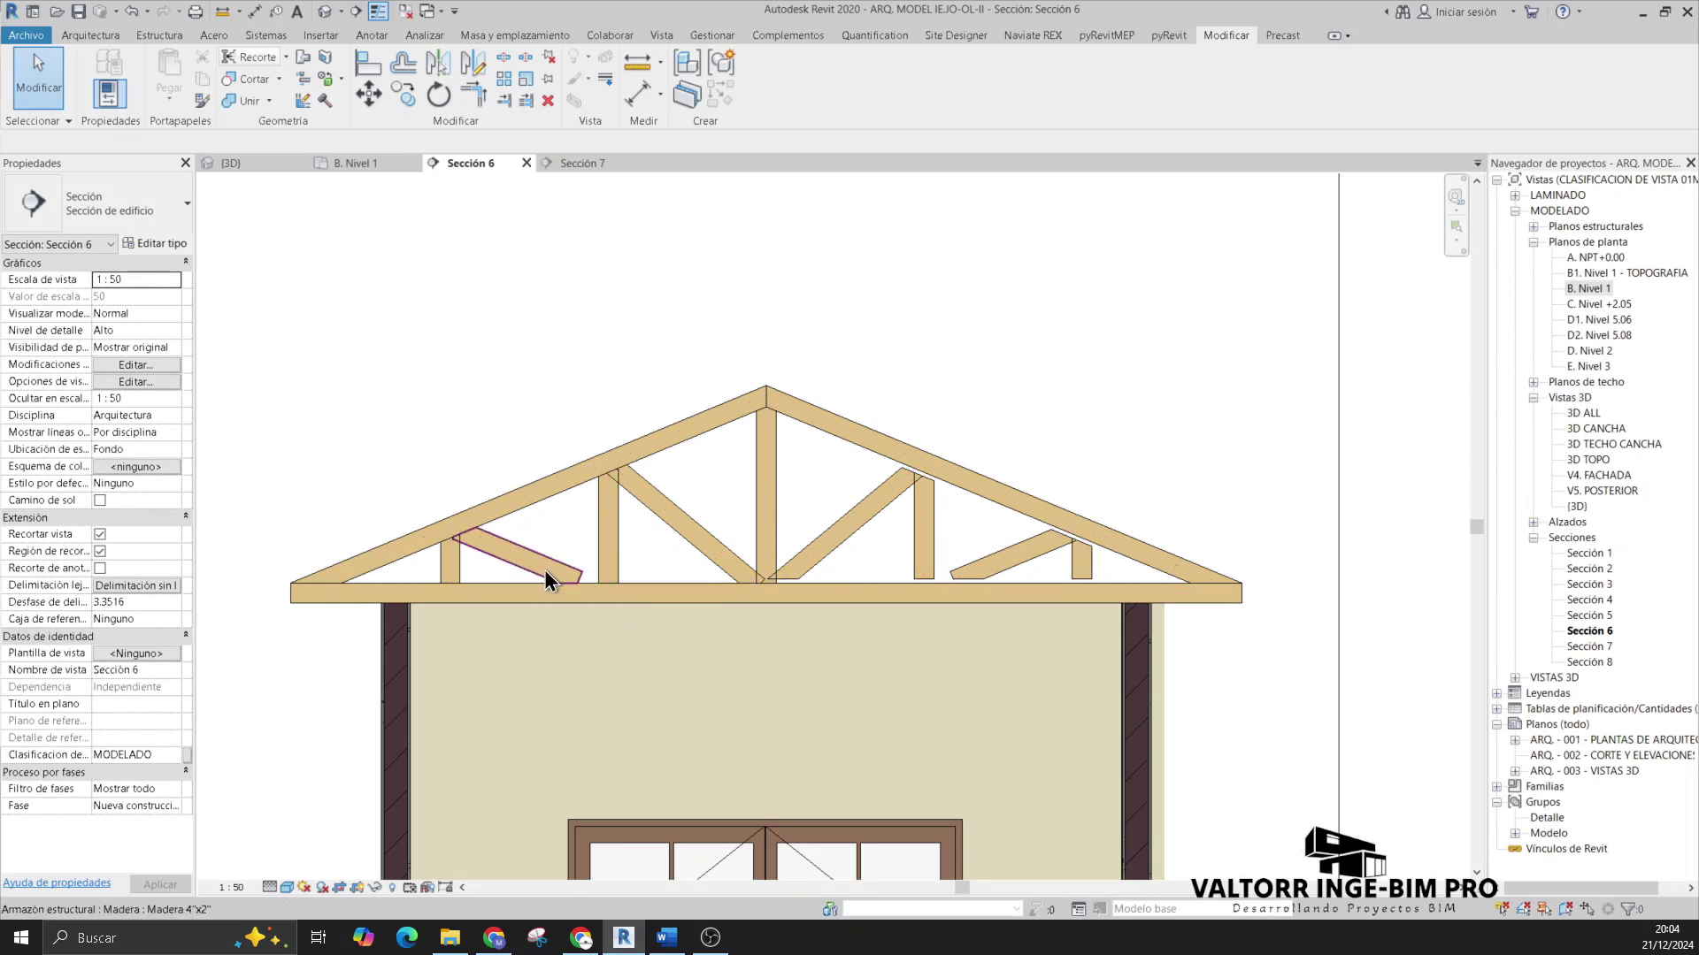
Step: Lengthen the left web diagonal's end by 0.1 so it reaches the bottom chord
left_click(544, 567)
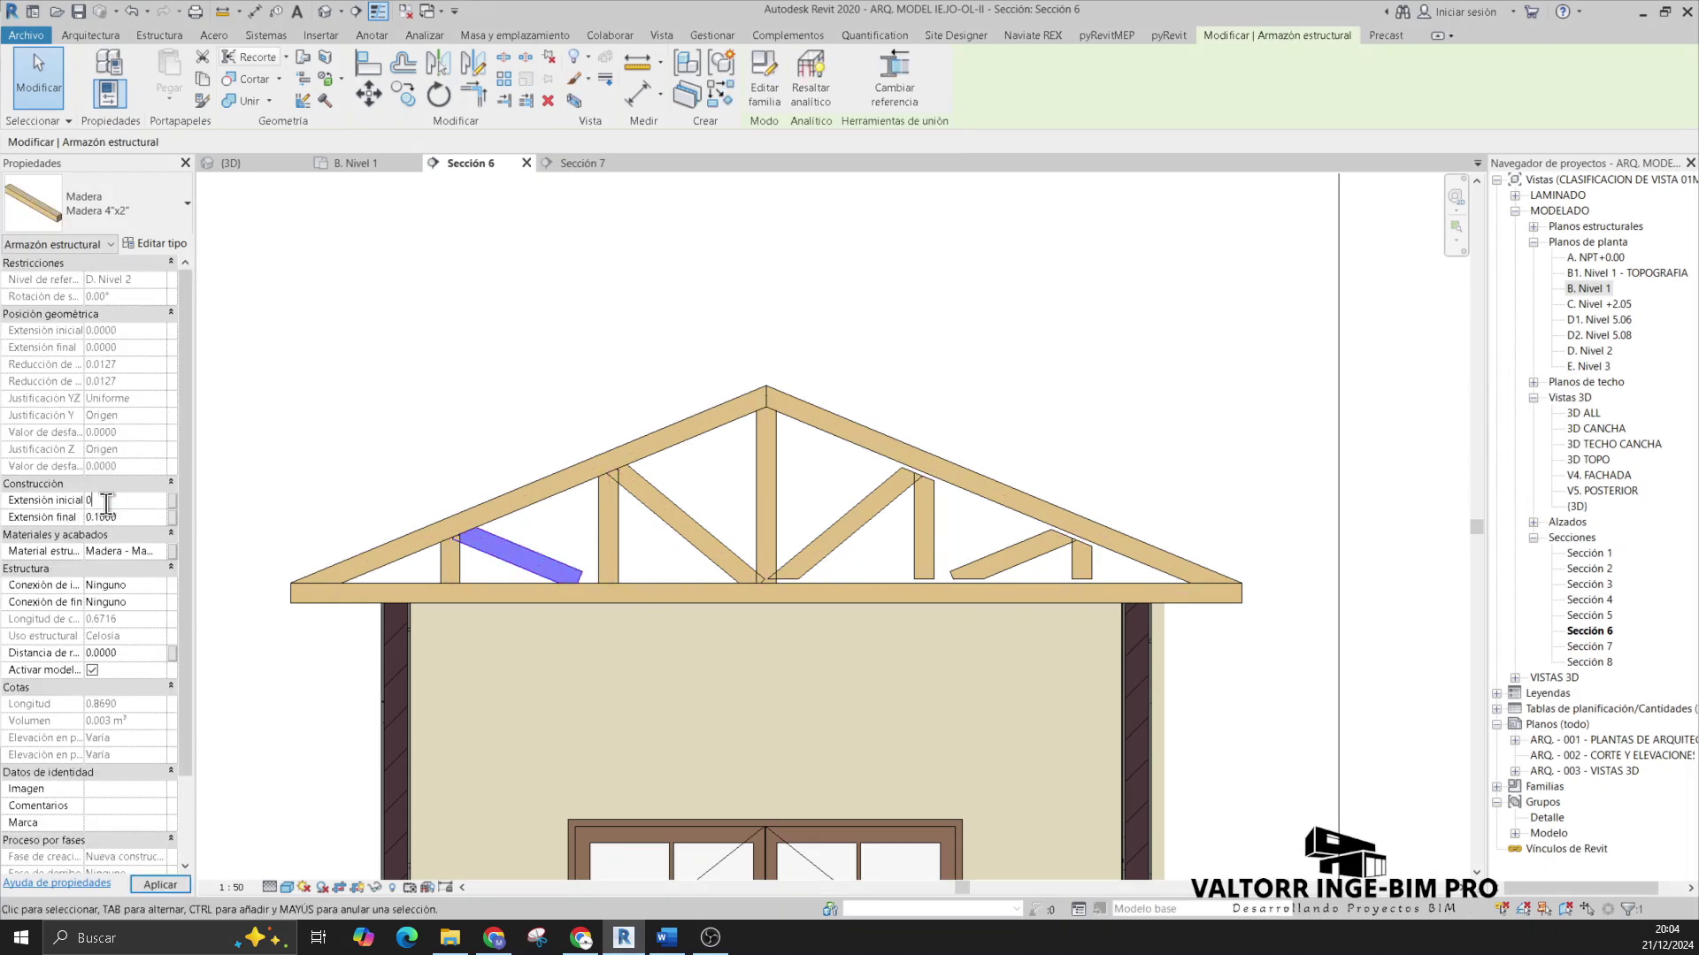
left_click(478, 421)
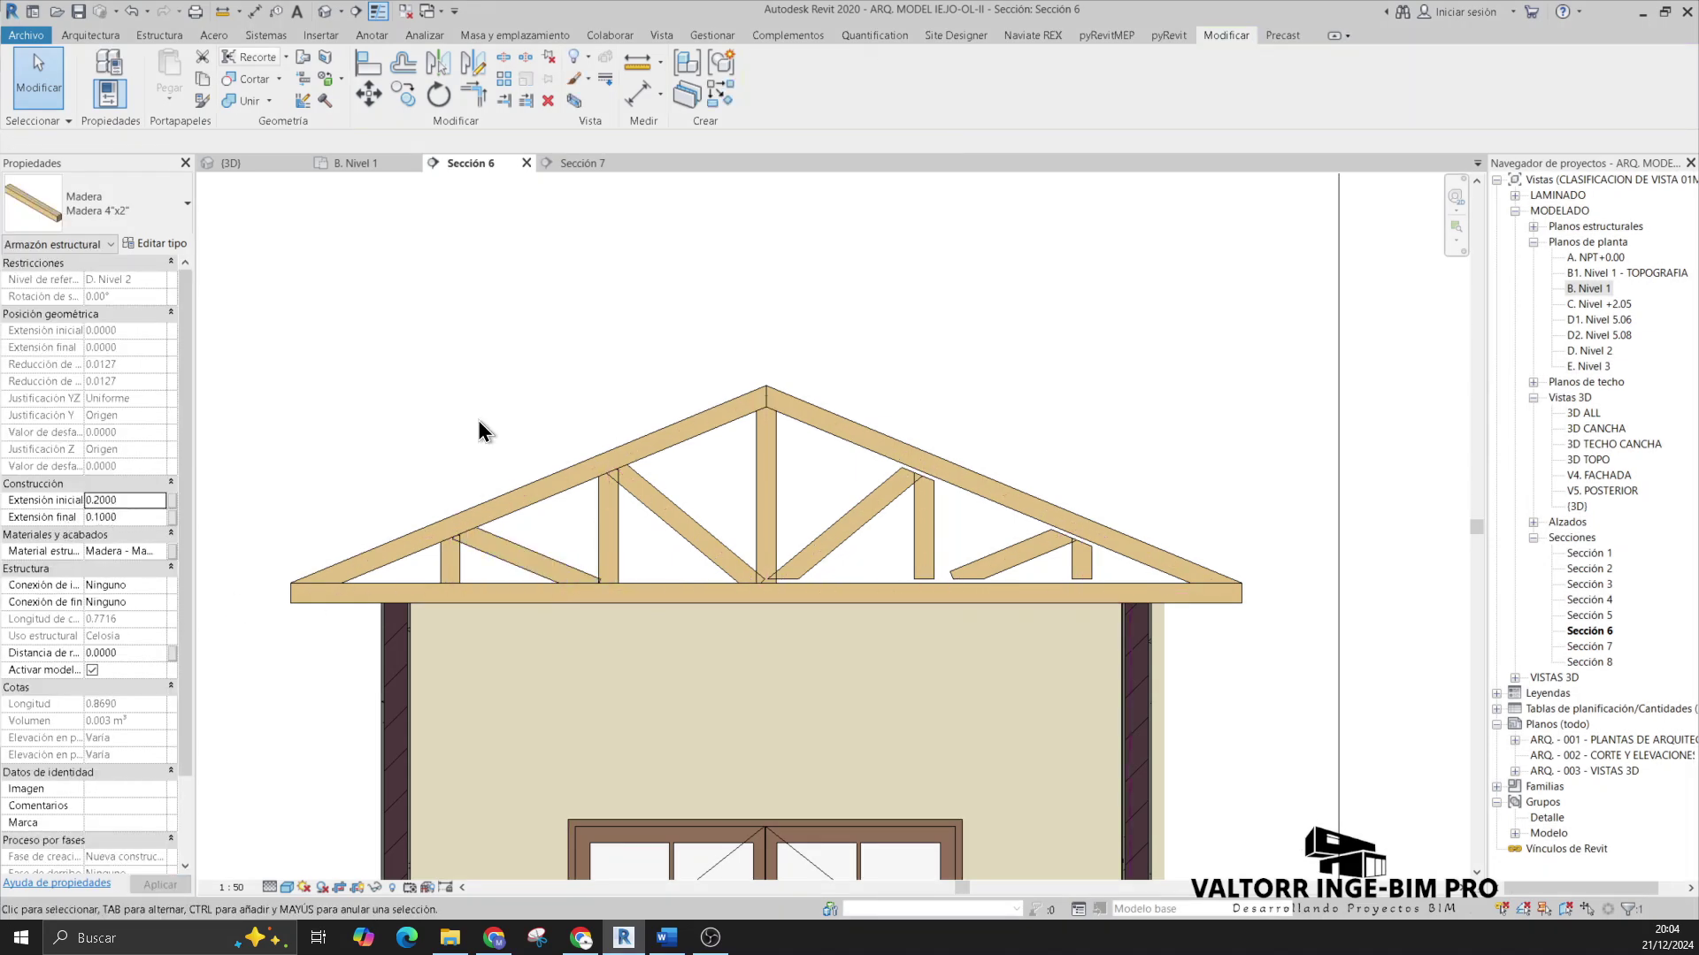
left_click(249, 55)
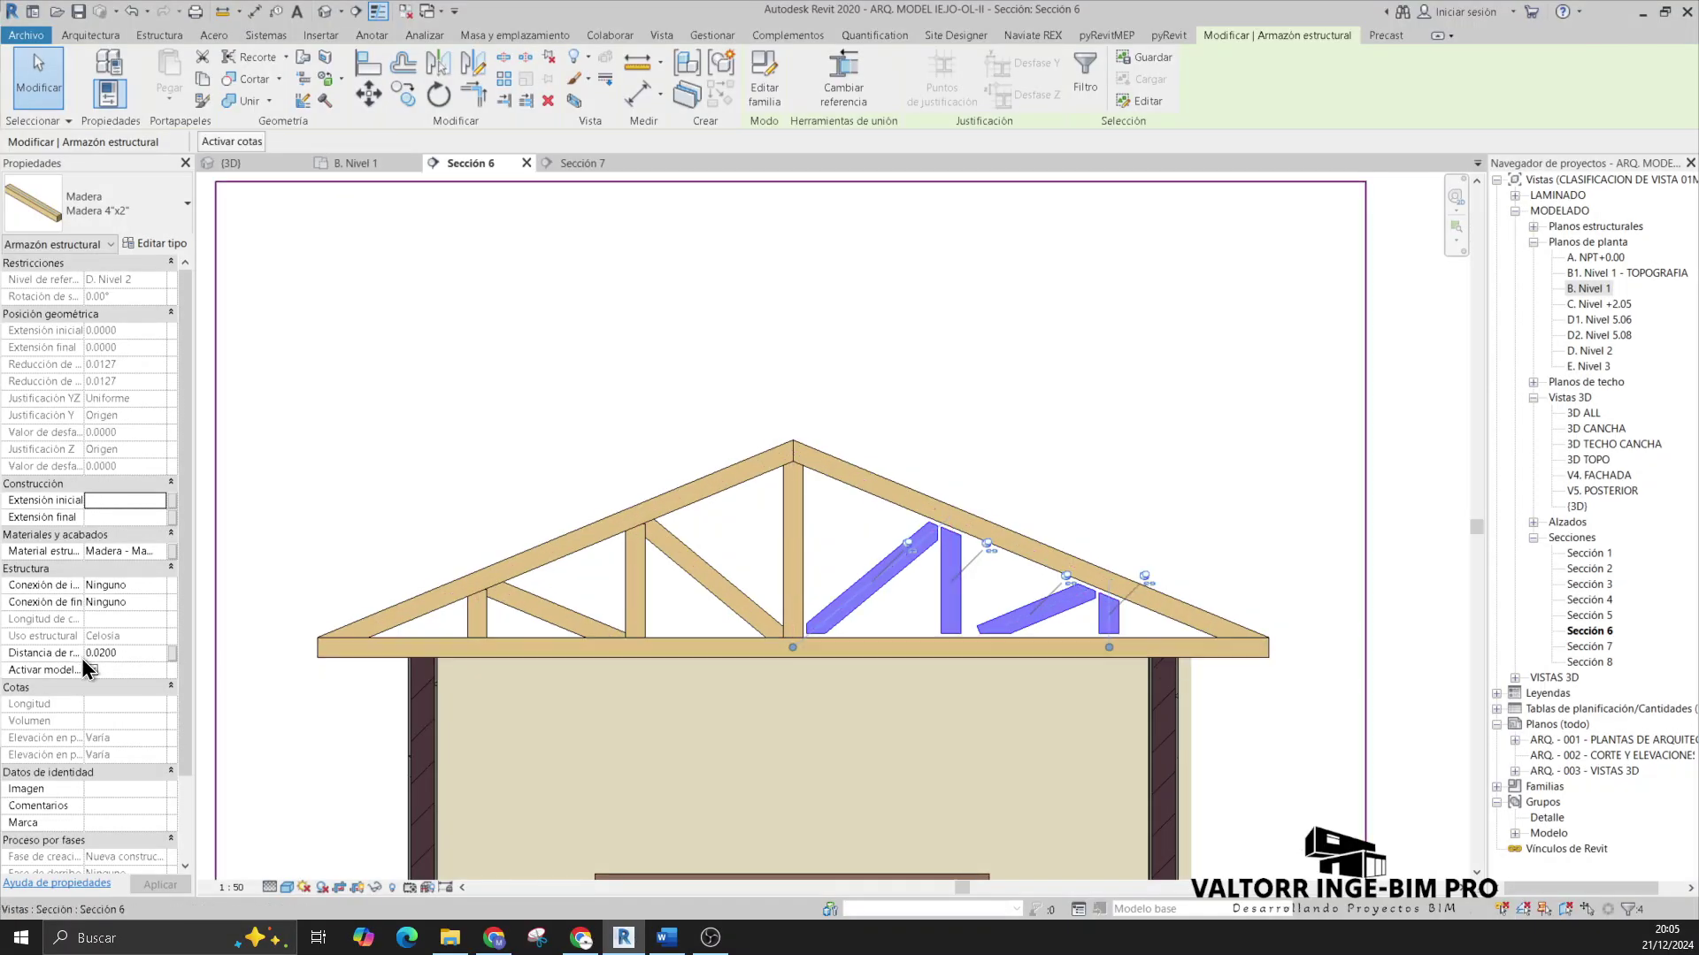
left_click(91, 669)
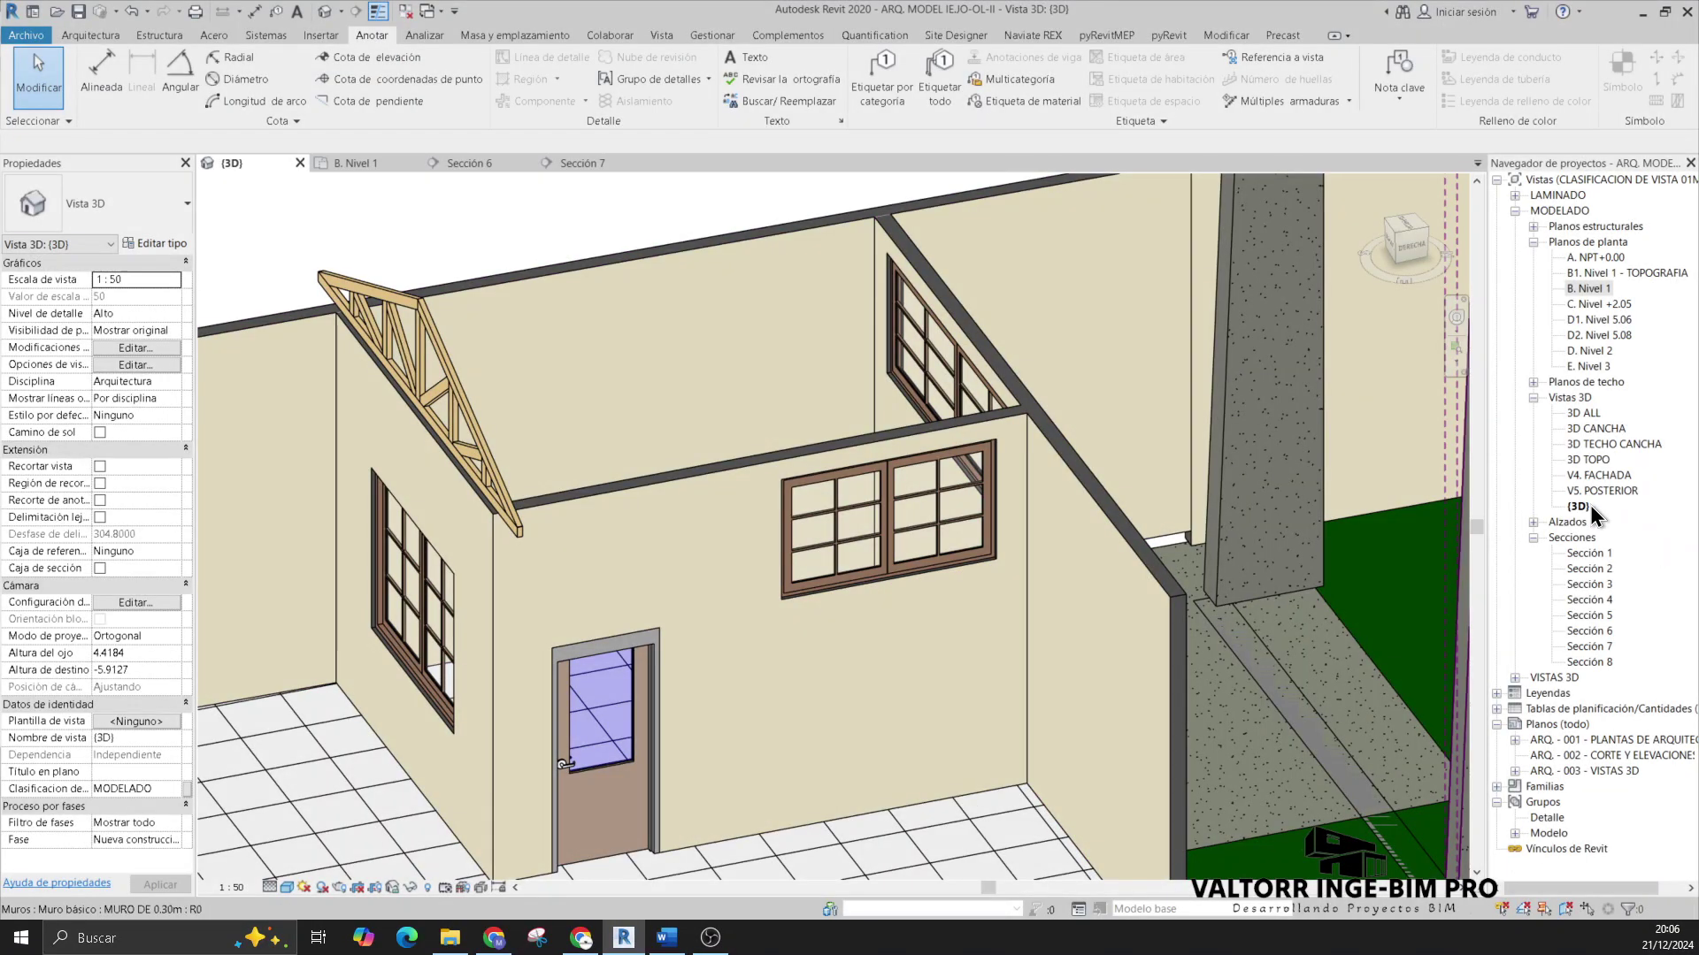
Step: Duplicate the default {3D} view as '3D MODULO COMEDOR'
right_click(1593, 516)
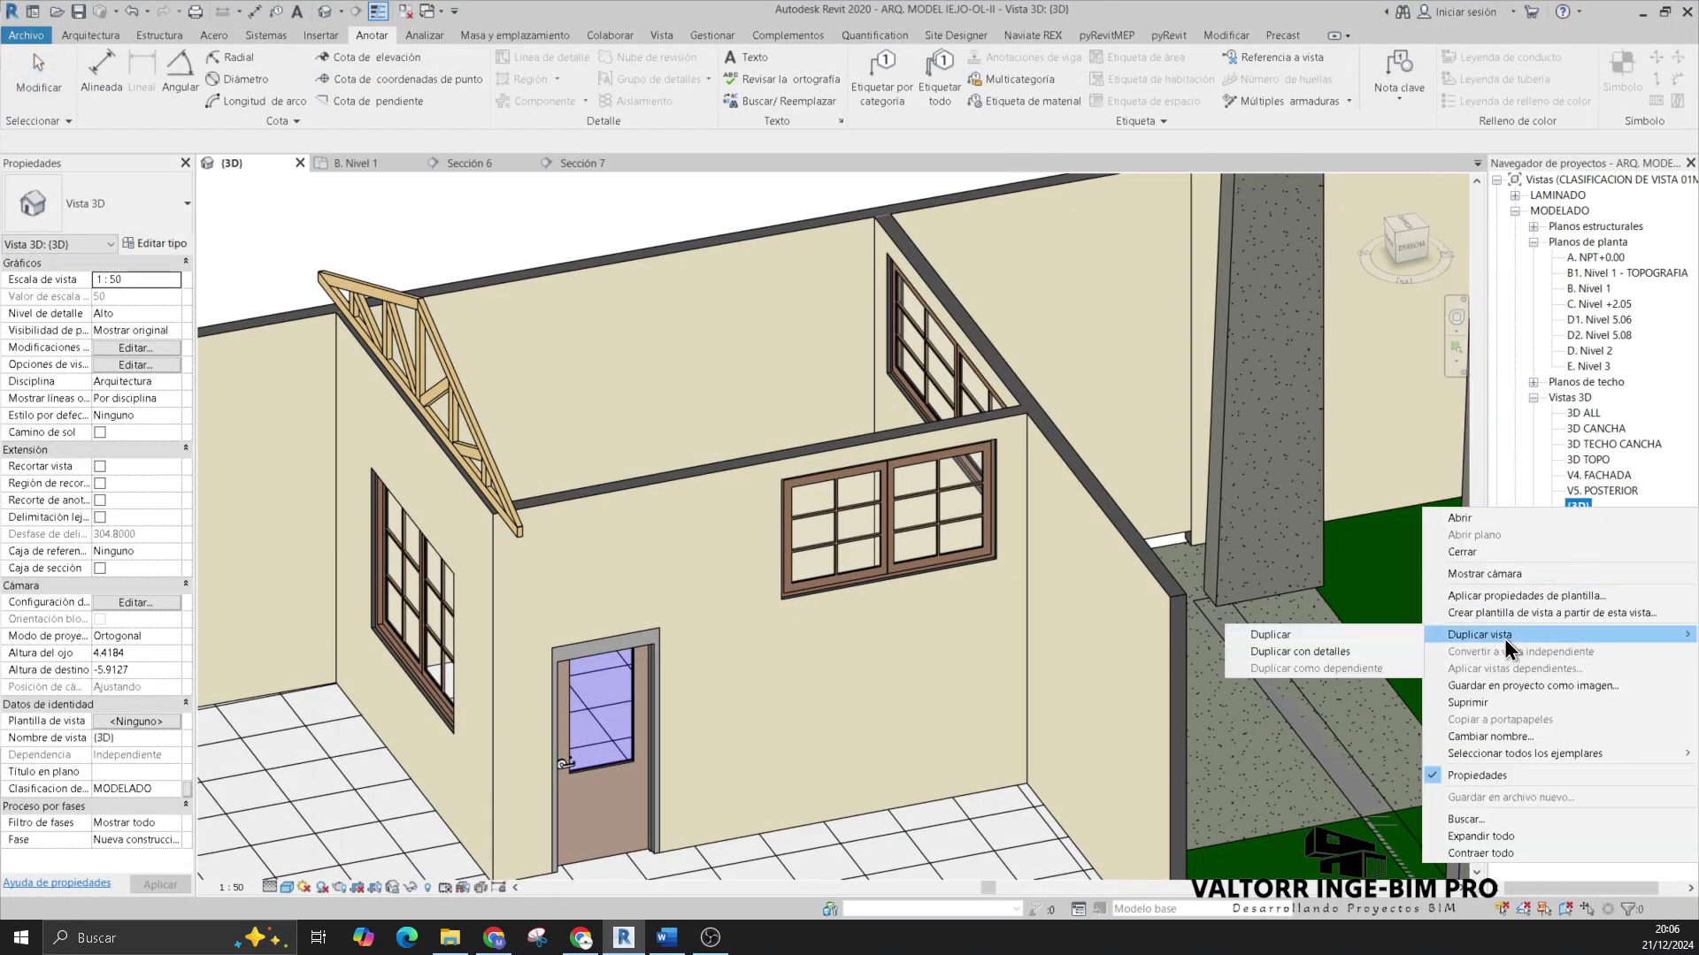
left_click(1283, 635)
left_click(1584, 522)
type("DOR")
key("Return")
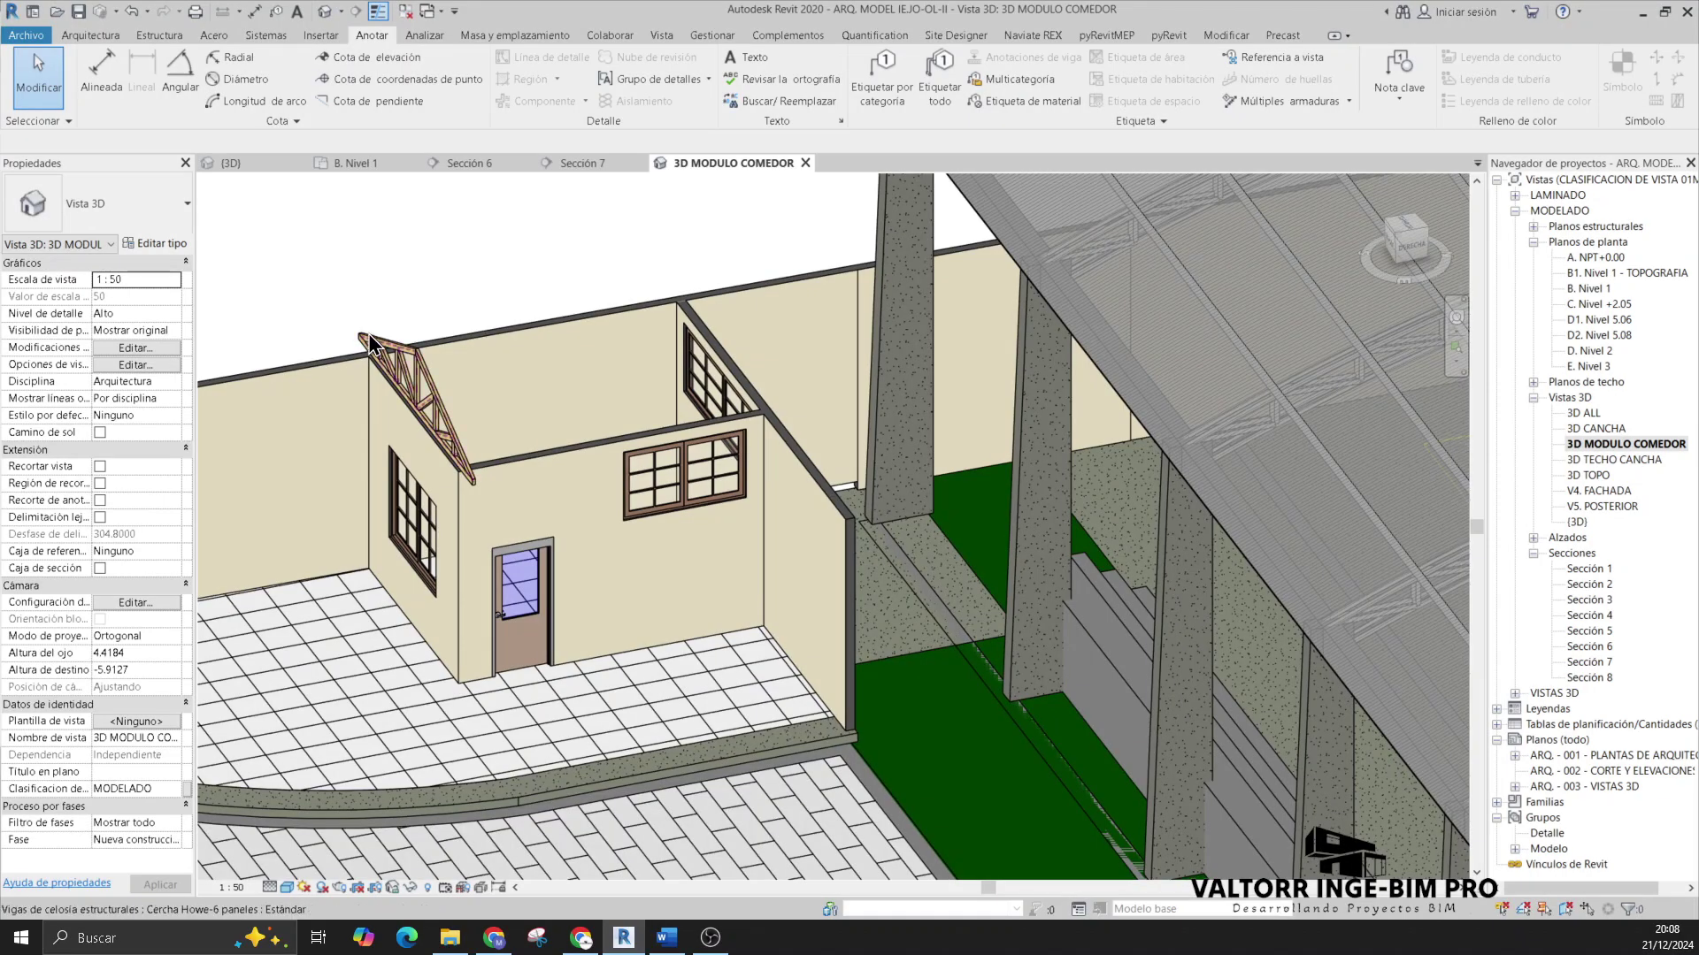
Step: Section-box the view around the truss and stretch the box to include the module walls
left_click(371, 340)
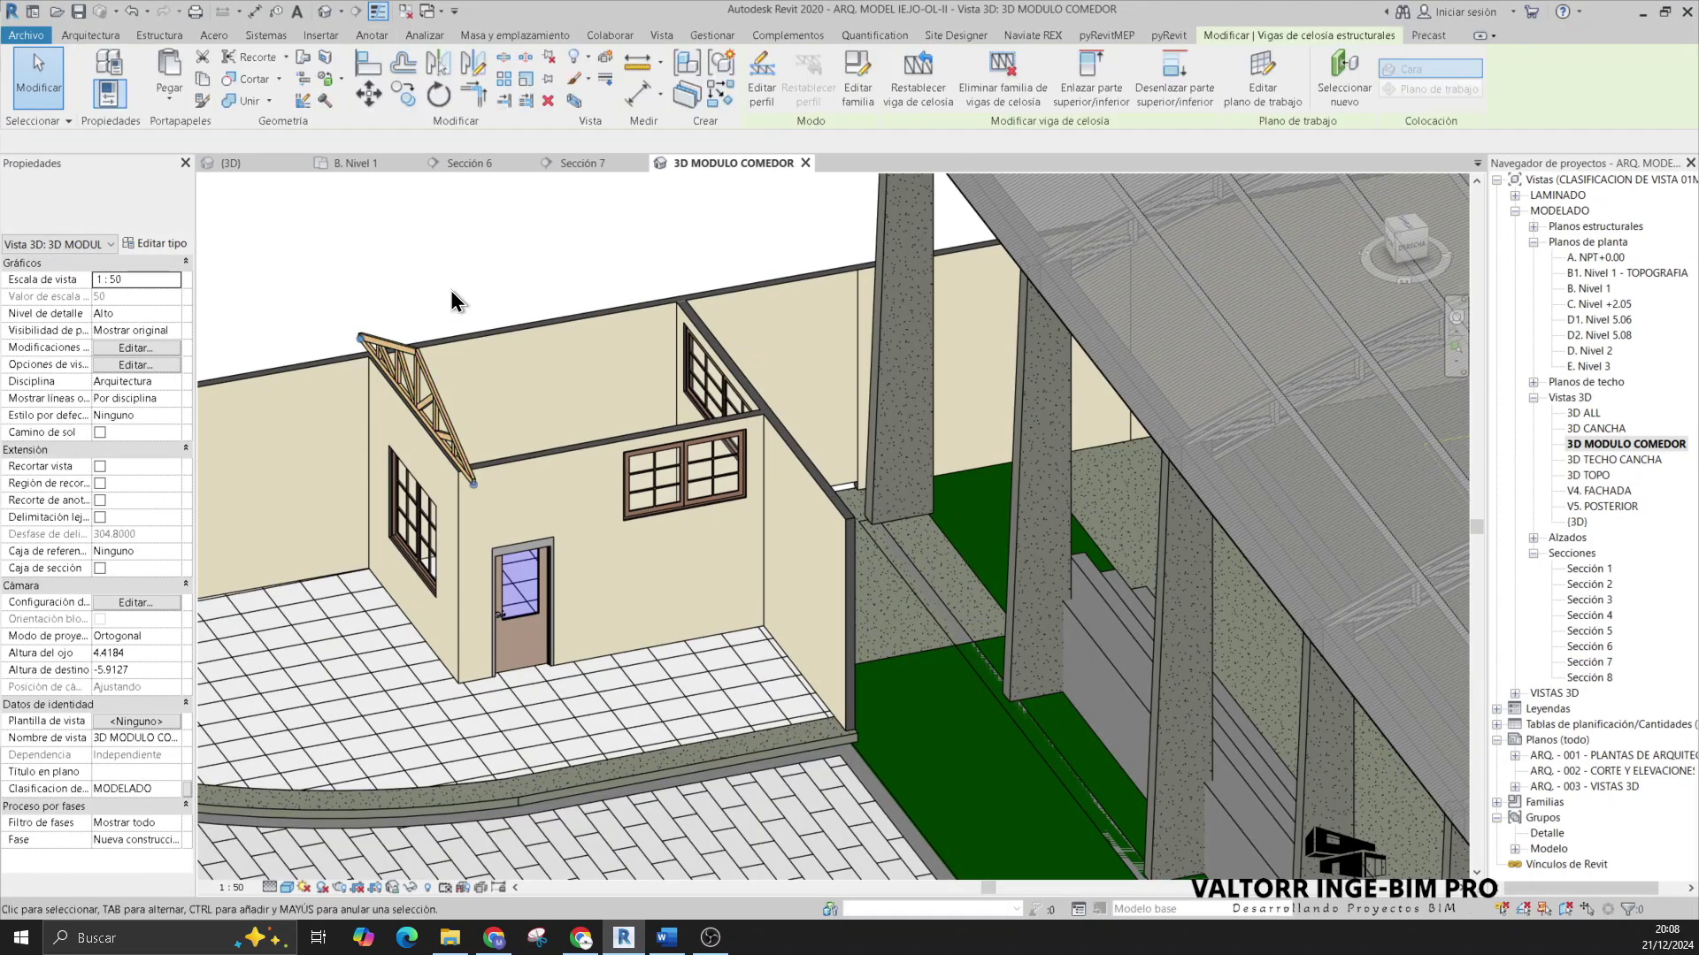
left_click(579, 103)
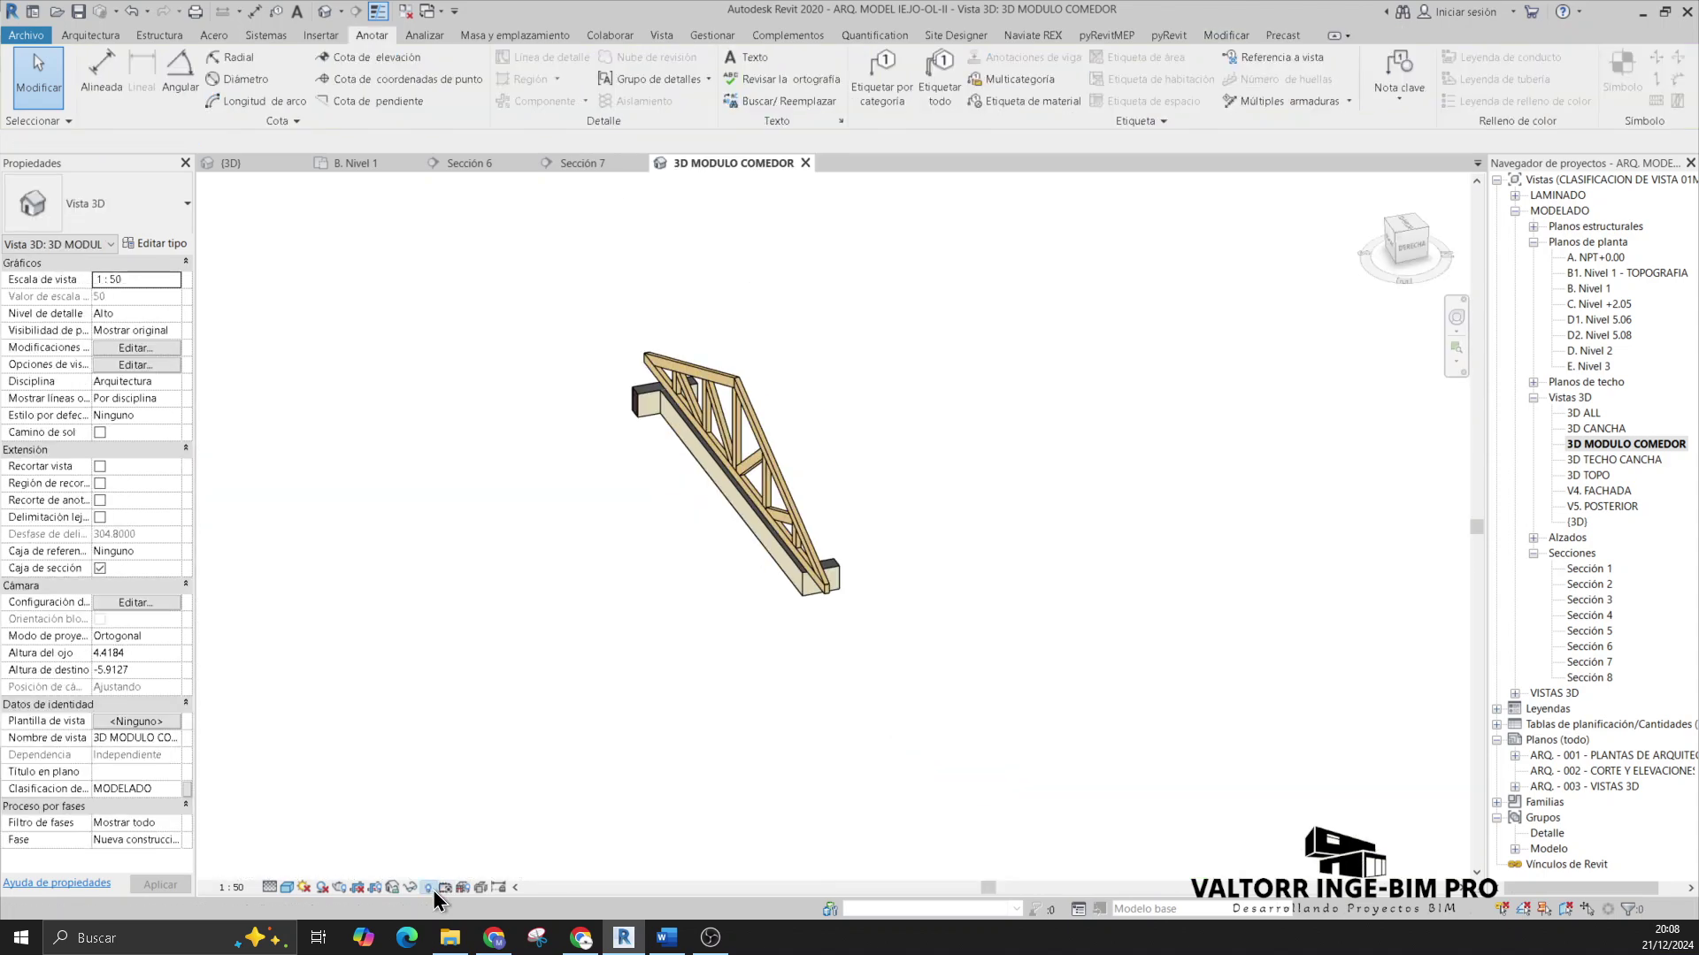
left_click(428, 887)
left_click(792, 383)
left_click(883, 98)
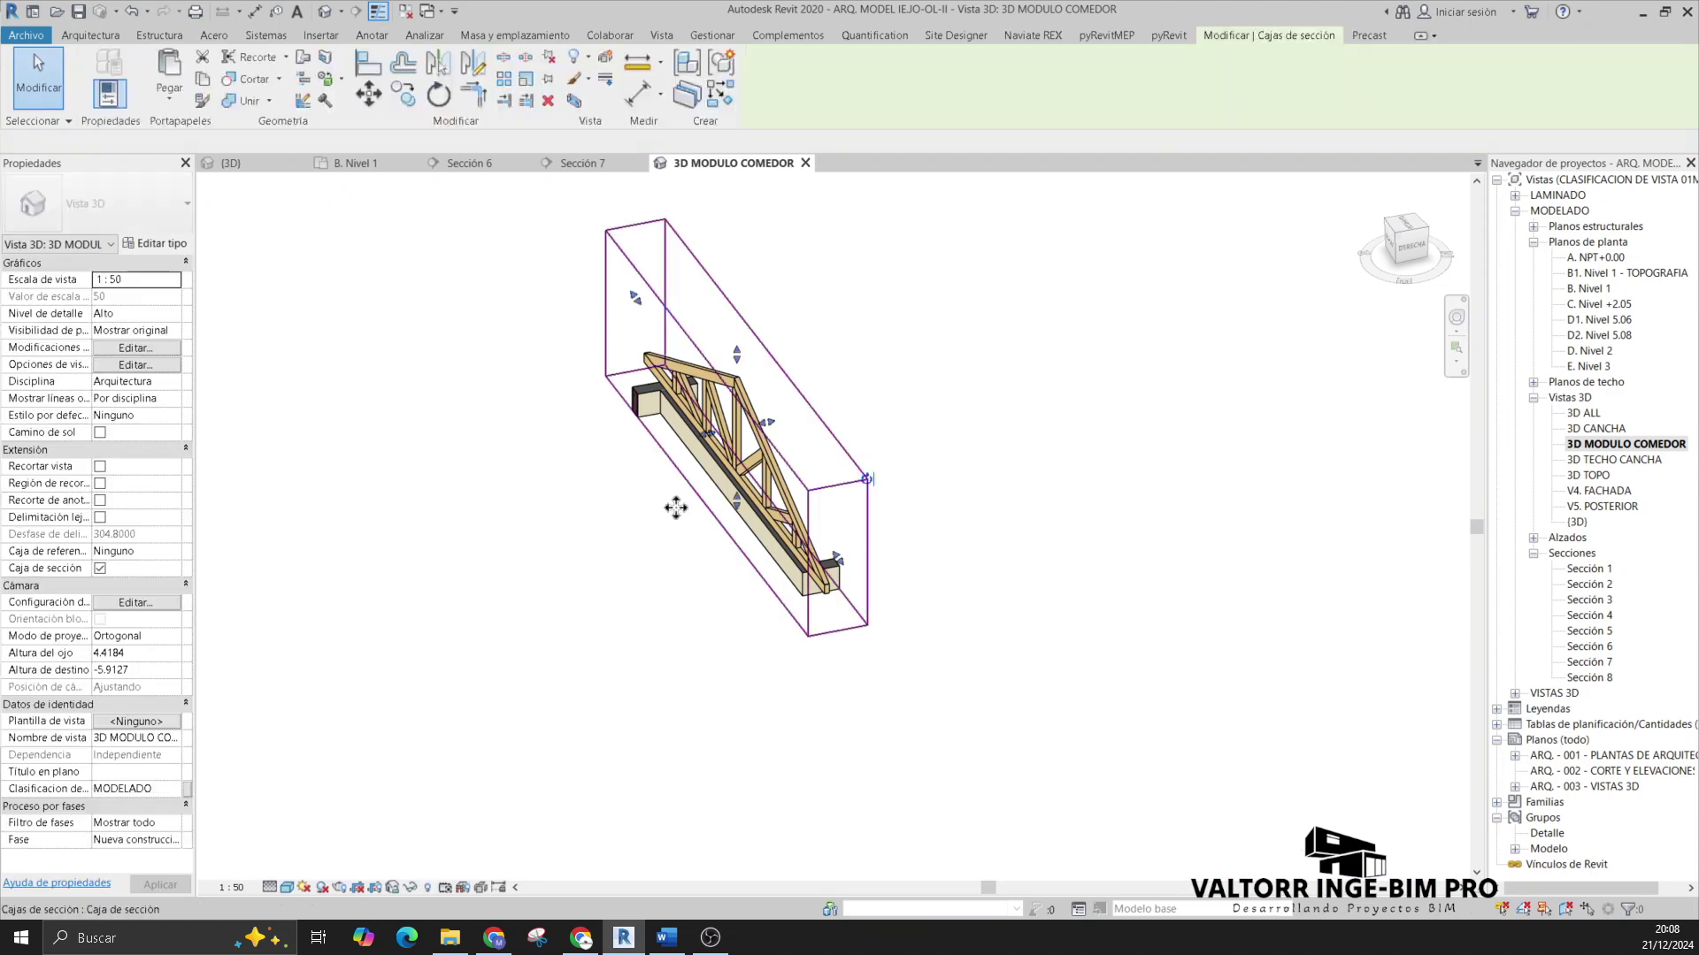
left_click(677, 354)
left_click_drag(768, 423, 1065, 459)
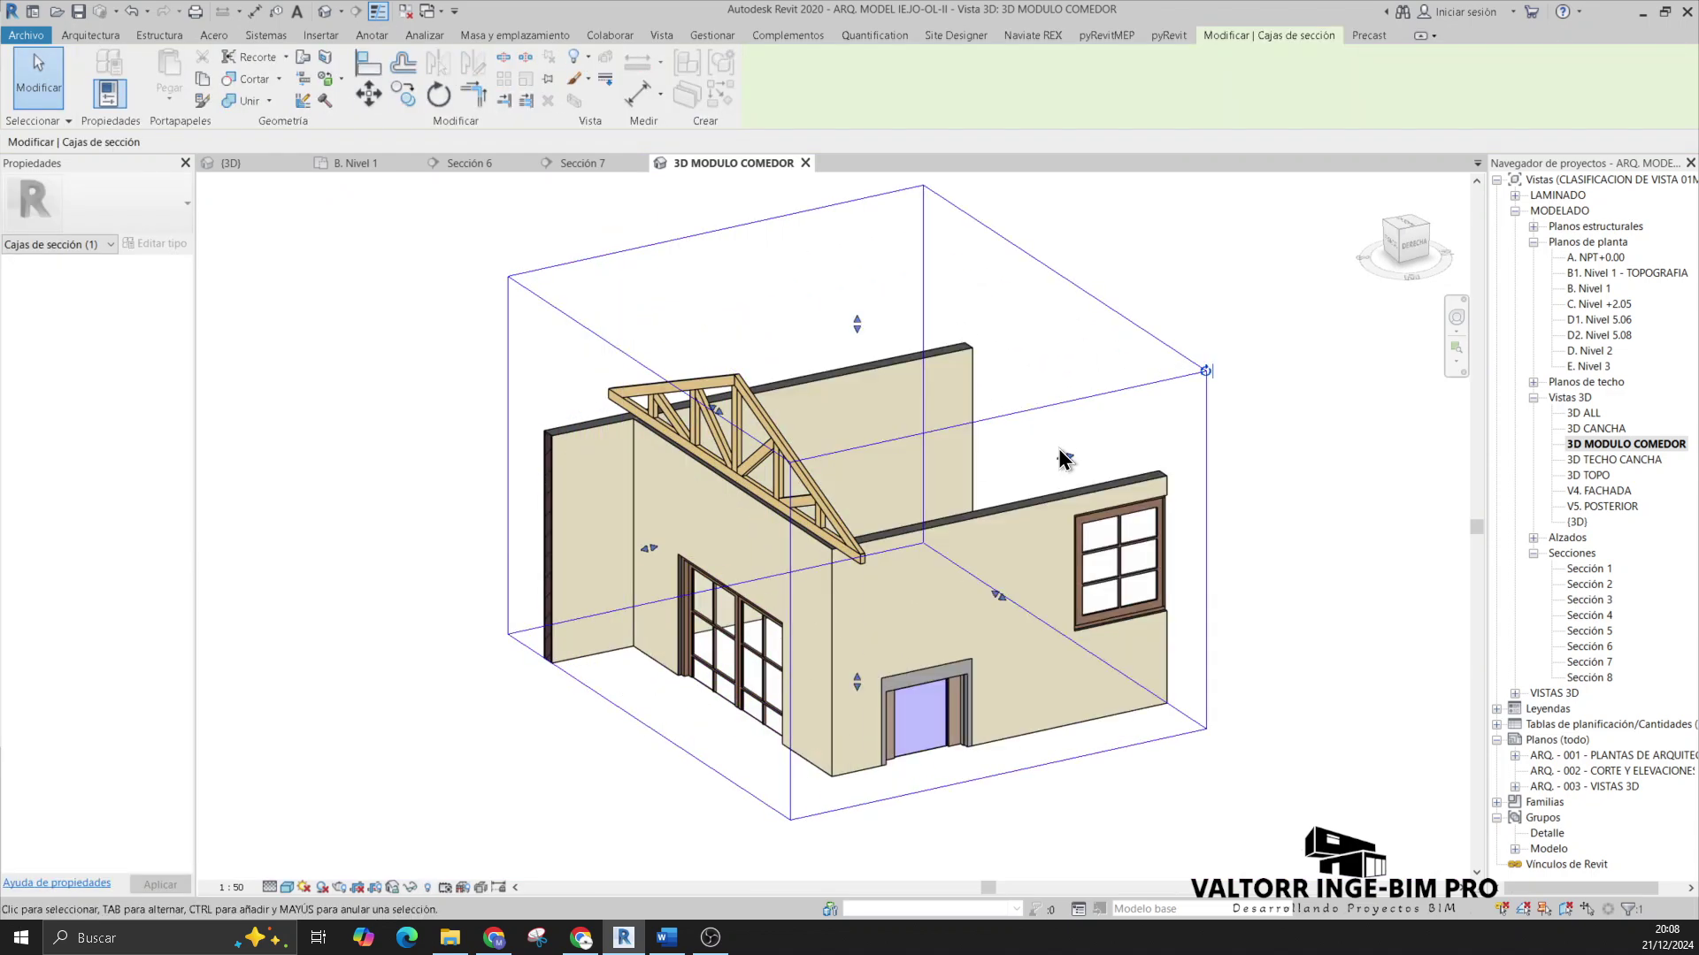
middle_click_drag(1065, 458, 998, 407, "shift")
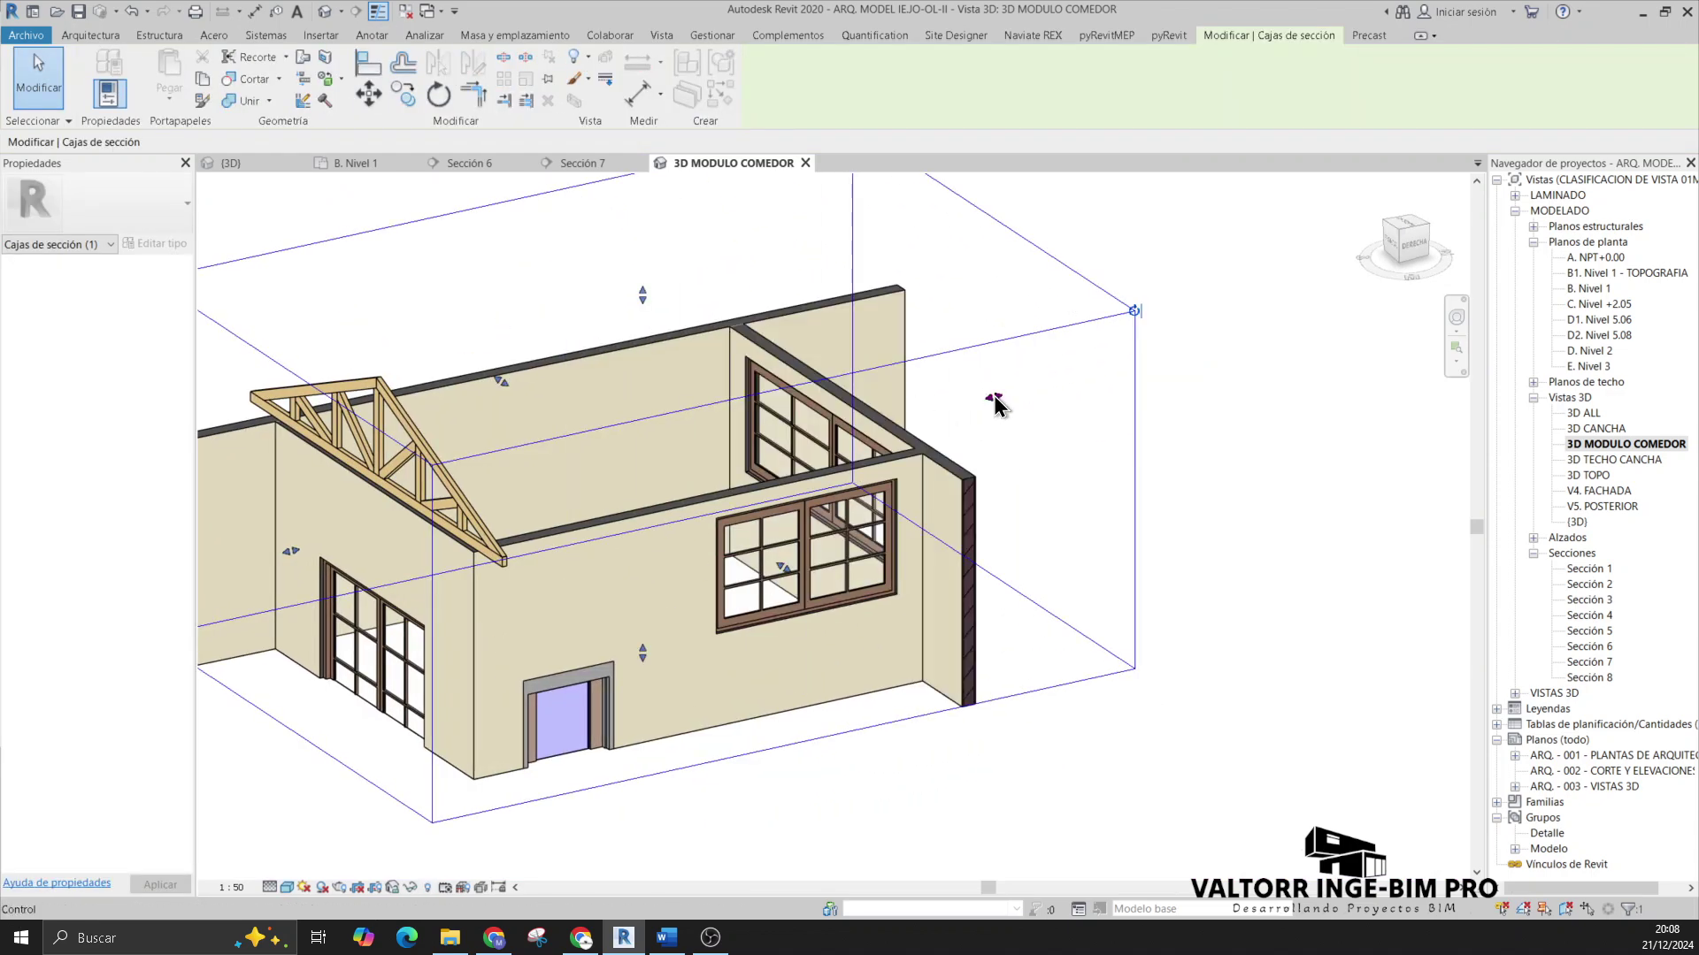
scroll(1051, 474, "down", 4)
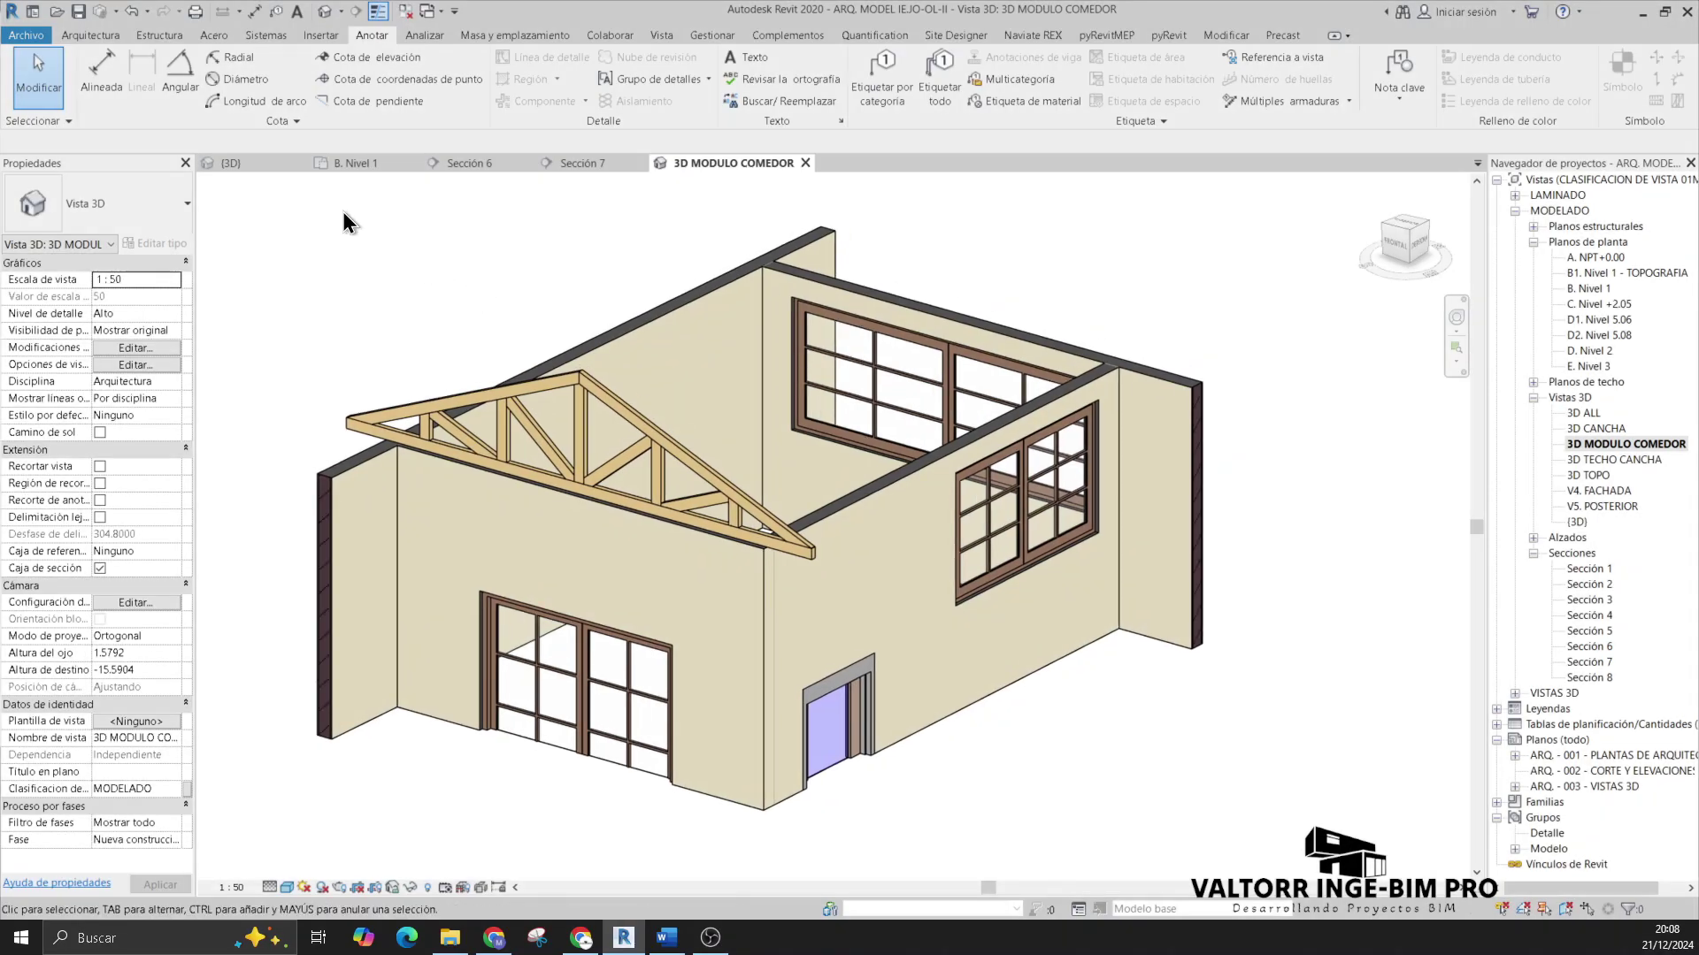
Step: Go to Section 7 from the B. Nivel 1 floor plan
left_click(352, 164)
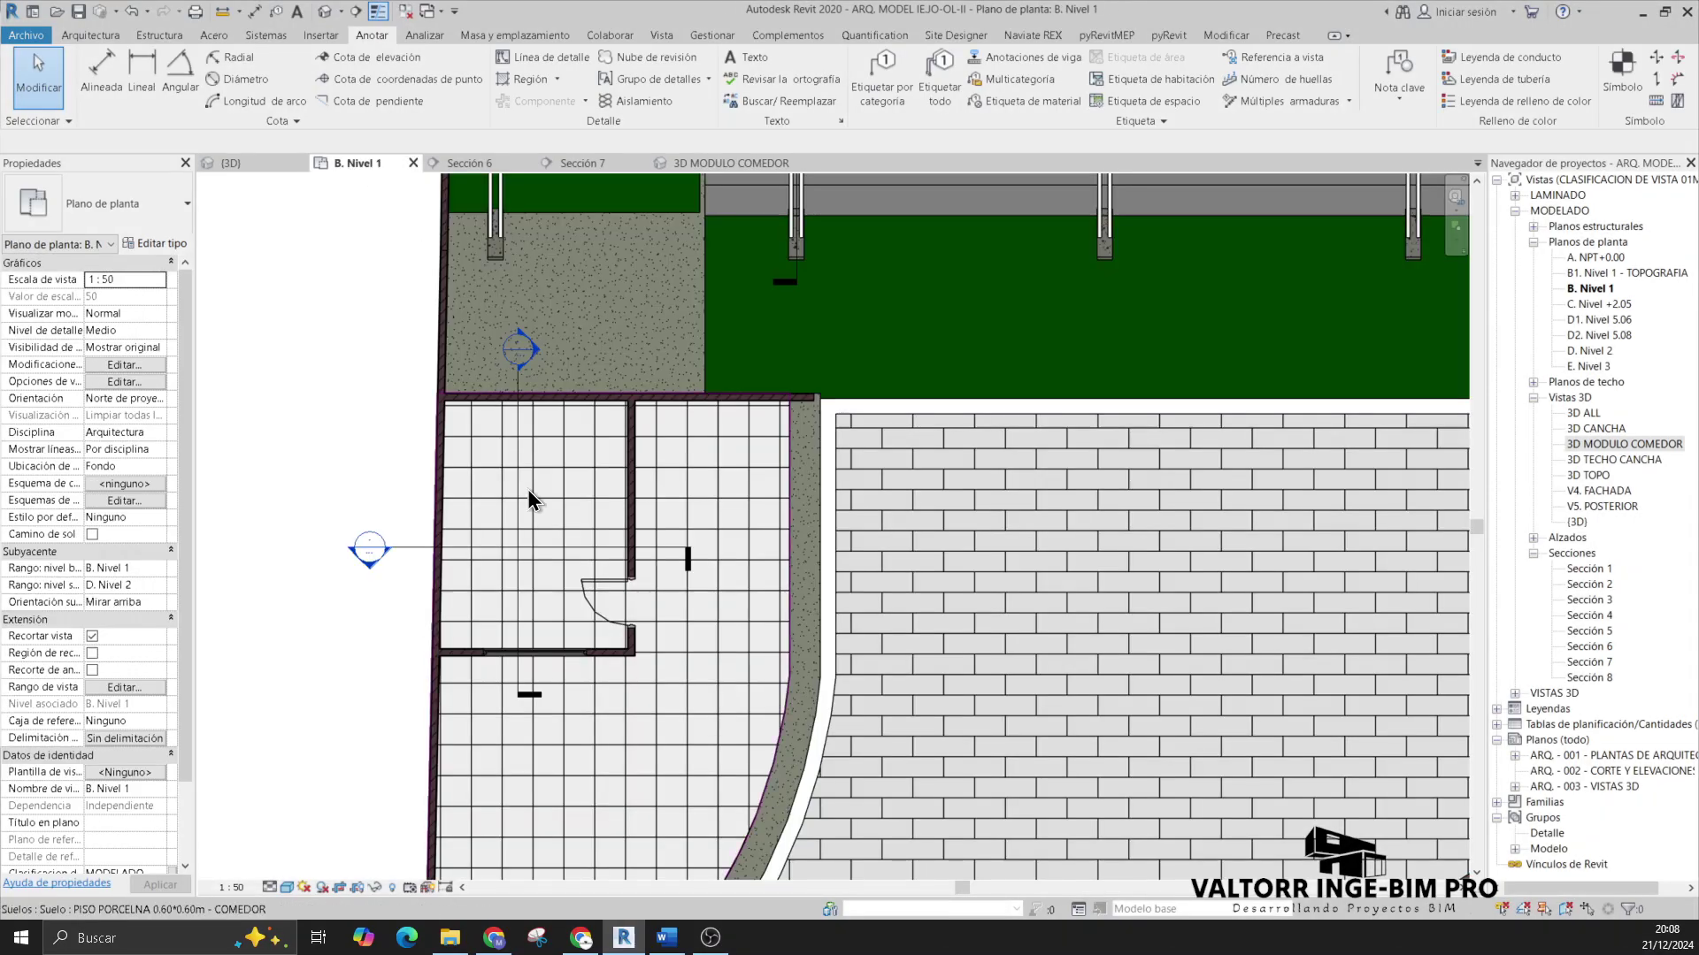
left_click(518, 487)
right_click(354, 450)
left_click(404, 536)
Step: Copy the truss 4.97 onto the opposite wall and view both in 3D MODULO COMEDOR
left_click(1026, 469)
left_click(407, 94)
scroll(619, 575, "up", 3)
scroll(457, 562, "down", 1)
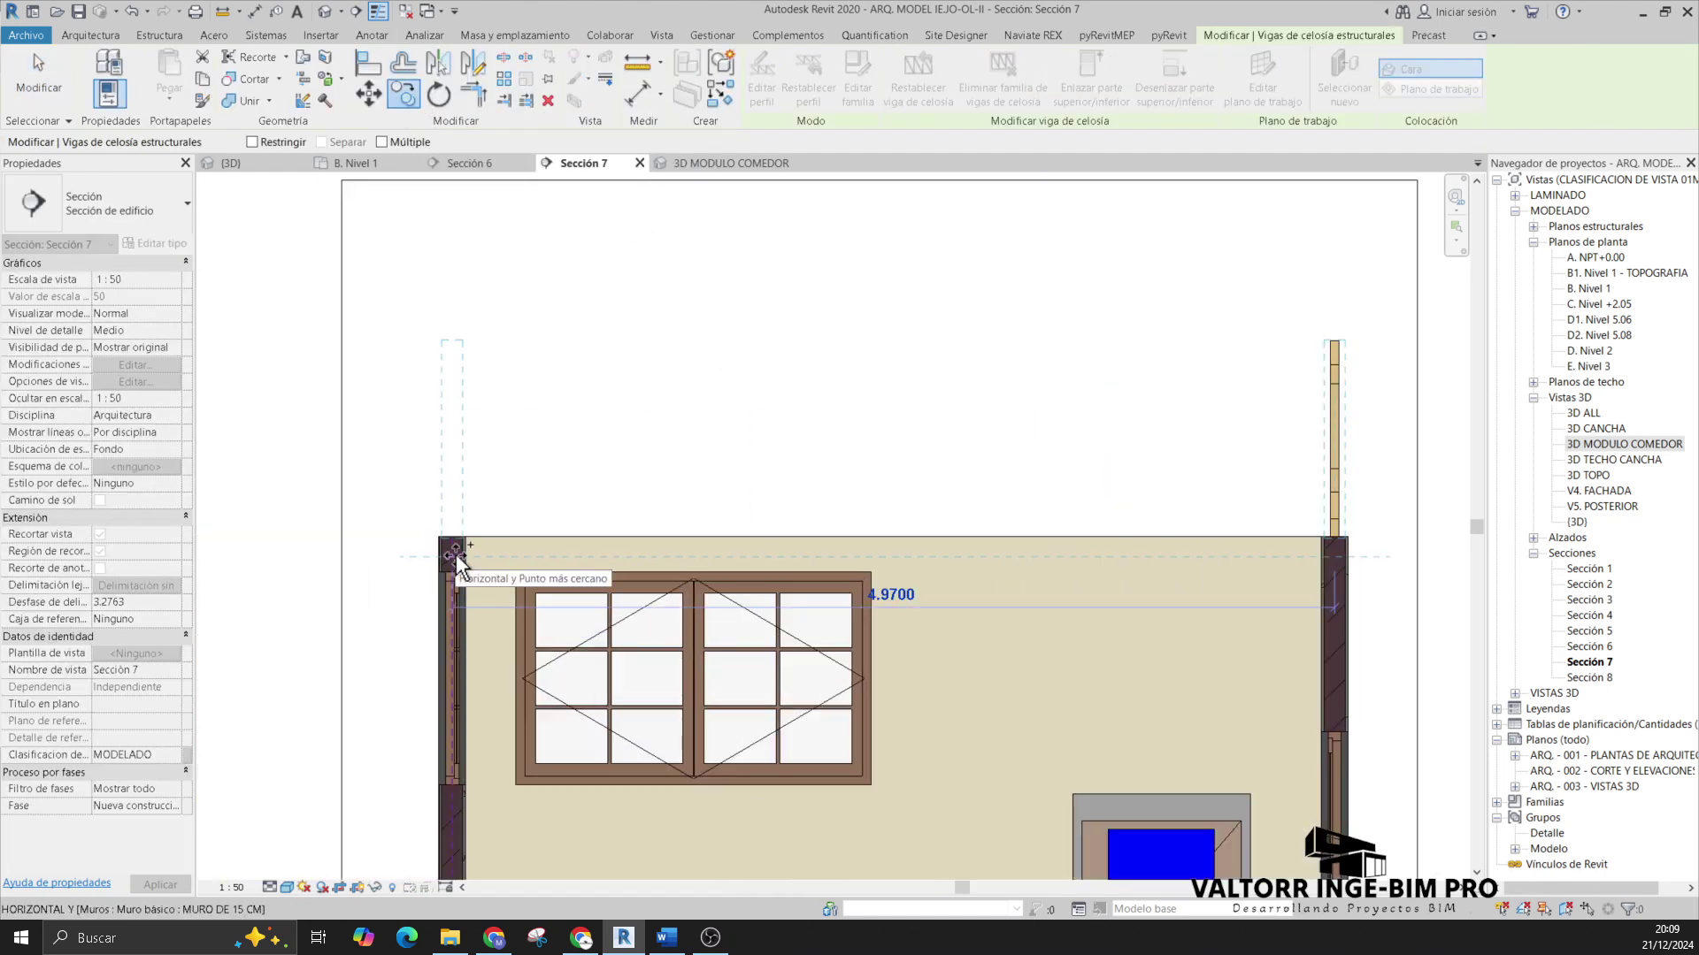
key("Escape")
key("Escape")
left_click(677, 161)
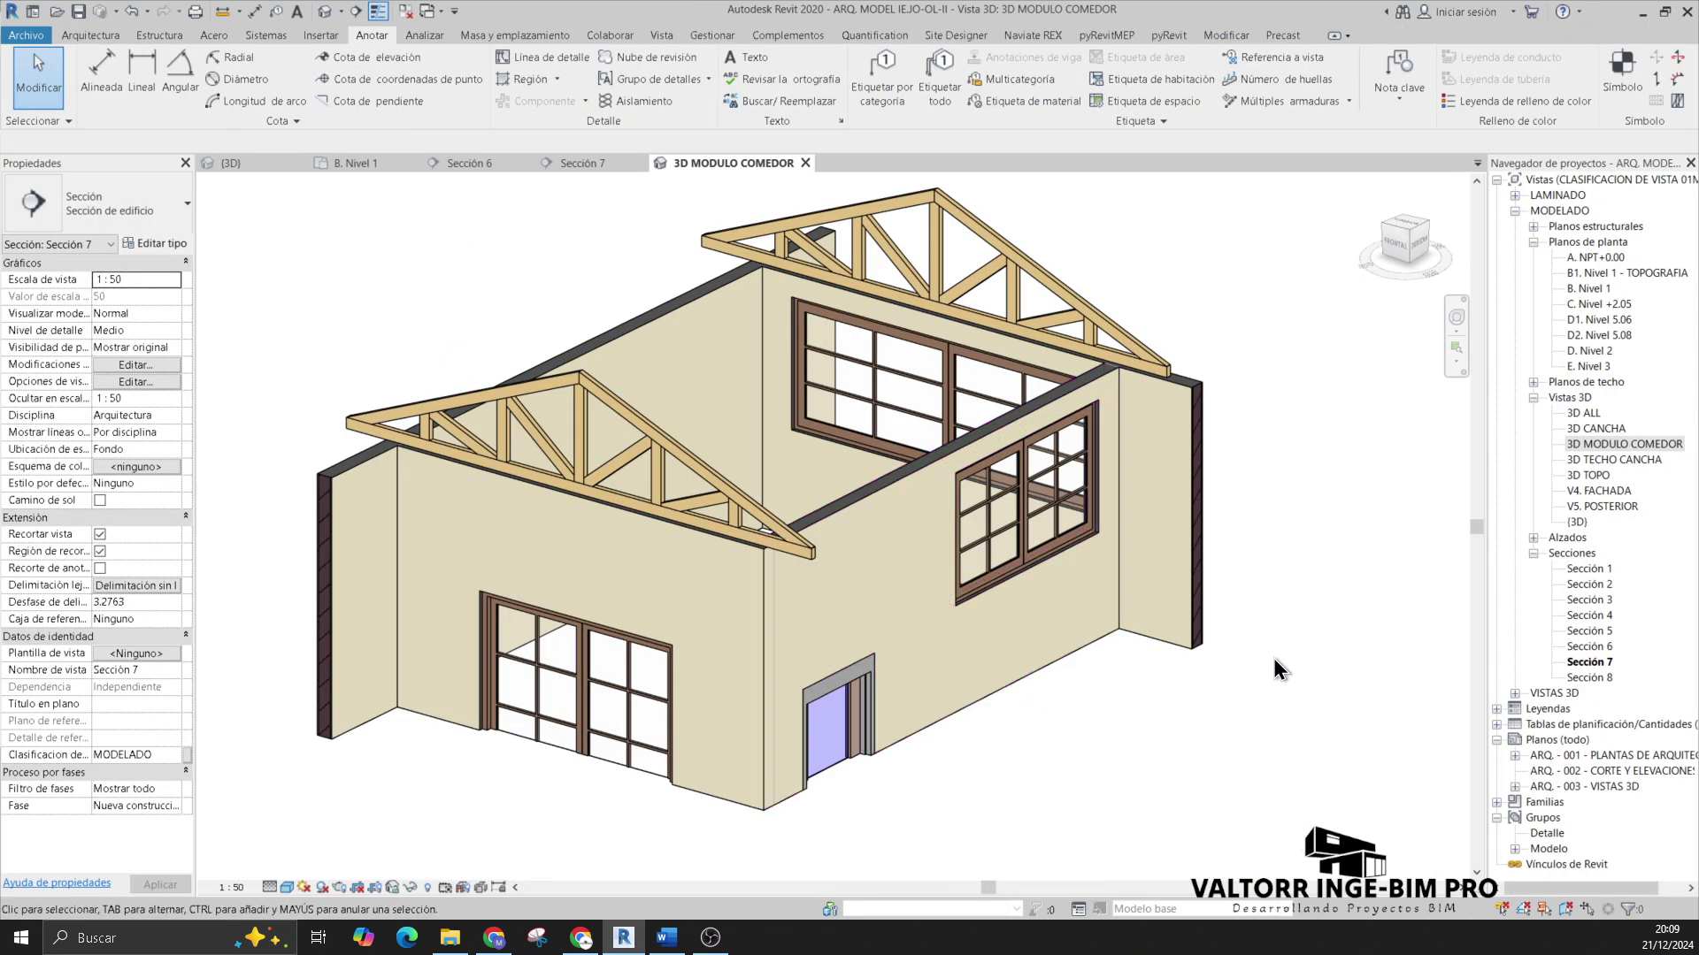
middle_click(1265, 642)
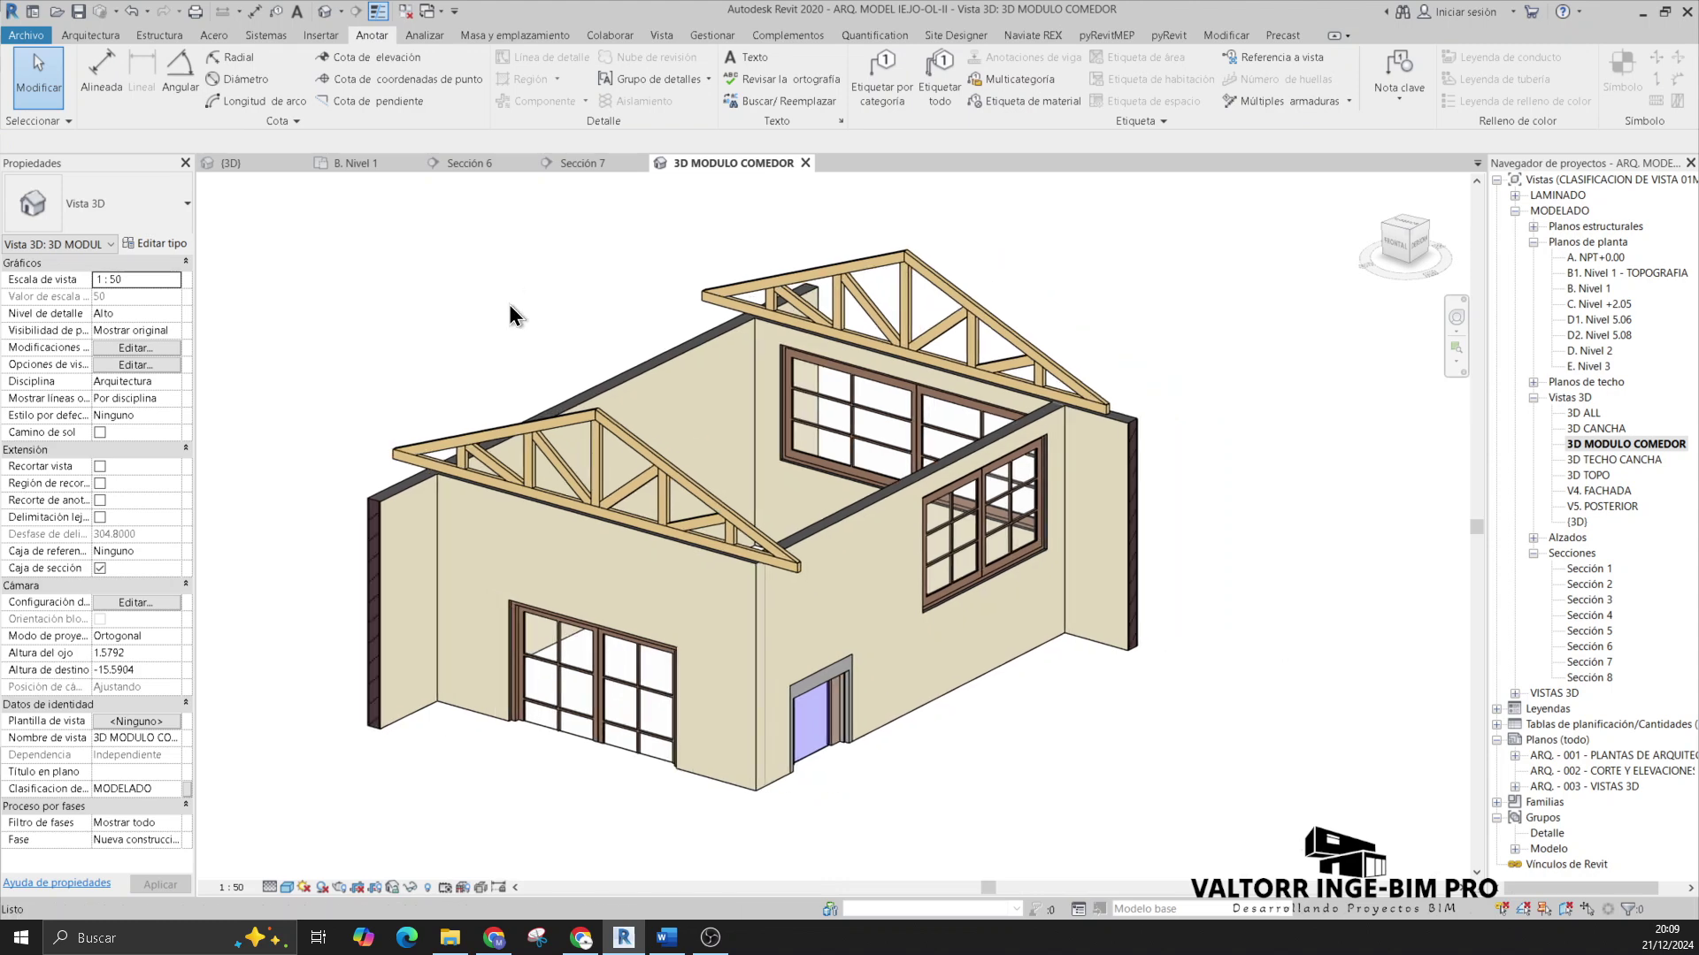
middle_click_drag(528, 353, 547, 363)
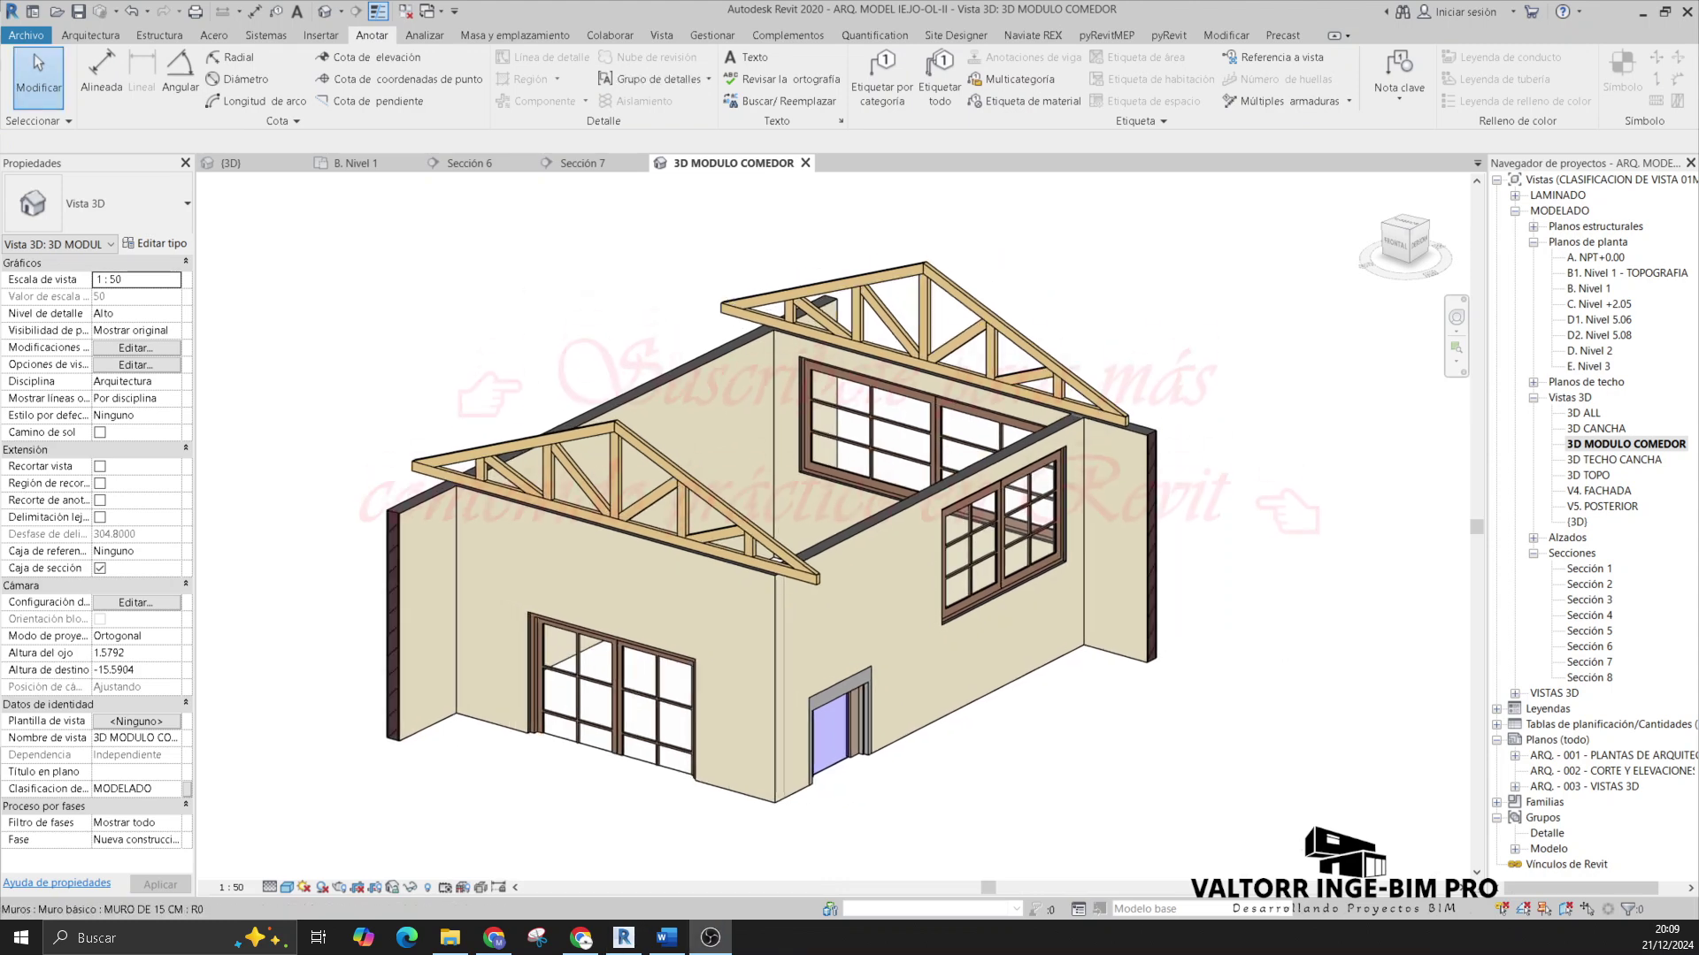